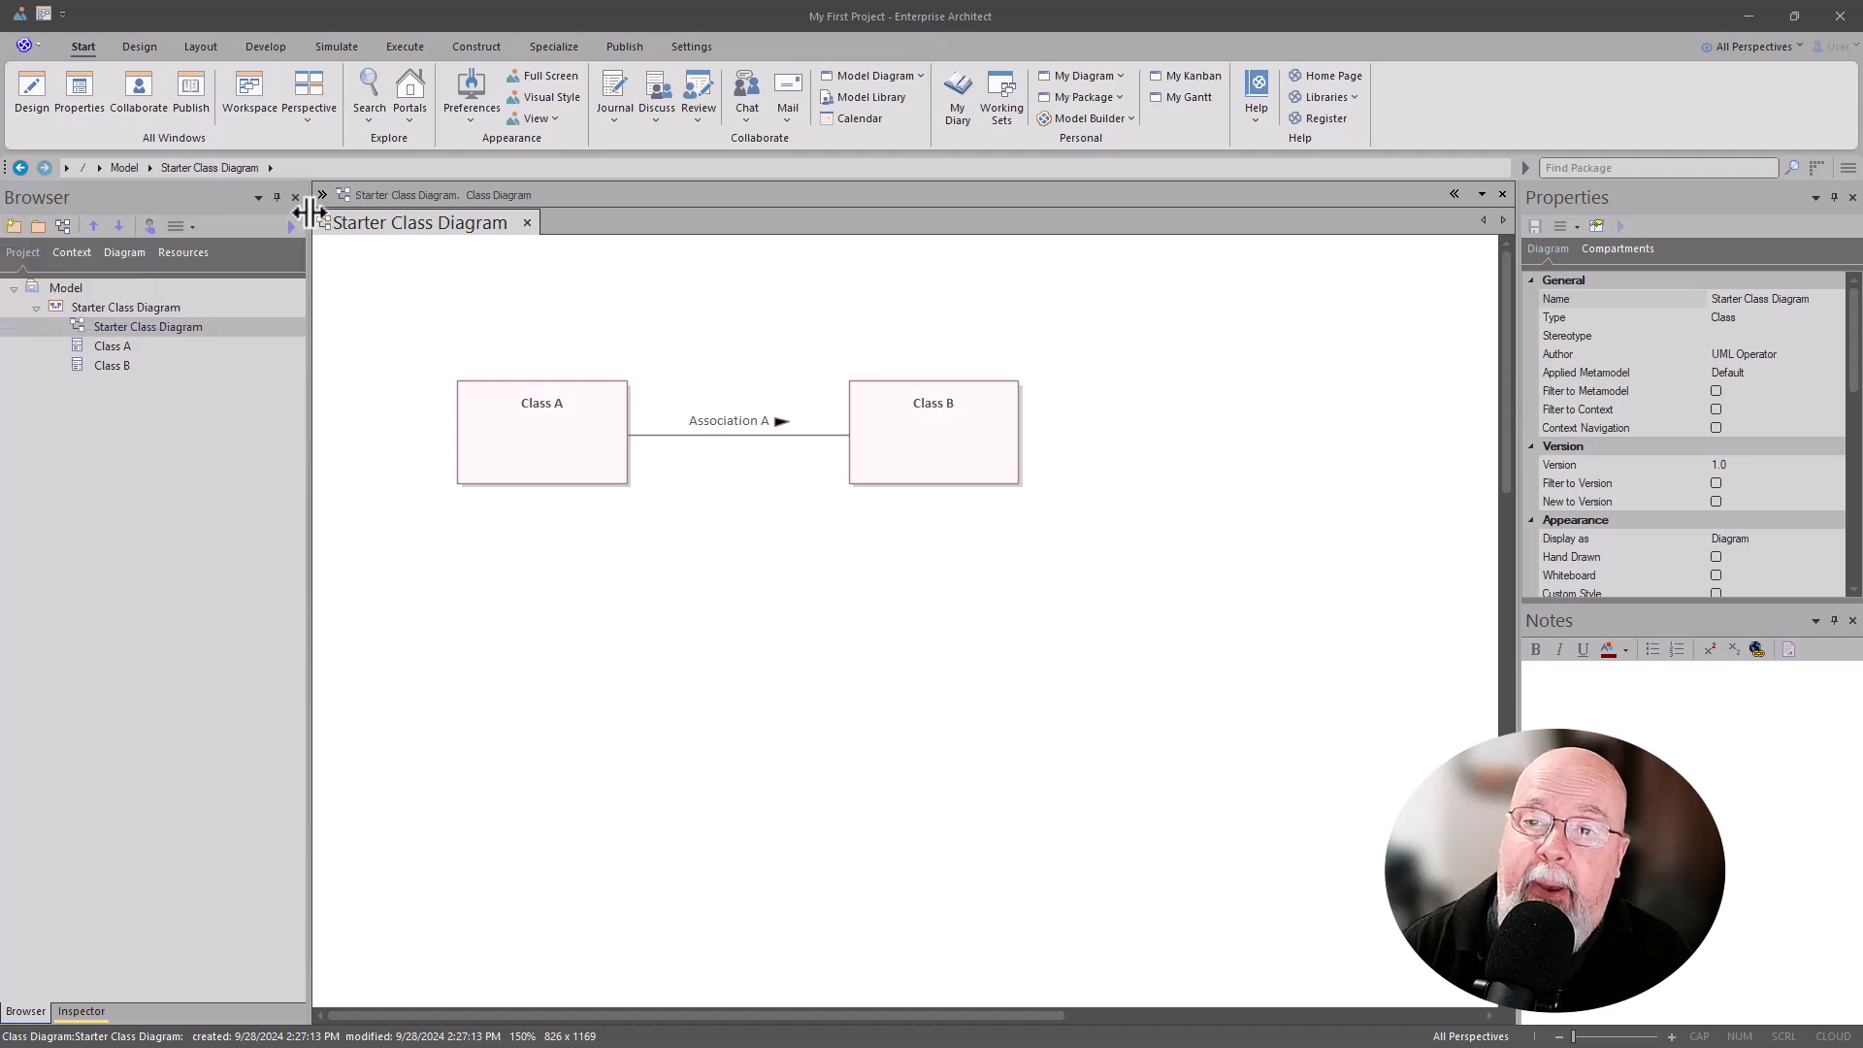
Step: Close the open Starter Class Diagram and collapse its package in the project tree
{"action": "left_click", "coordinate": [528, 224]}
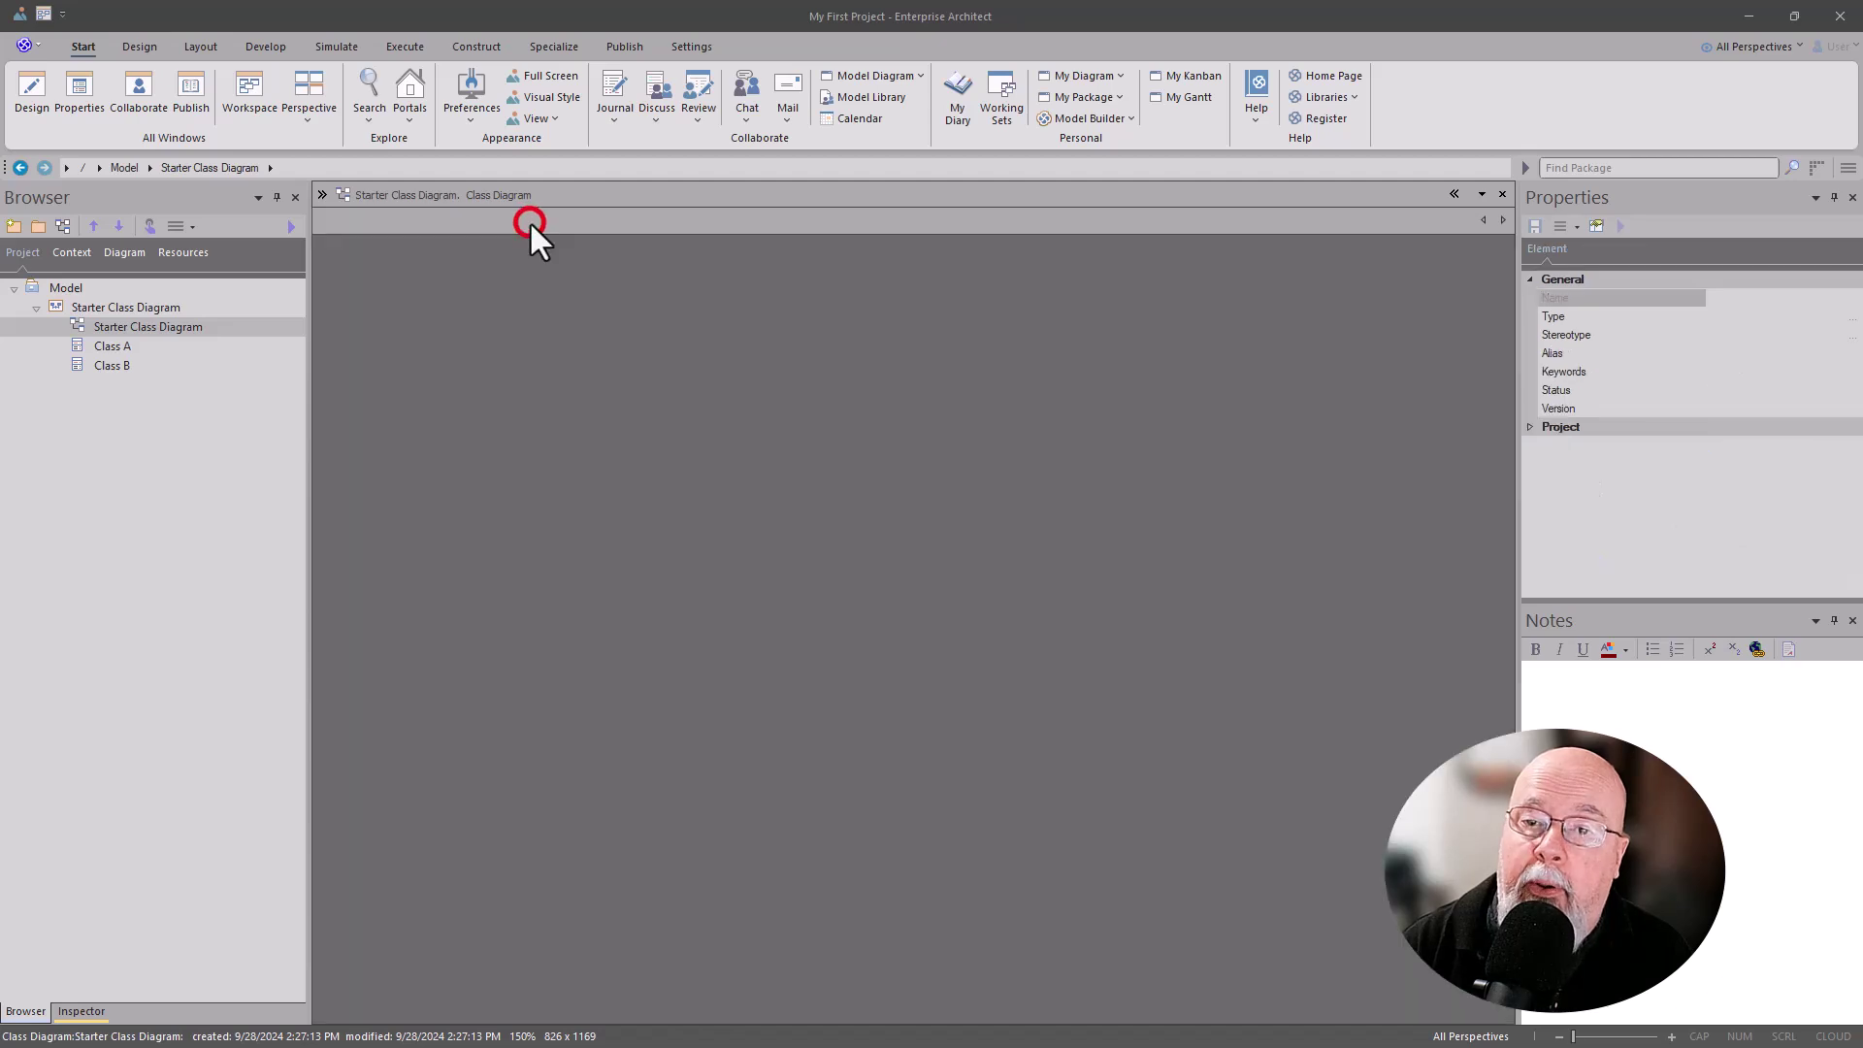
{"action": "left_click", "coordinate": [34, 308]}
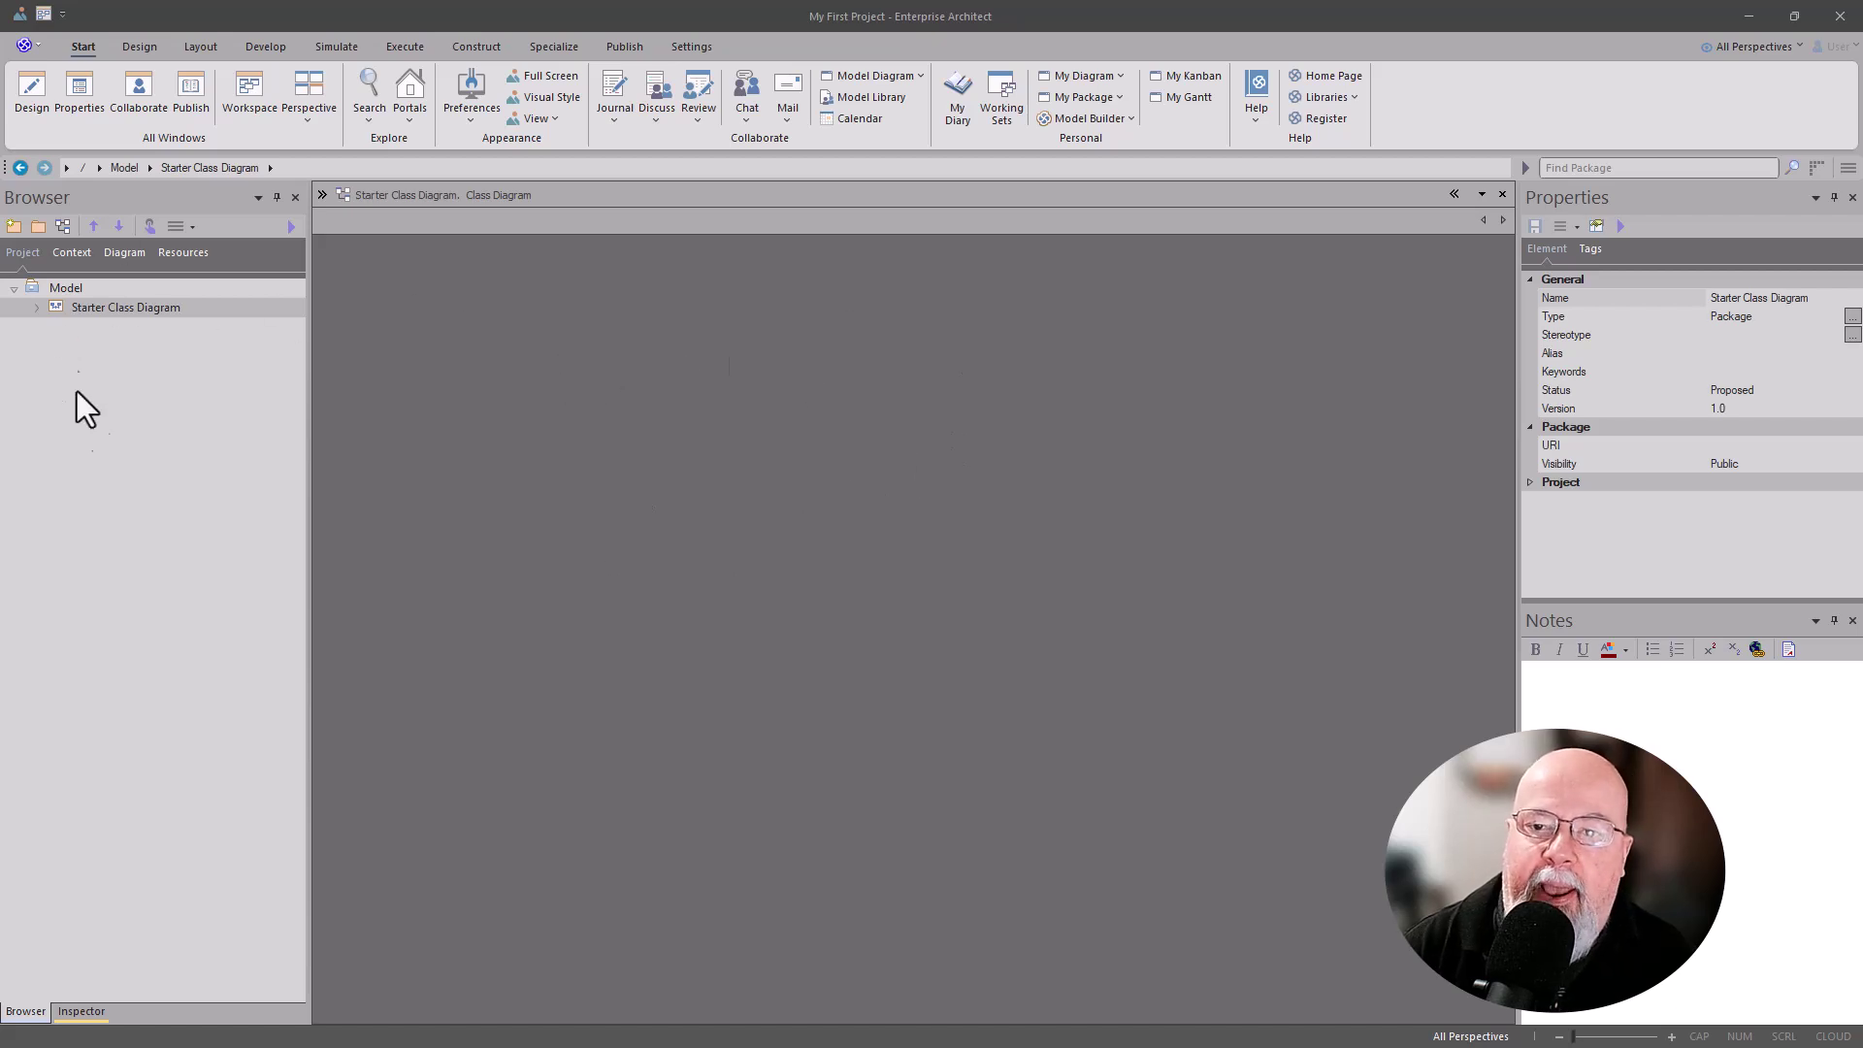
{"action": "left_click", "coordinate": [136, 521]}
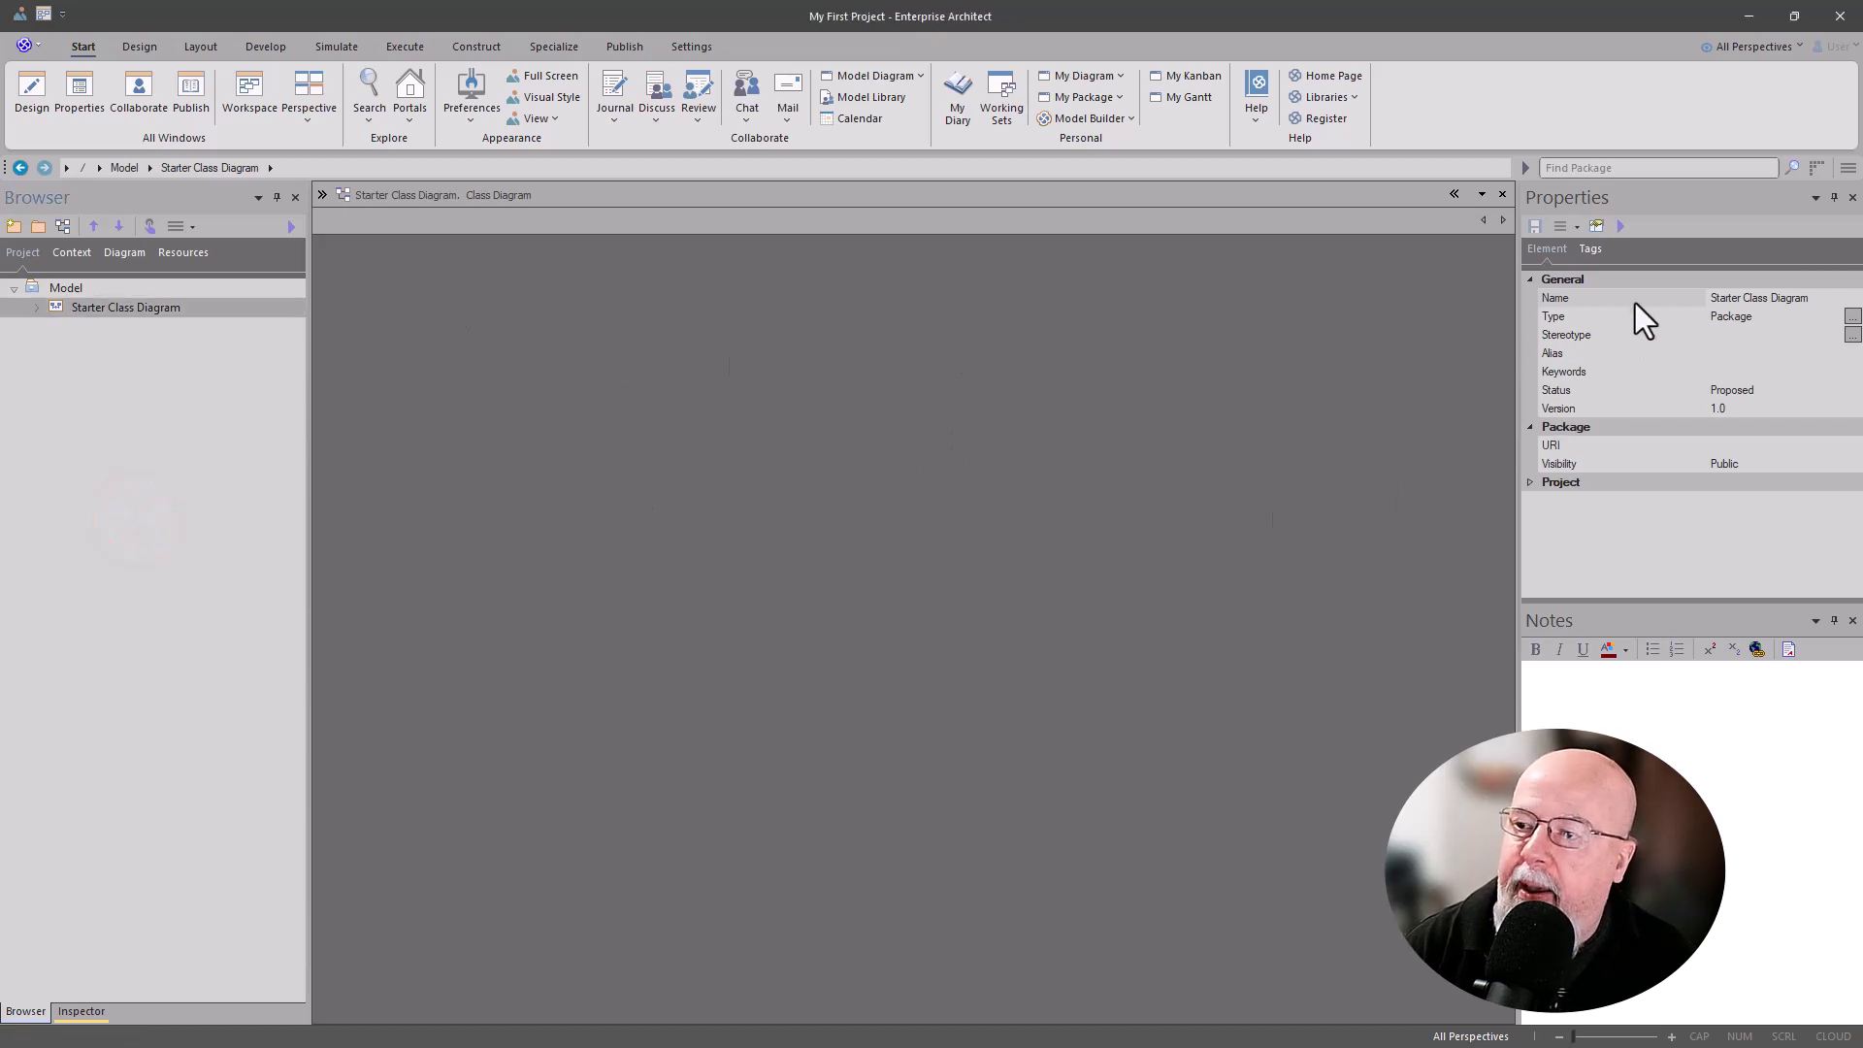
{"action": "left_click", "coordinate": [1532, 726]}
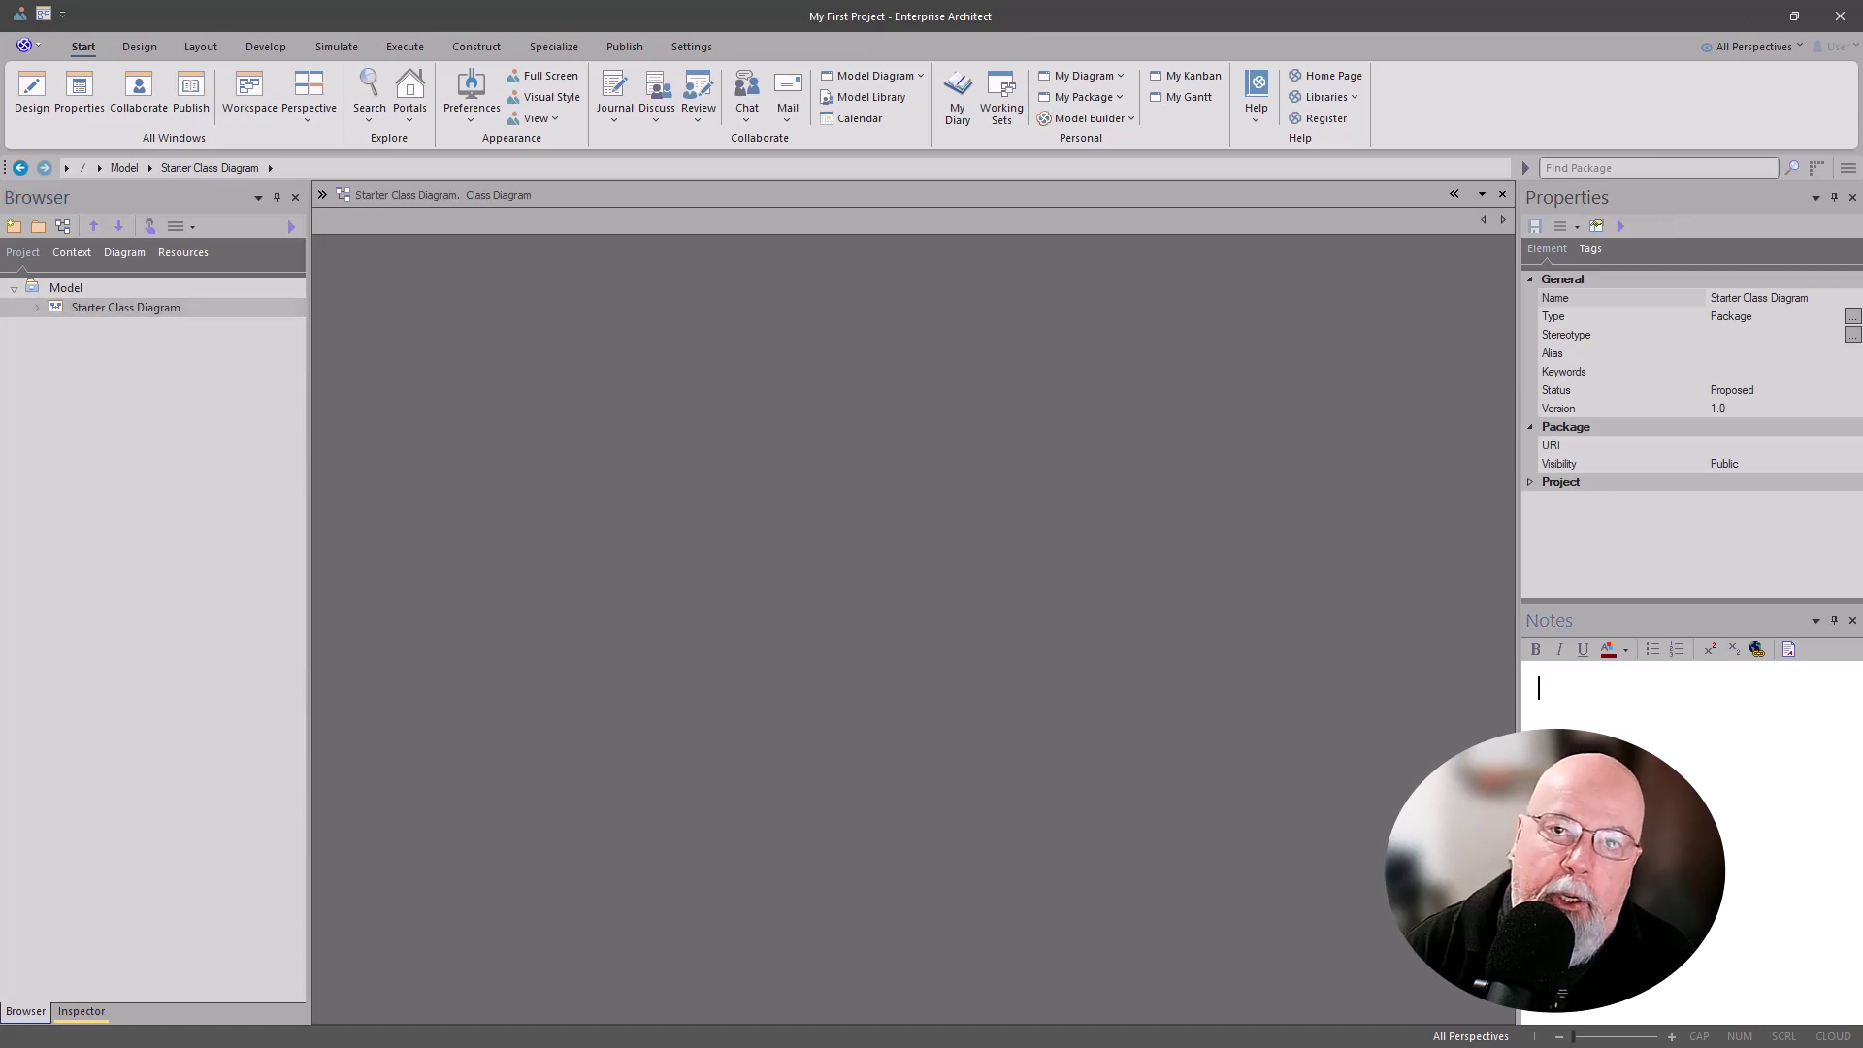
Step: Add a package named "My Class Diagram" under Model, with Create Diagram as its initial content
{"action": "left_click", "coordinate": [63, 289]}
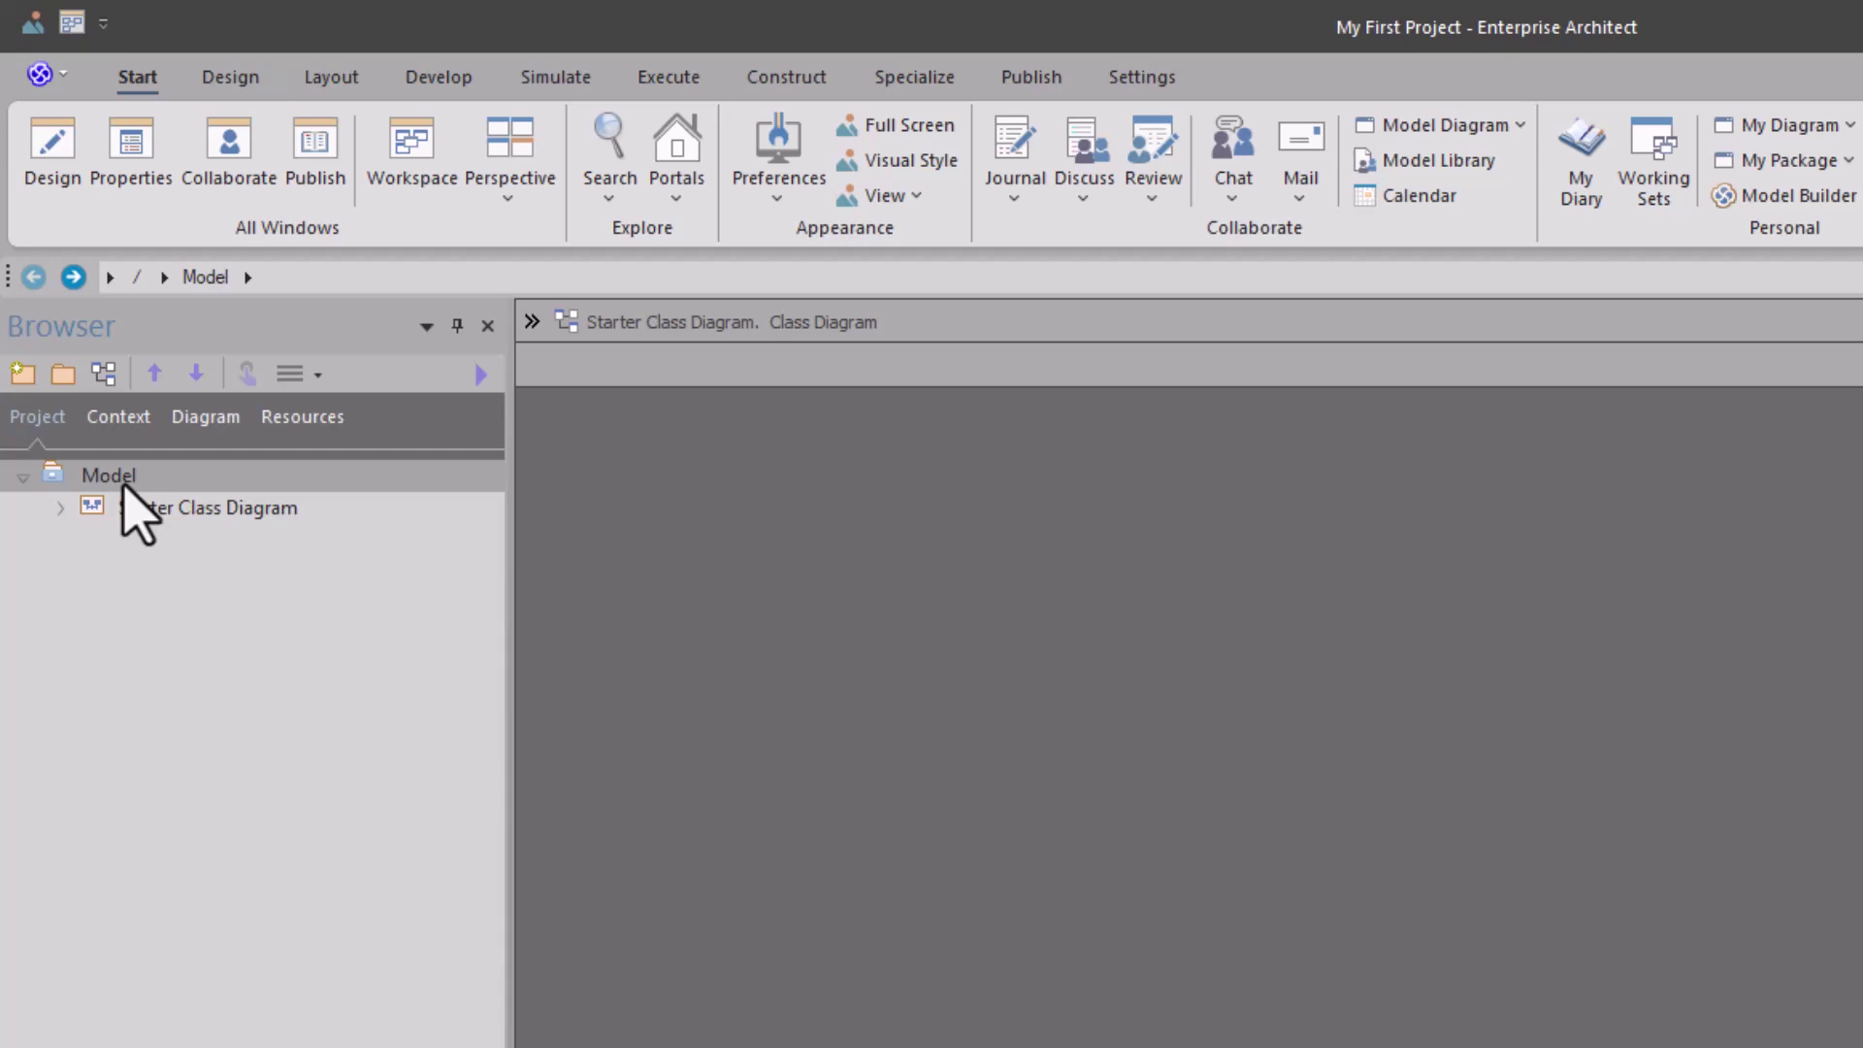
{"action": "left_click", "coordinate": [62, 373]}
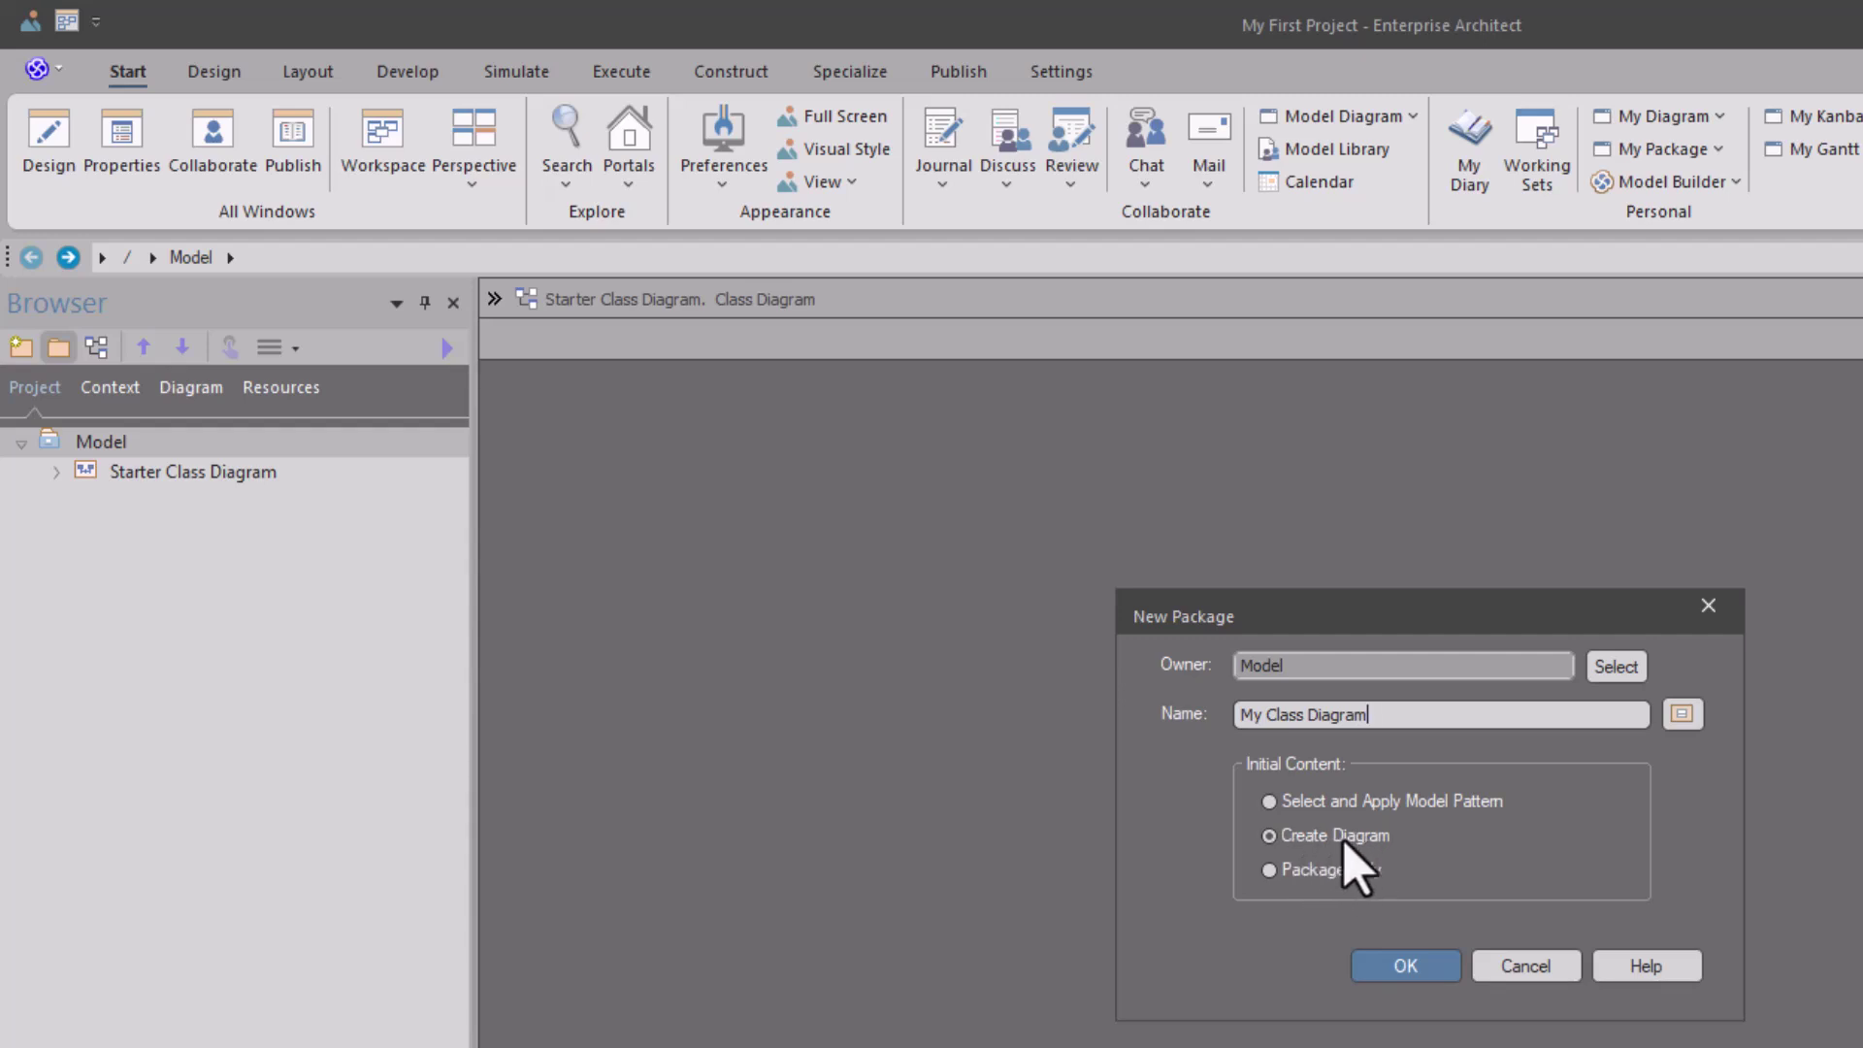
{"action": "left_click", "coordinate": [1301, 873]}
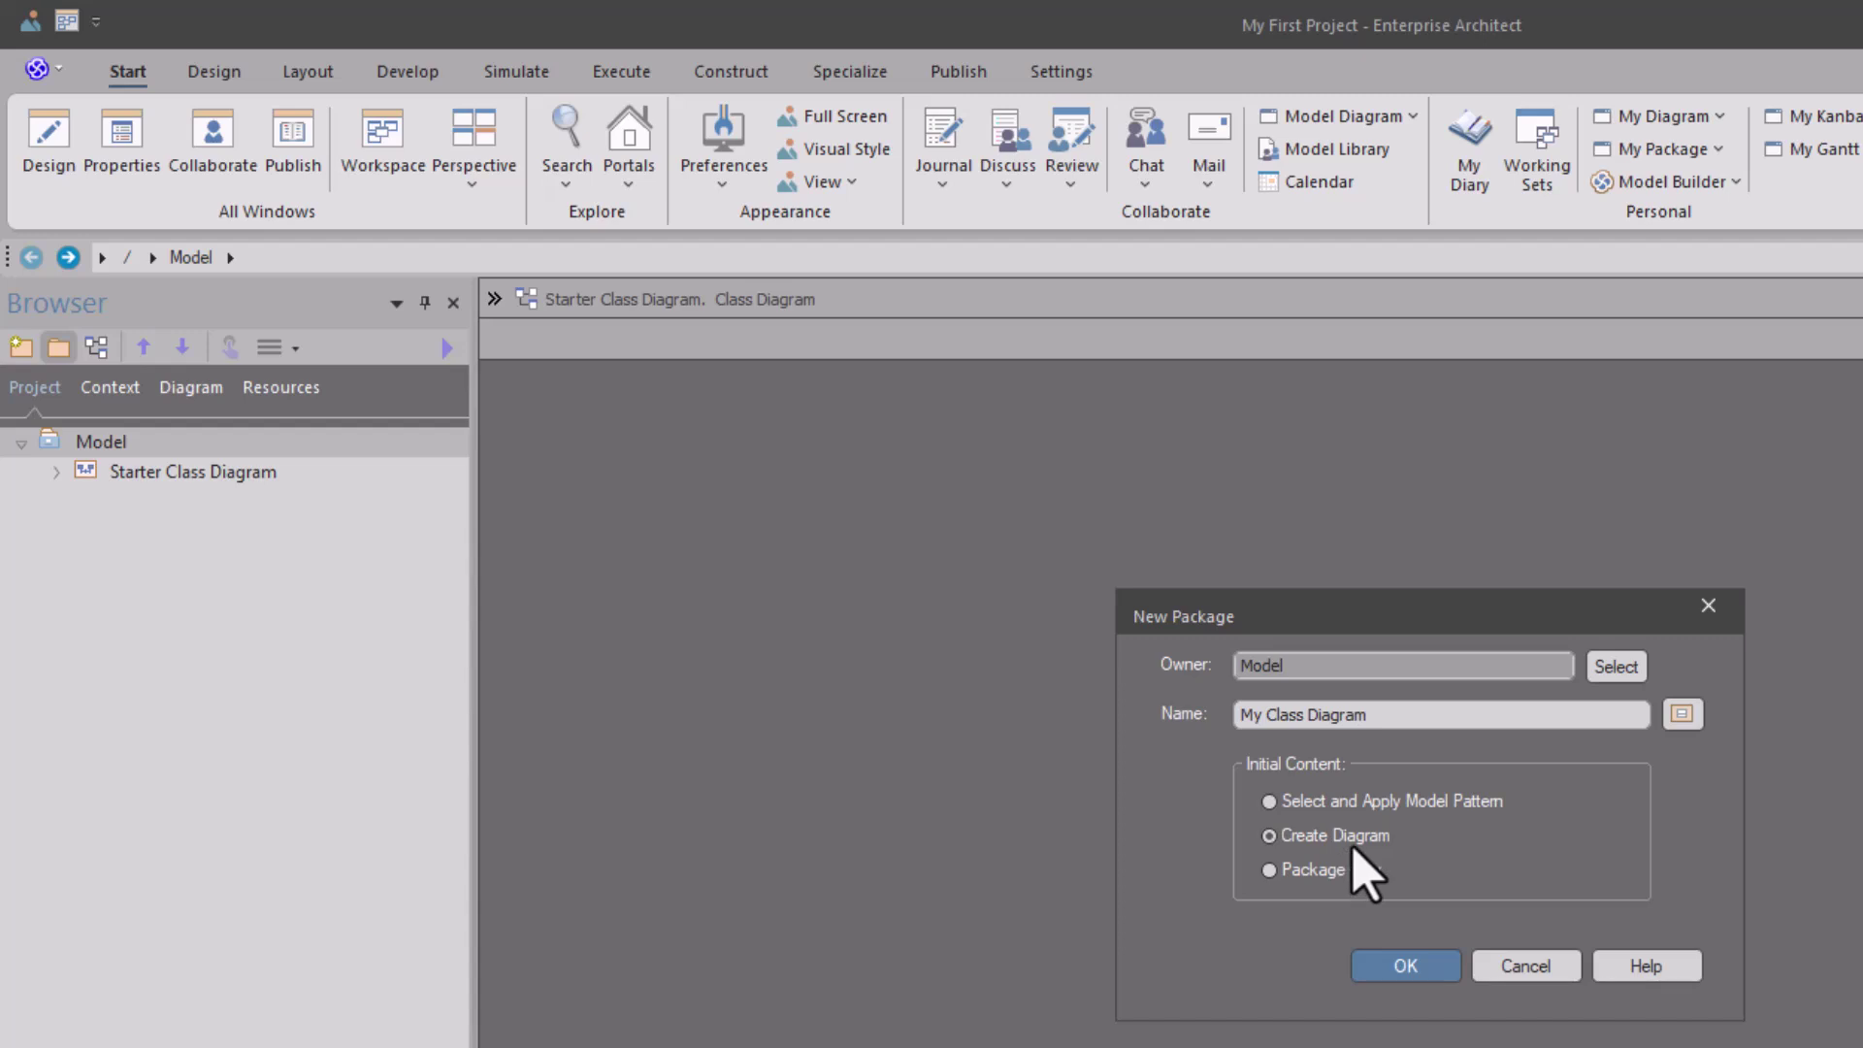
{"action": "left_click", "coordinate": [1402, 967]}
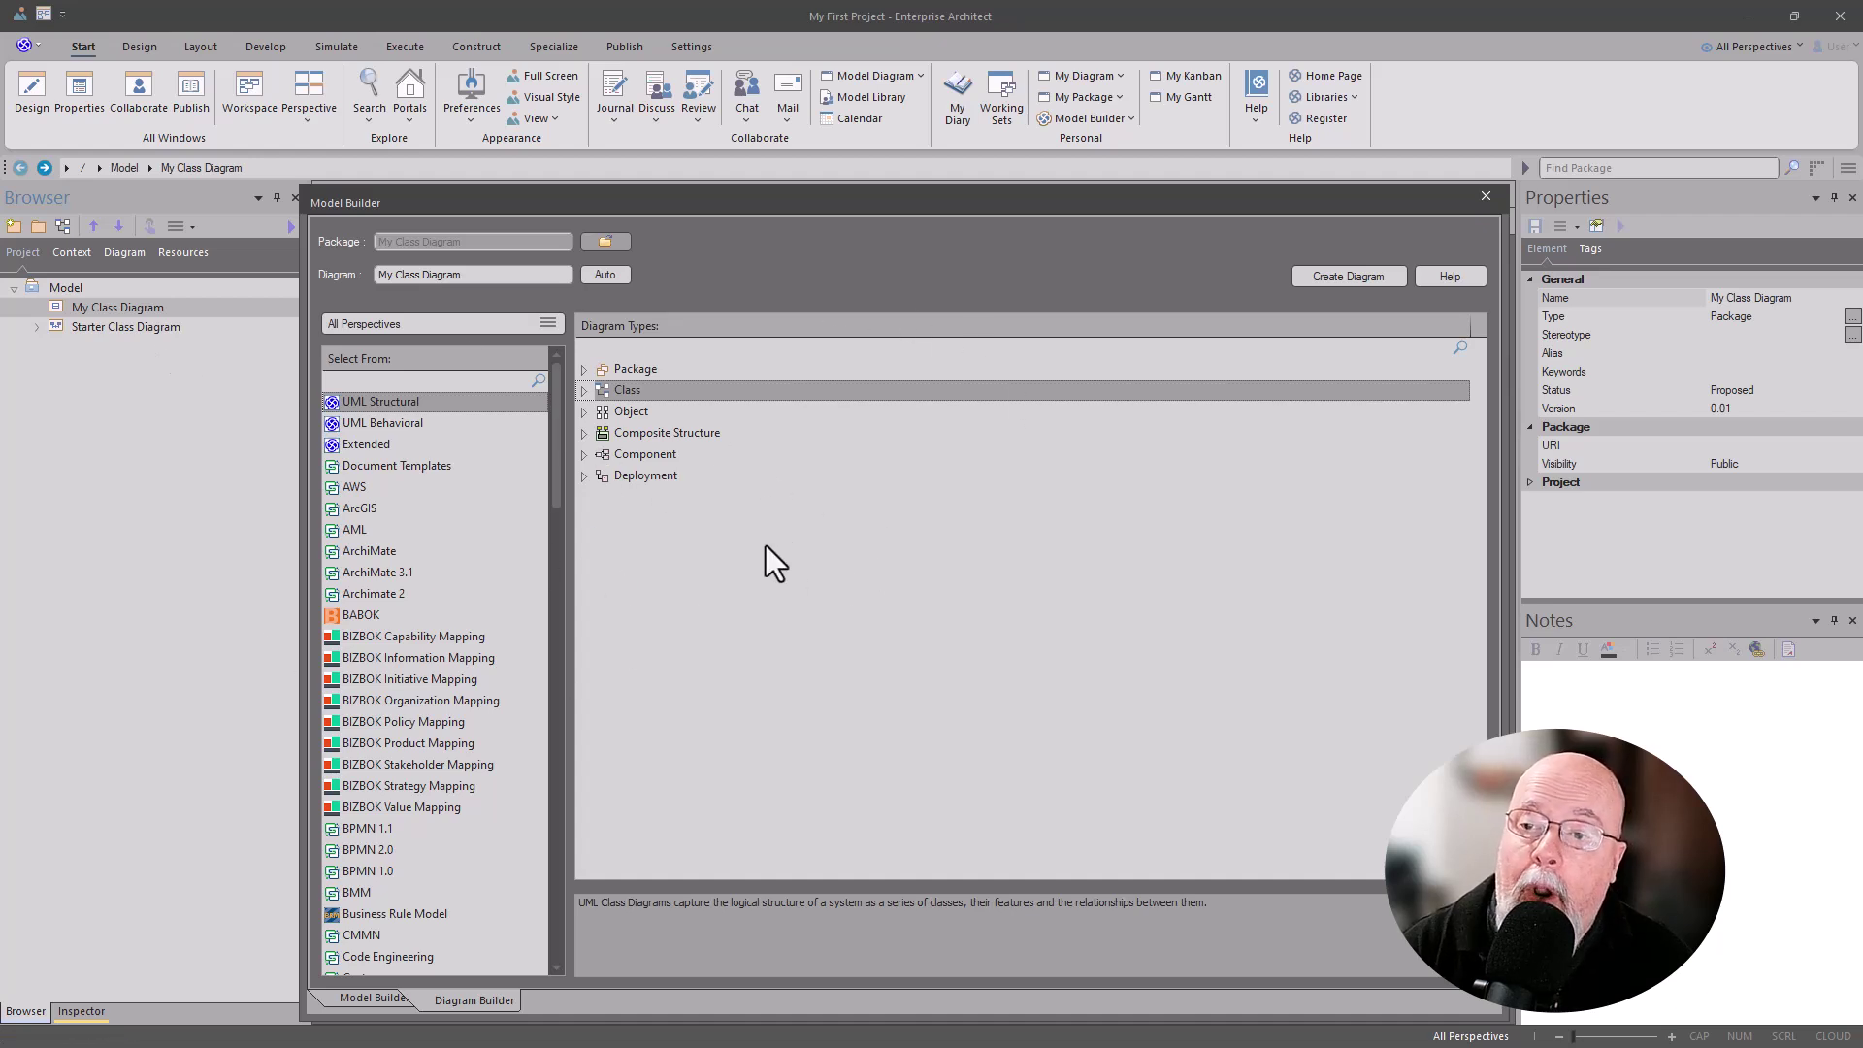
{"action": "left_click", "coordinate": [390, 423]}
{"action": "left_click", "coordinate": [376, 443]}
{"action": "left_click", "coordinate": [380, 466]}
{"action": "left_click", "coordinate": [361, 445]}
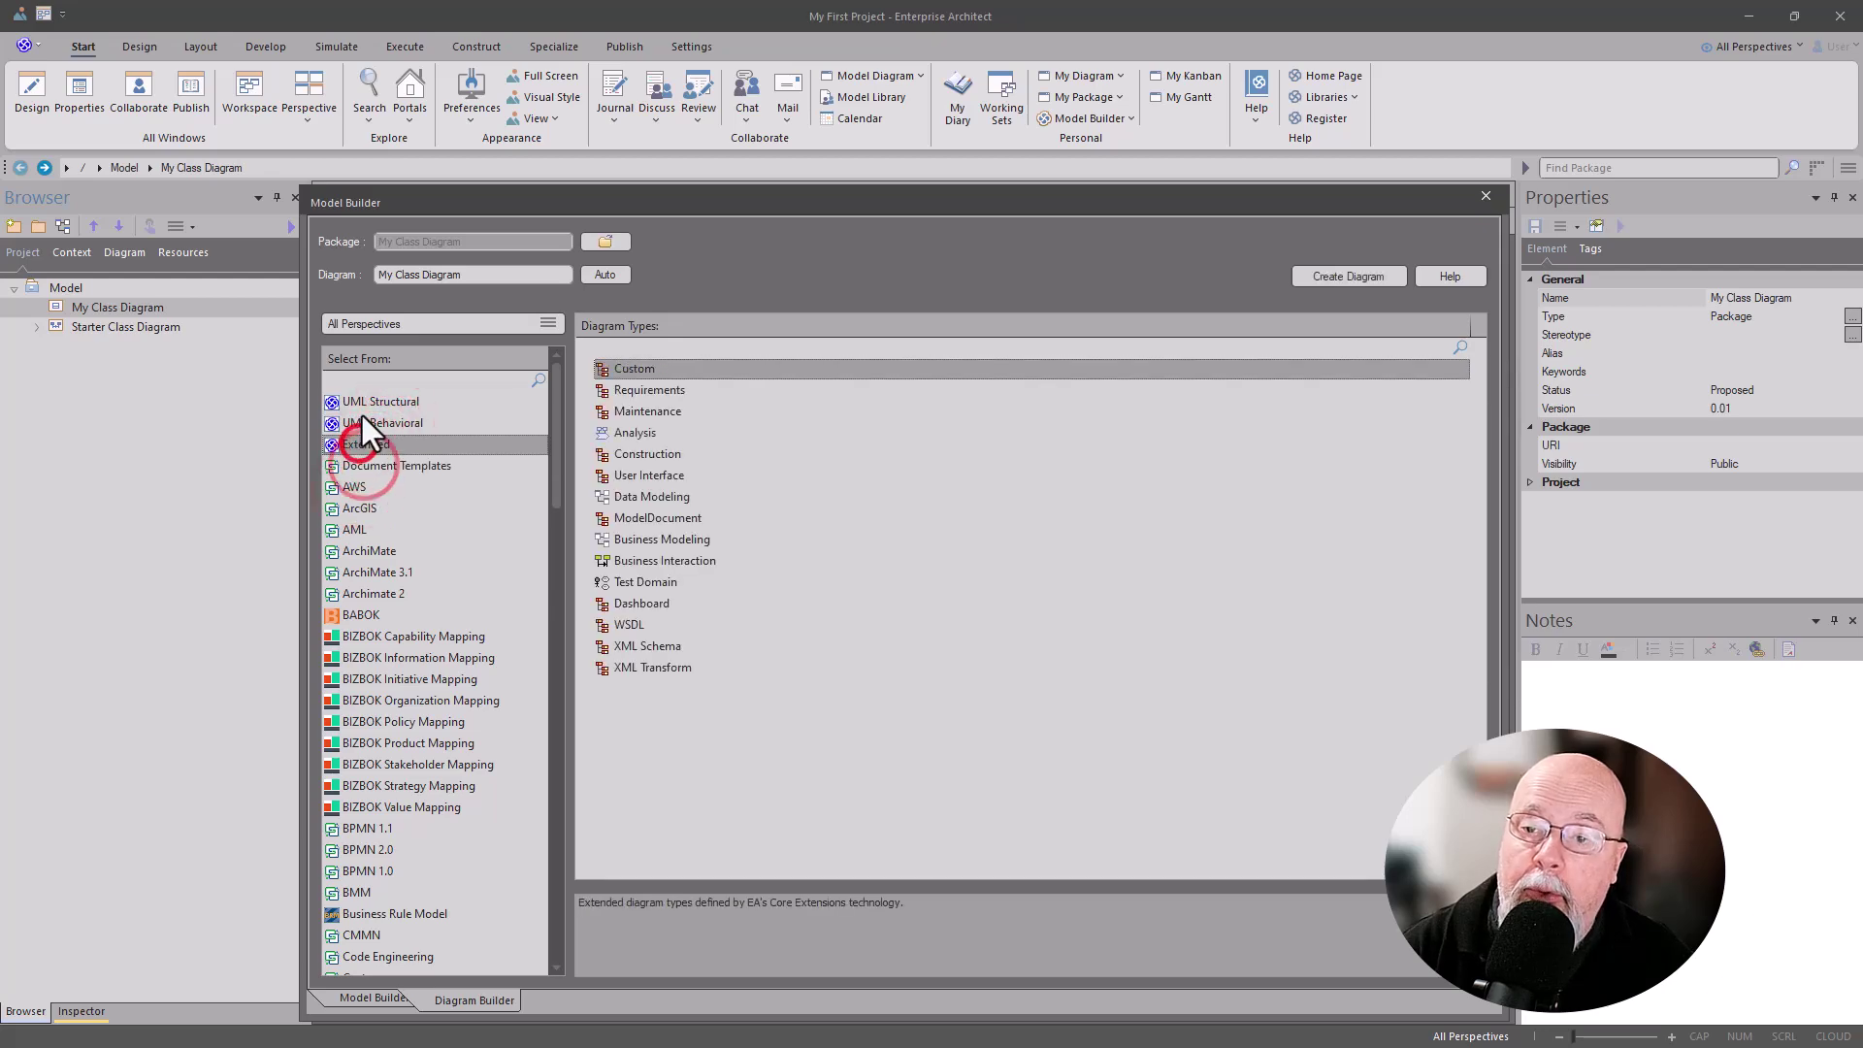
Step: Create a UML Structural Class diagram named "My Class Diagram" in the new package and select it in the project tree
{"action": "left_click", "coordinate": [367, 400]}
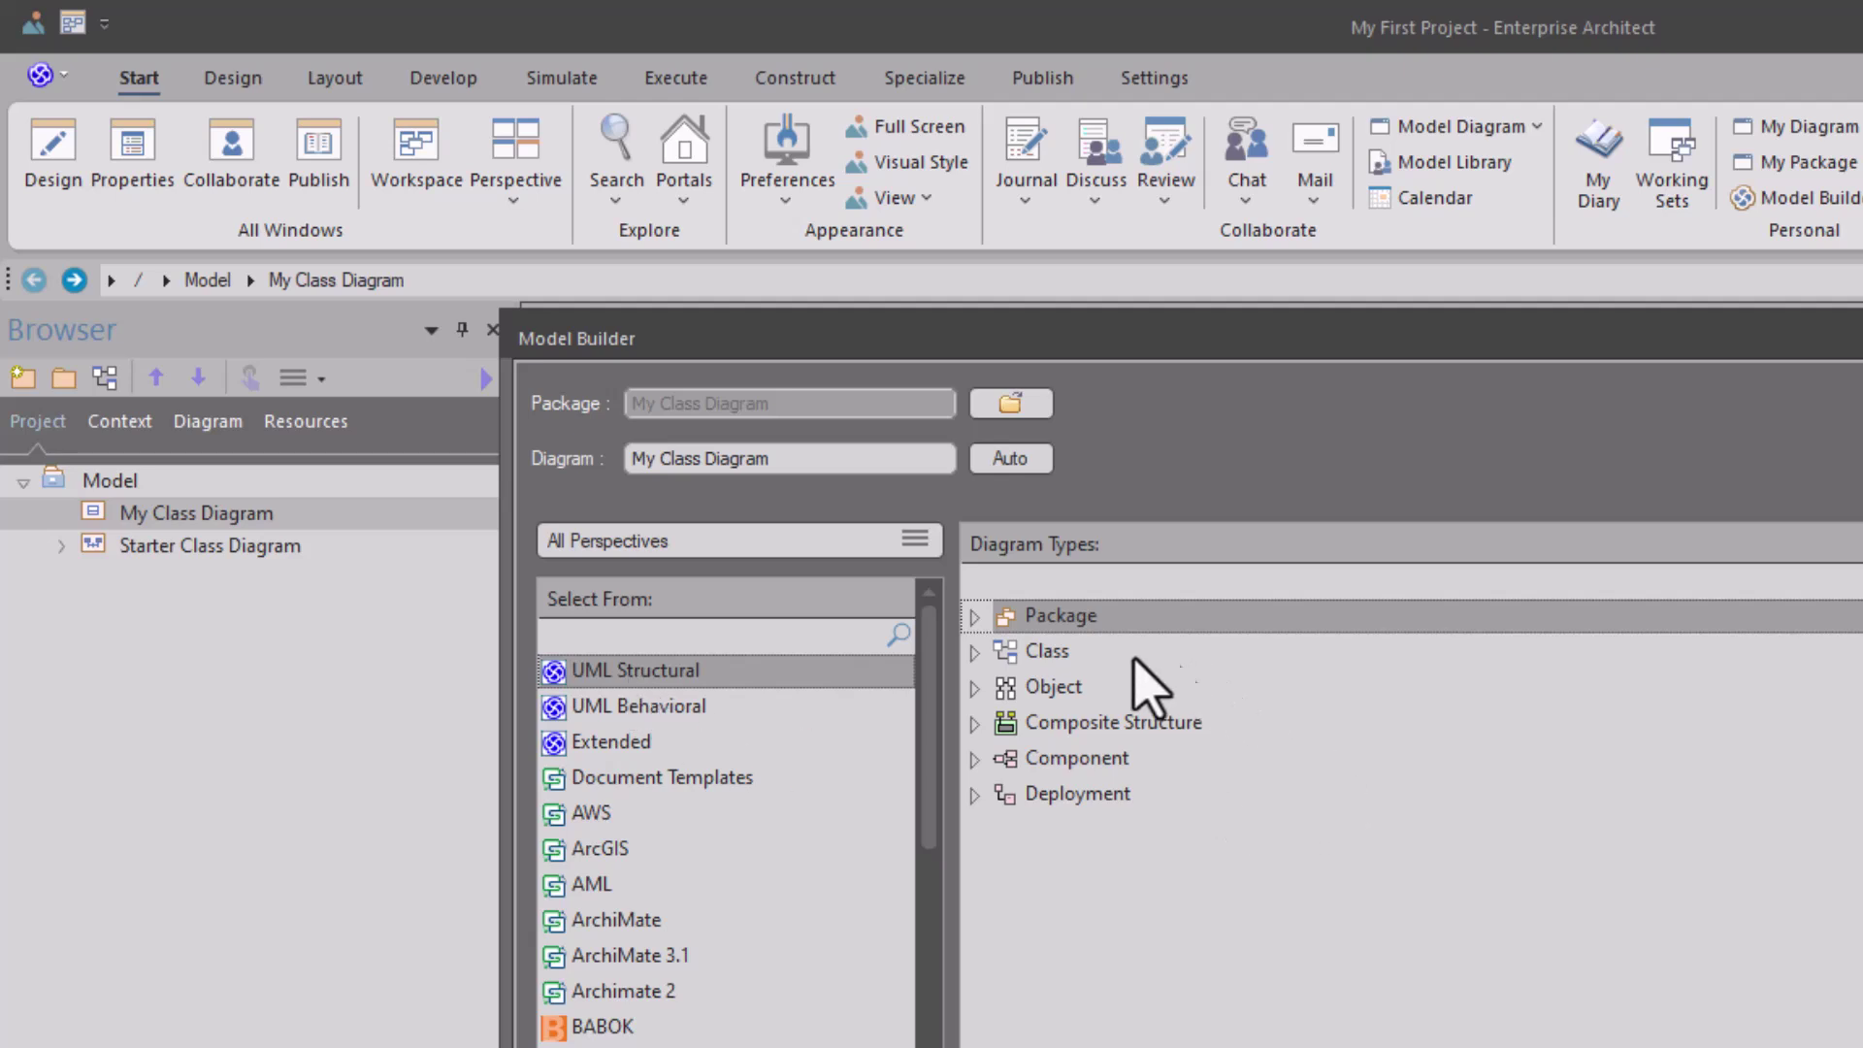
{"action": "left_click", "coordinate": [1046, 650]}
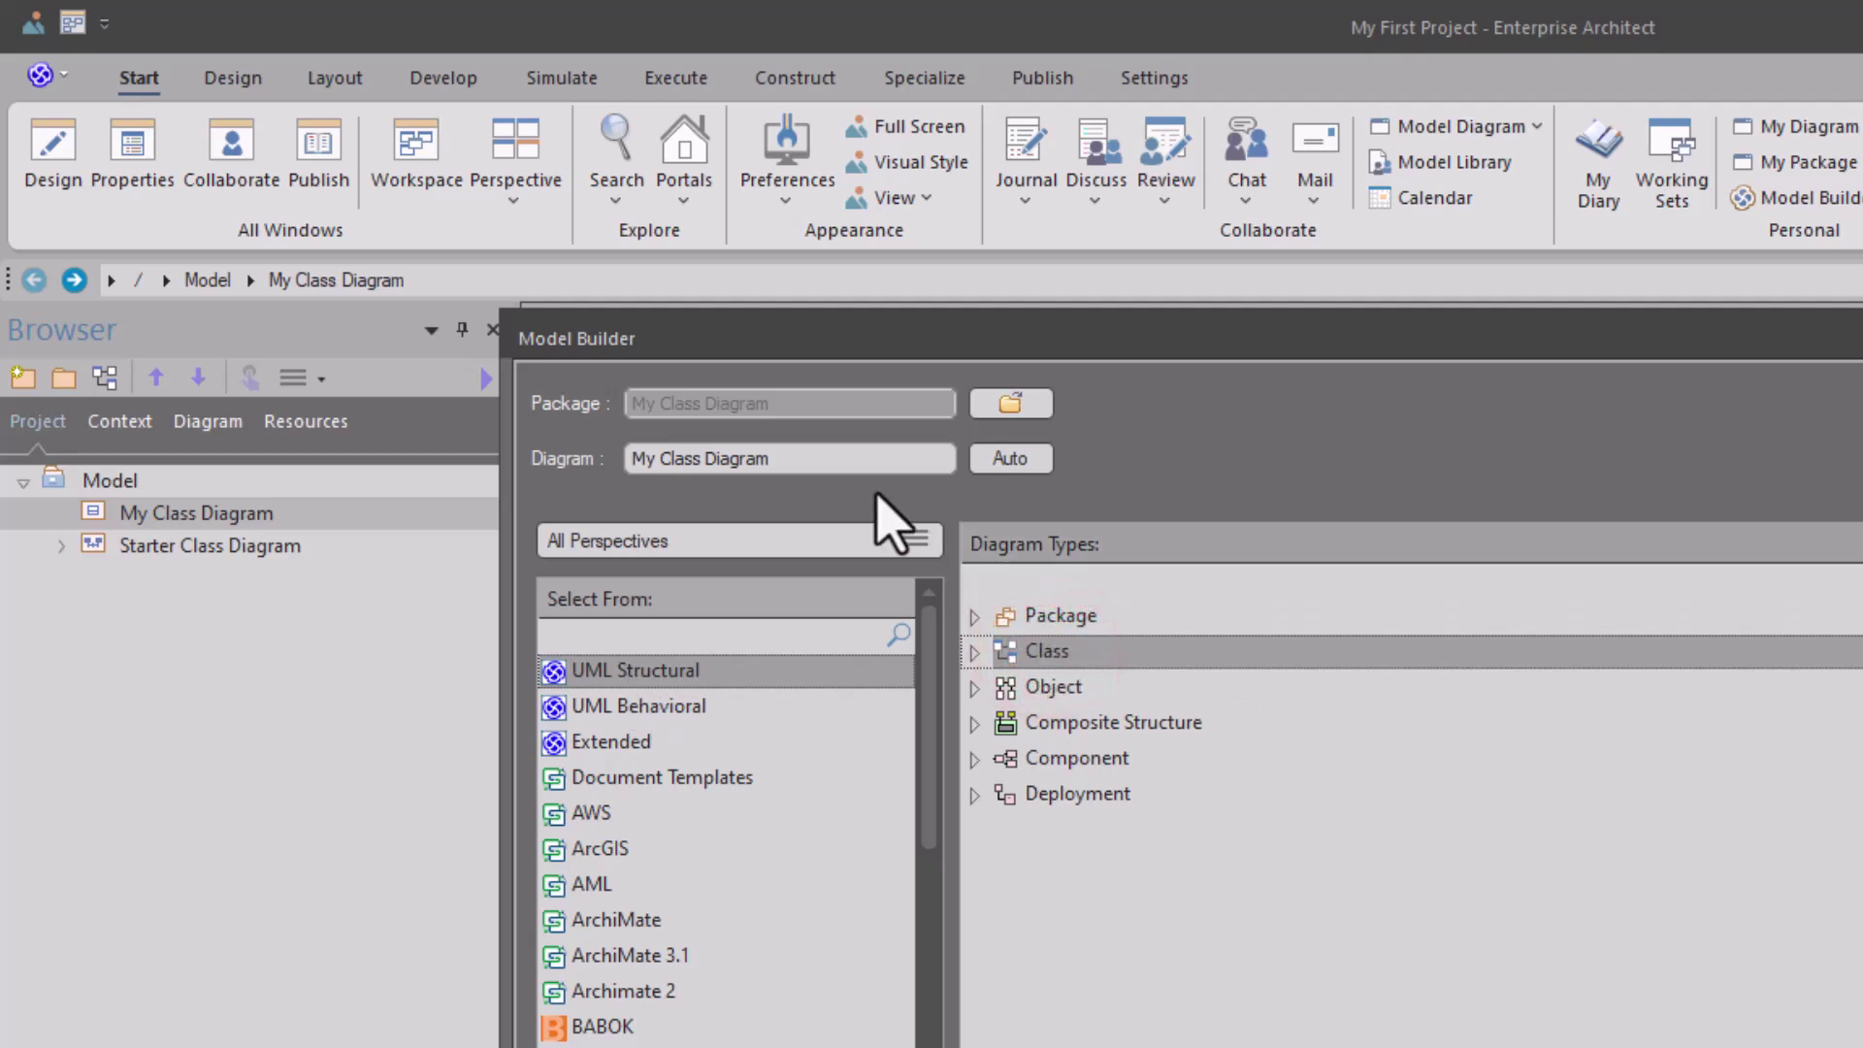
{"action": "left_click", "coordinate": [729, 452]}
{"action": "left_click_drag", "start_coordinate": [791, 454], "coordinate": [617, 454]}
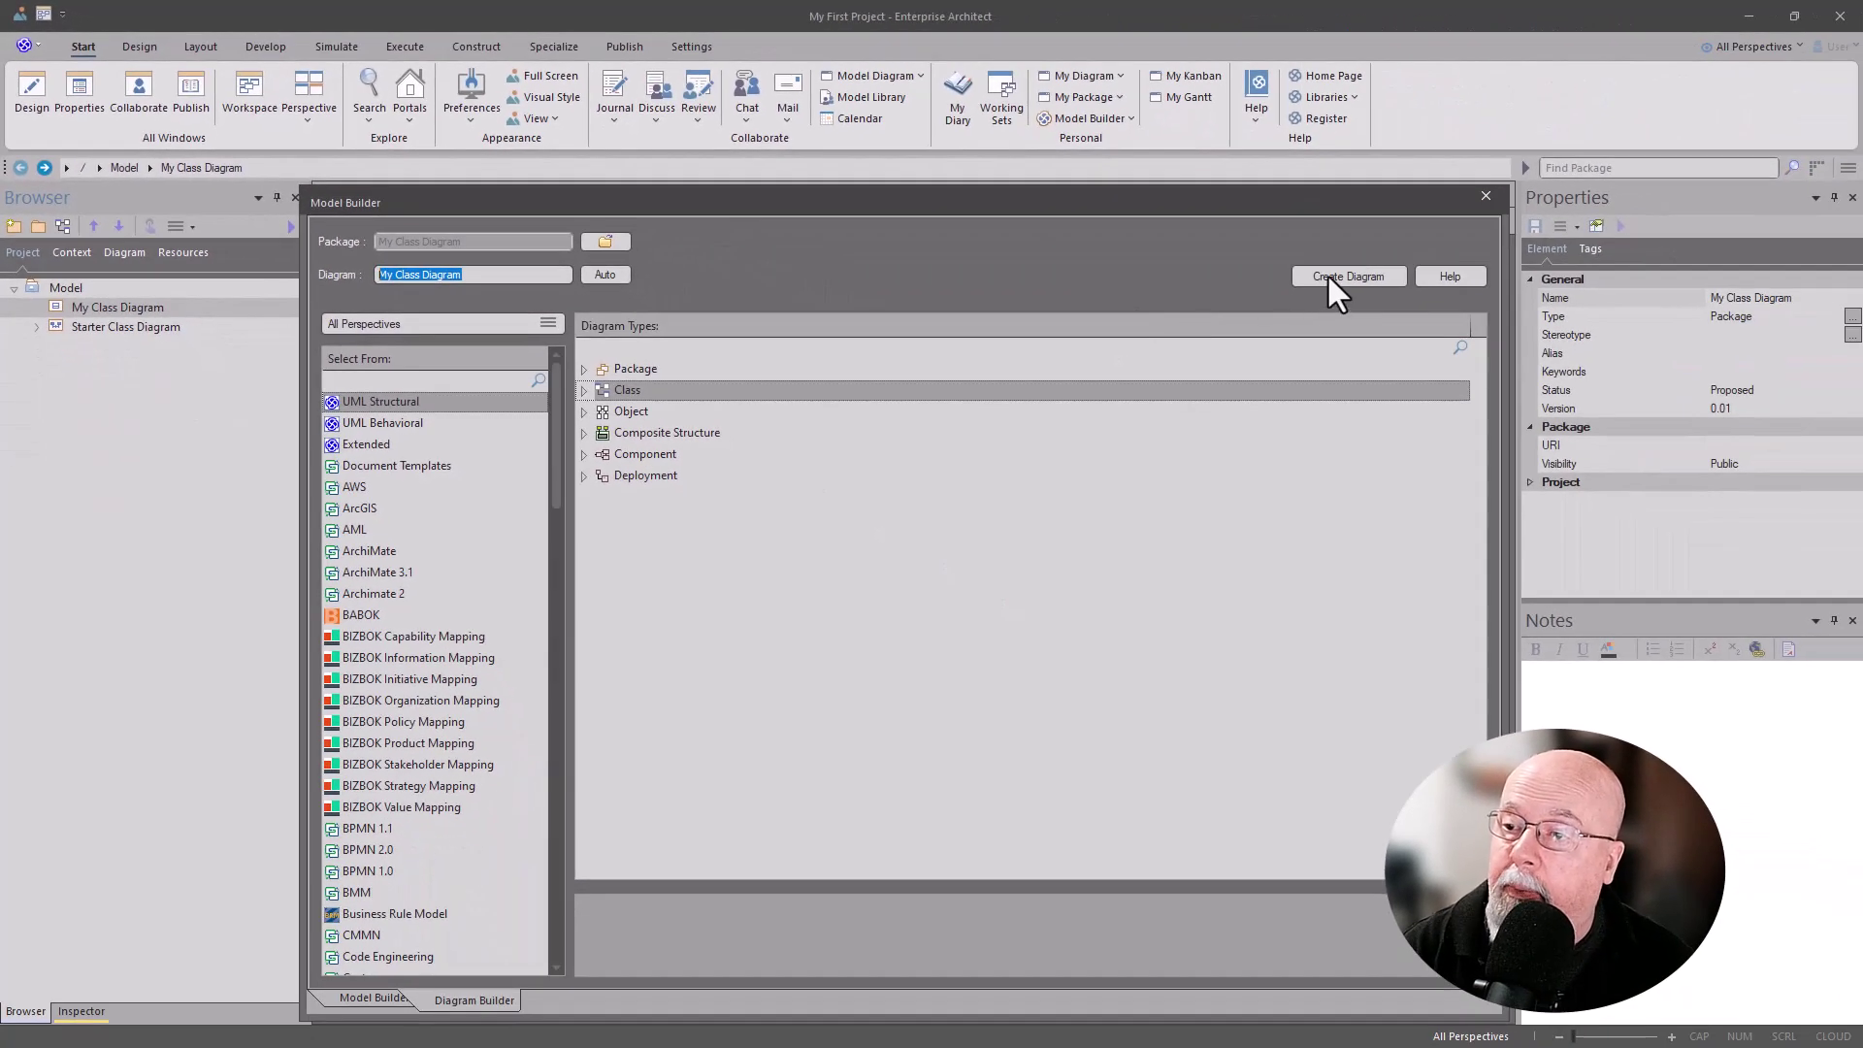
{"action": "left_click", "coordinate": [1328, 276]}
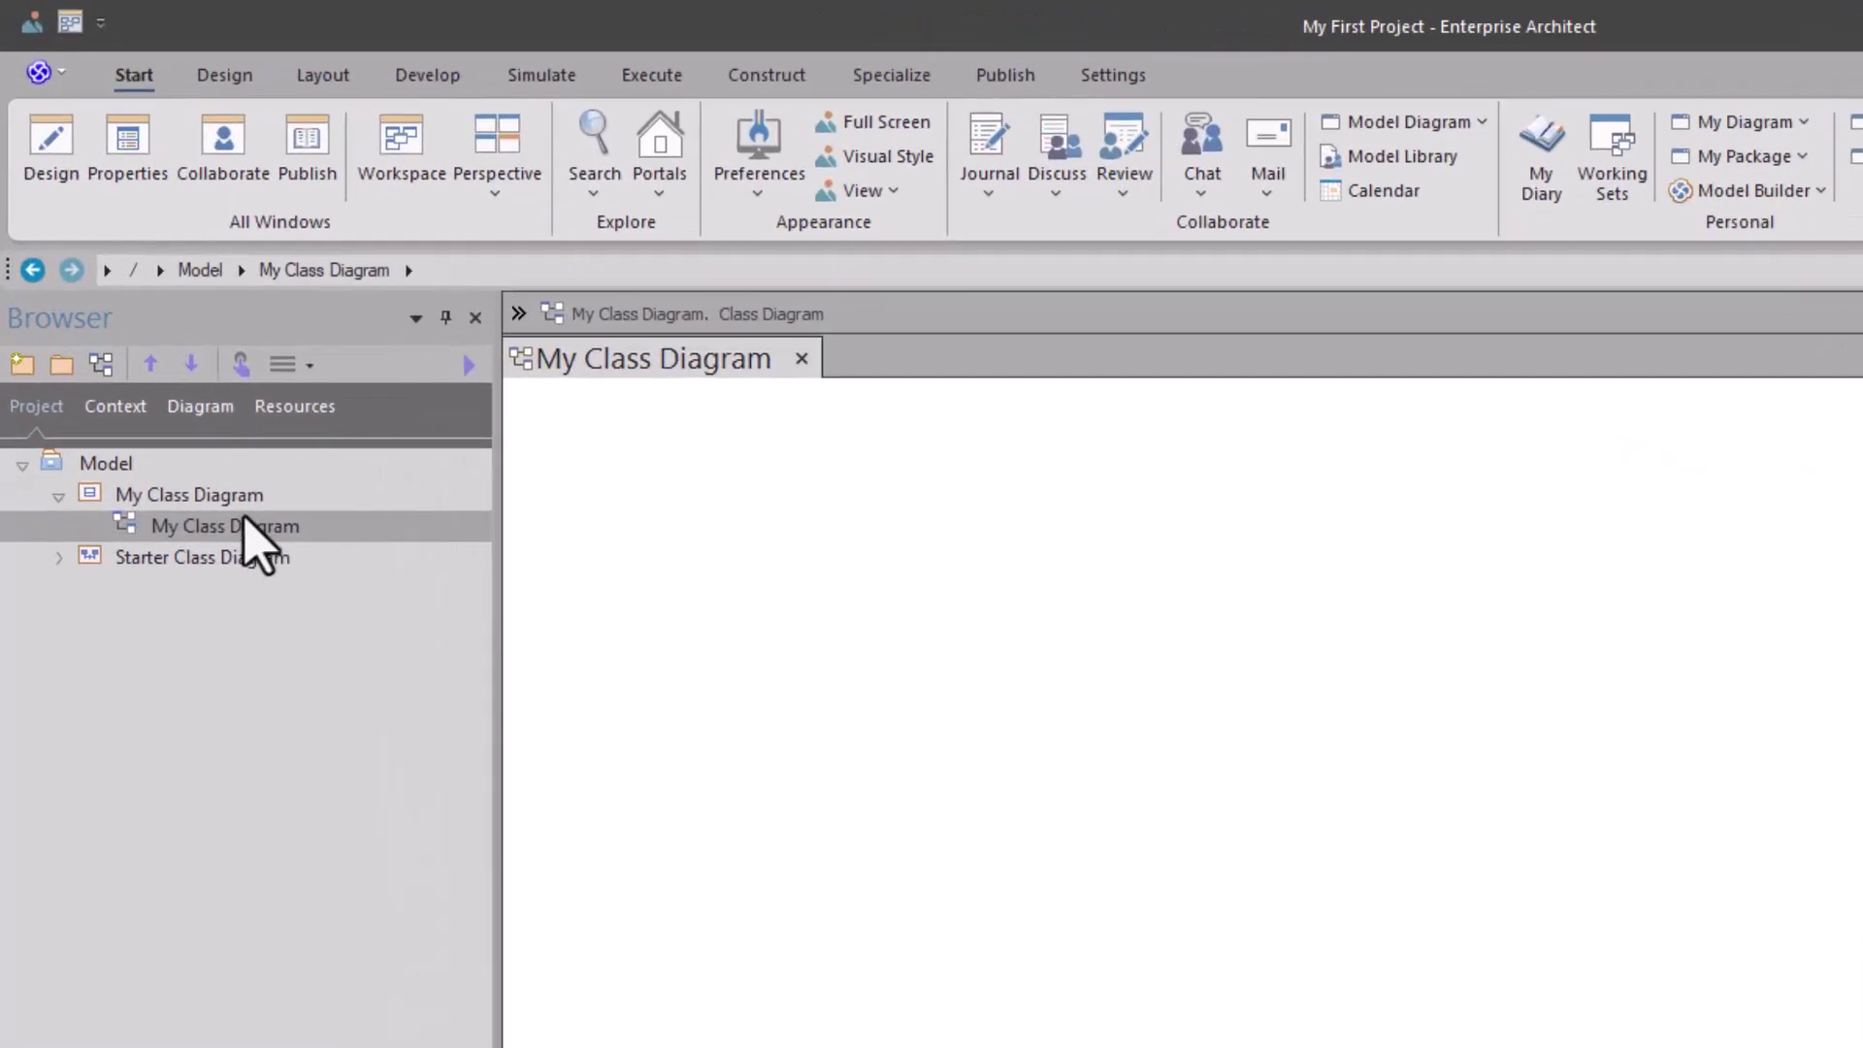
{"action": "left_click", "coordinate": [238, 520]}
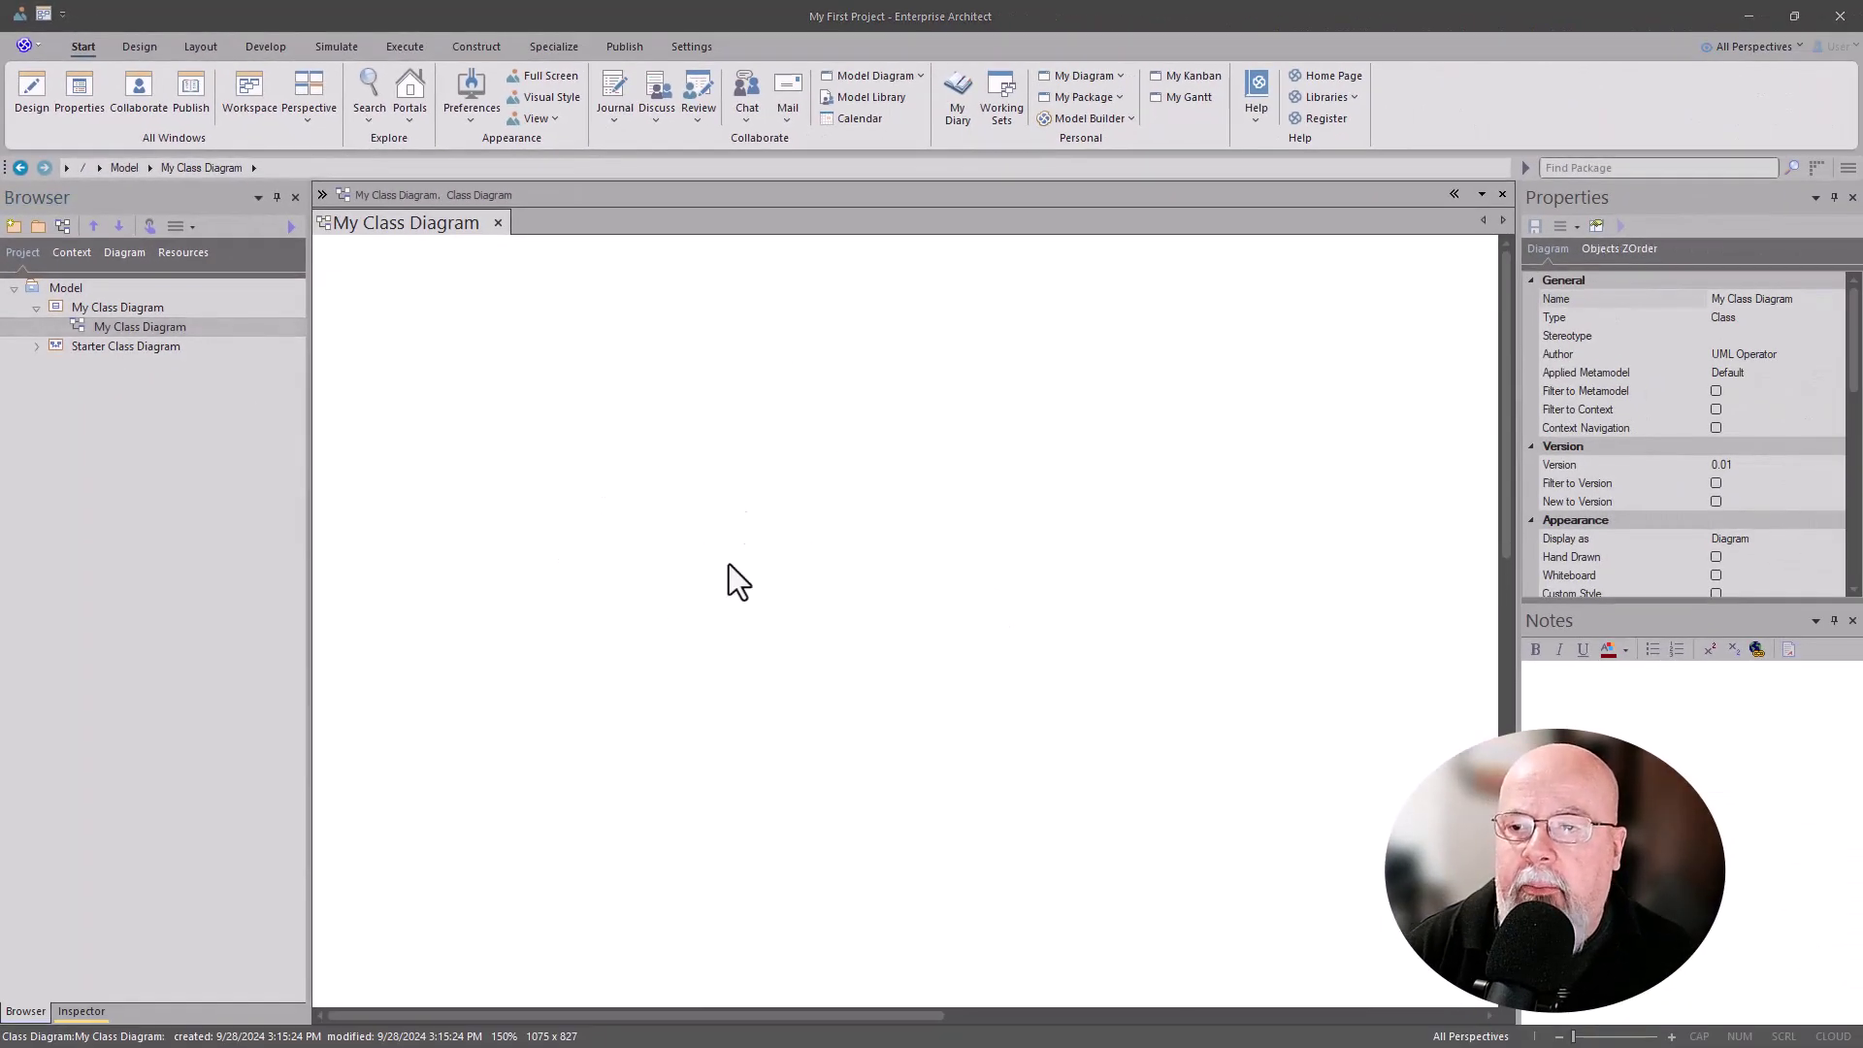
{"action": "right_click", "coordinate": [566, 357]}
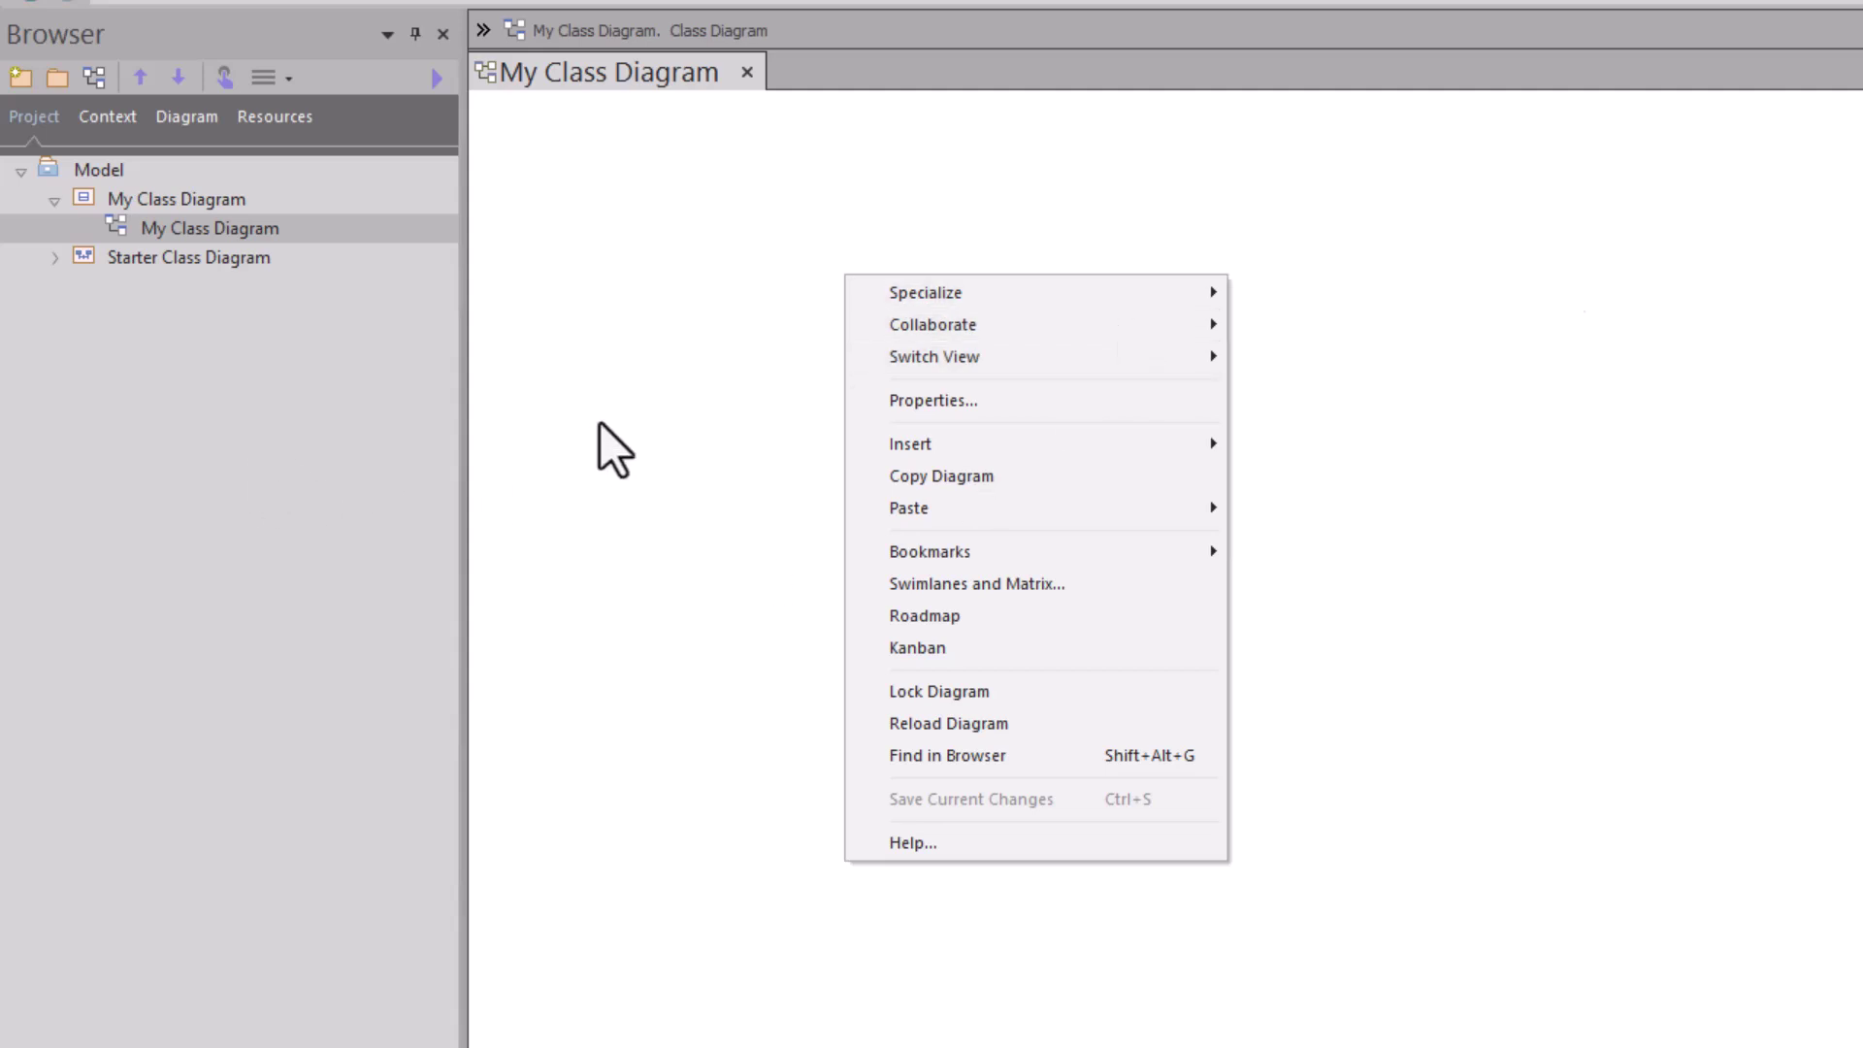
{"action": "left_click", "coordinate": [564, 408]}
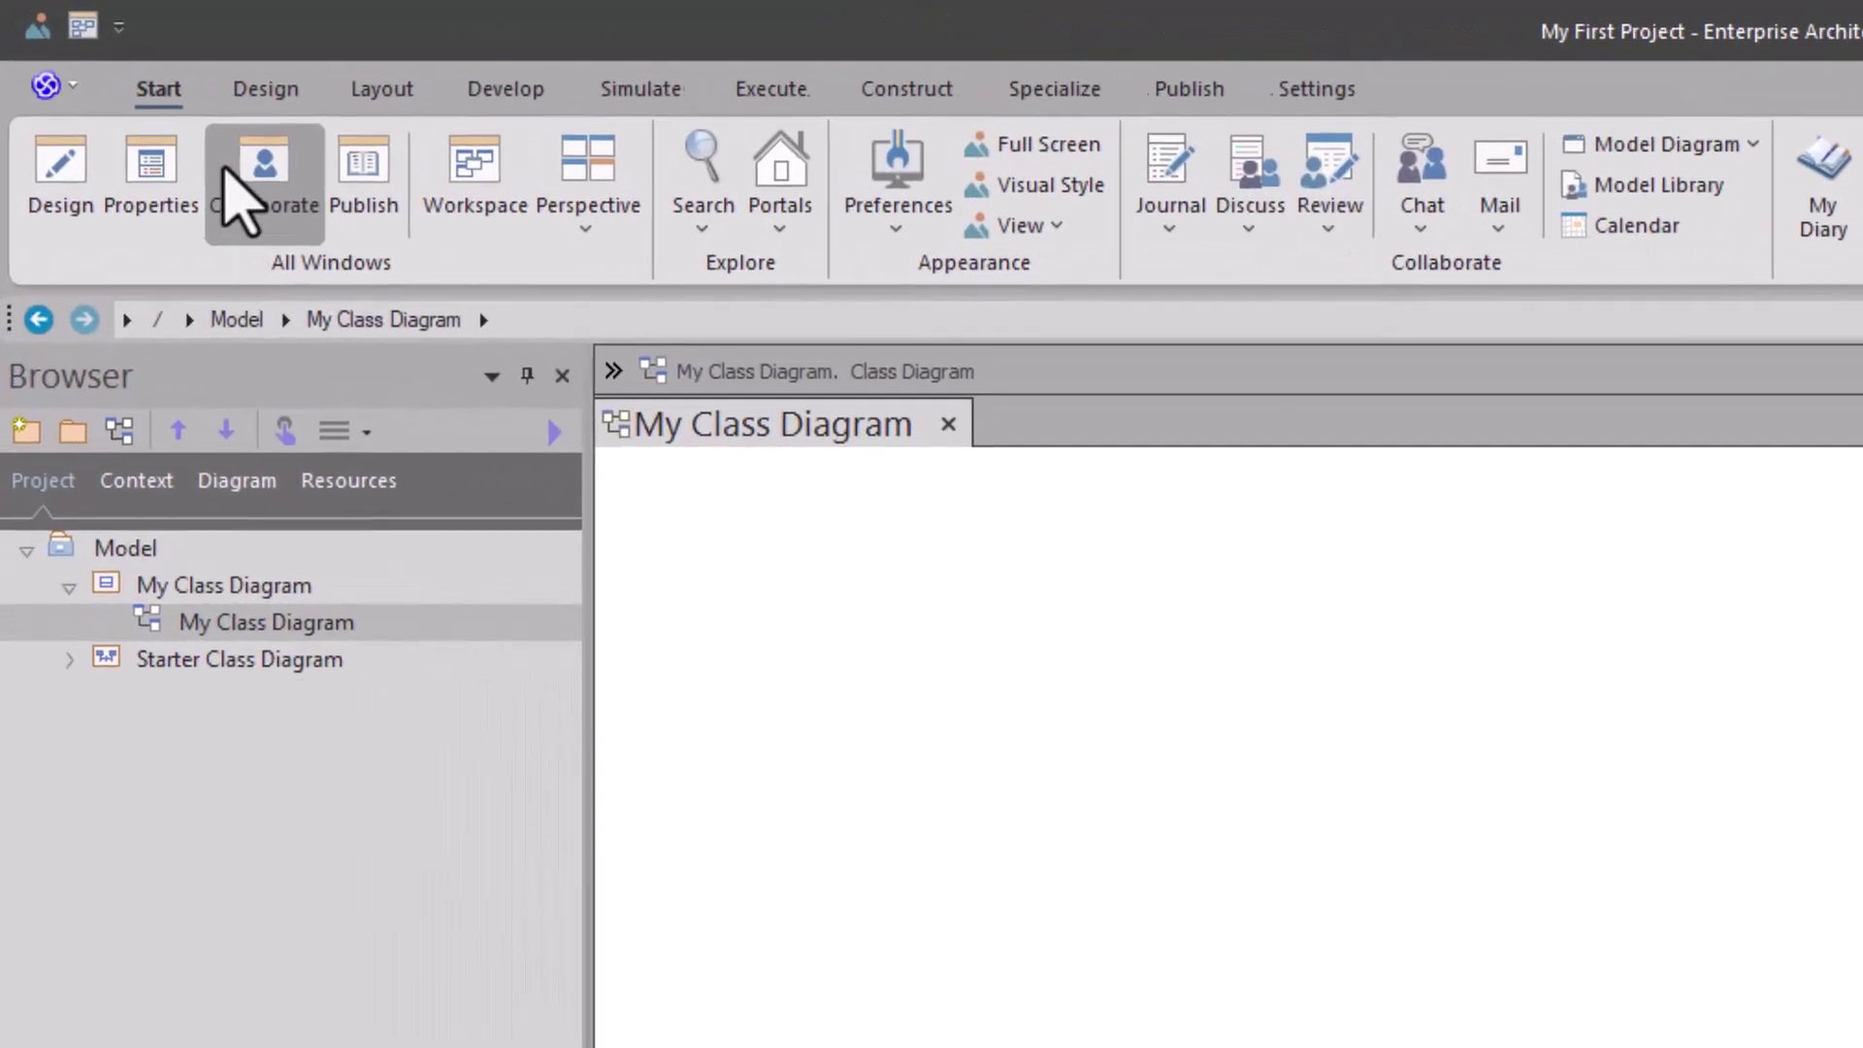
{"action": "left_click", "coordinate": [161, 89]}
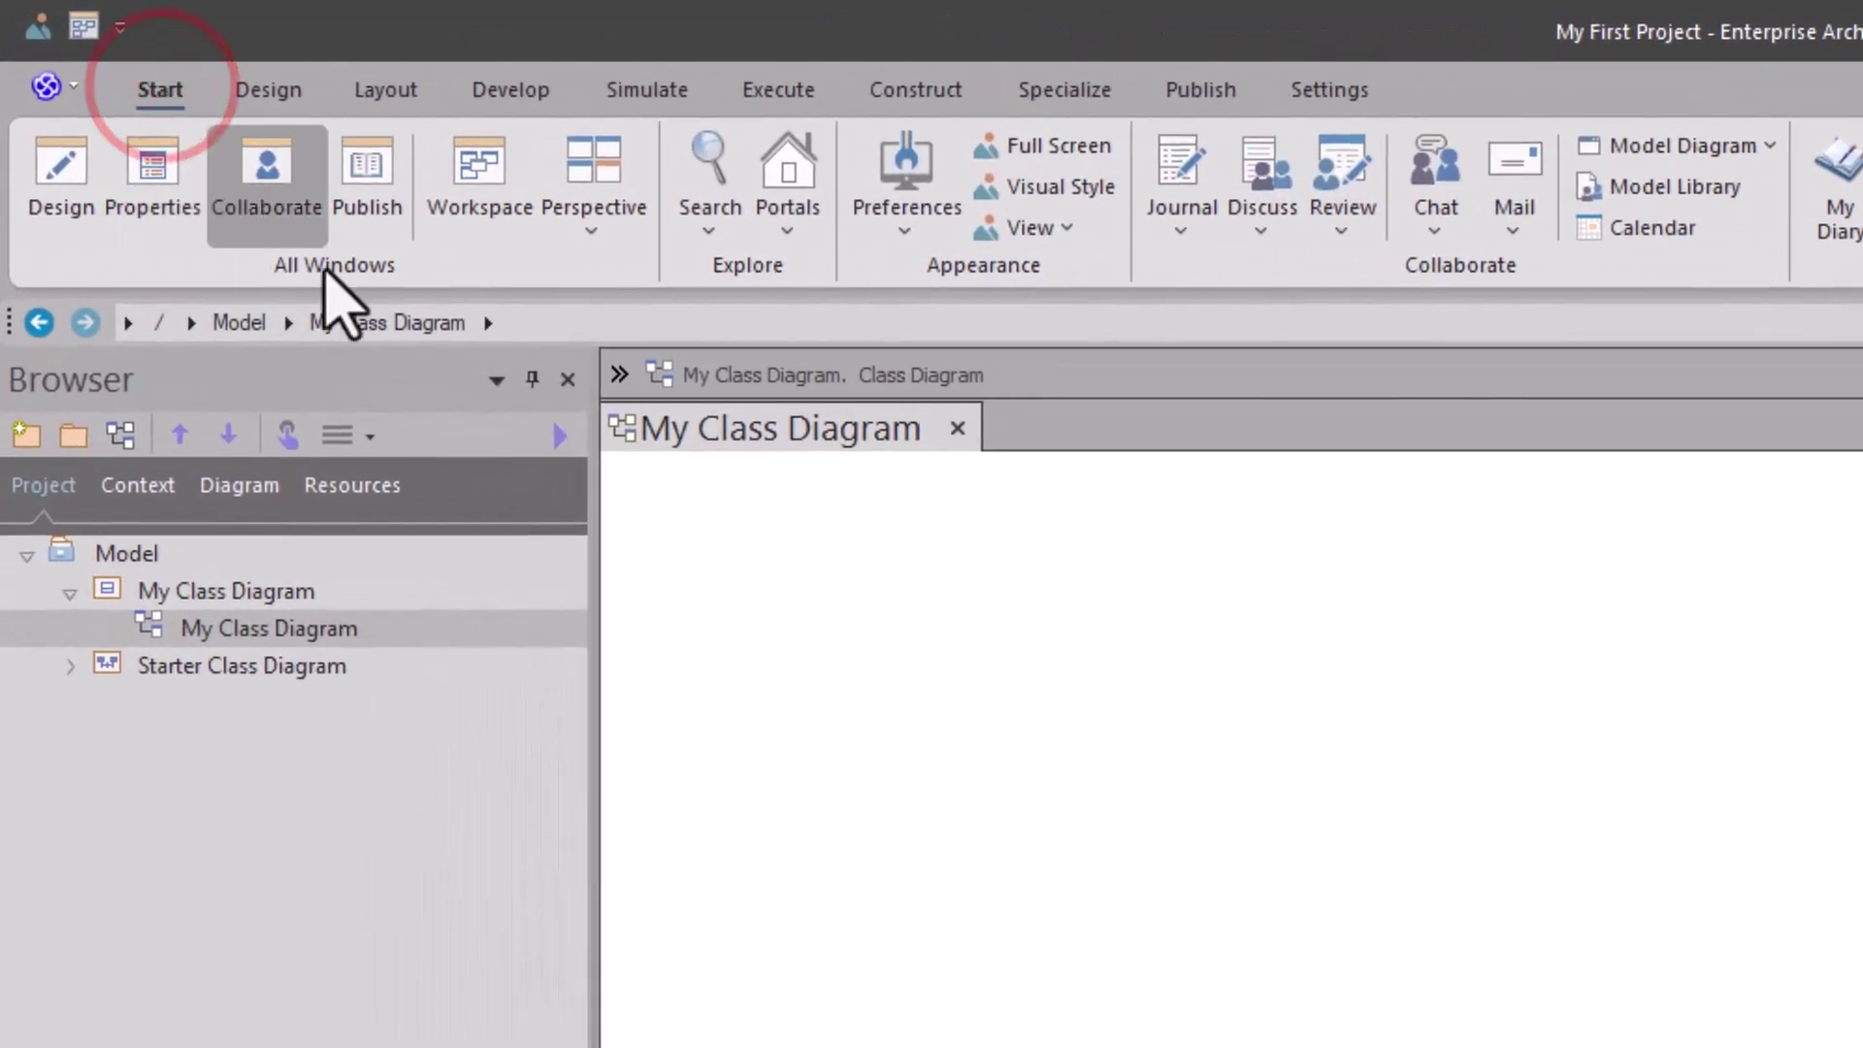
{"action": "left_click", "coordinate": [281, 260]}
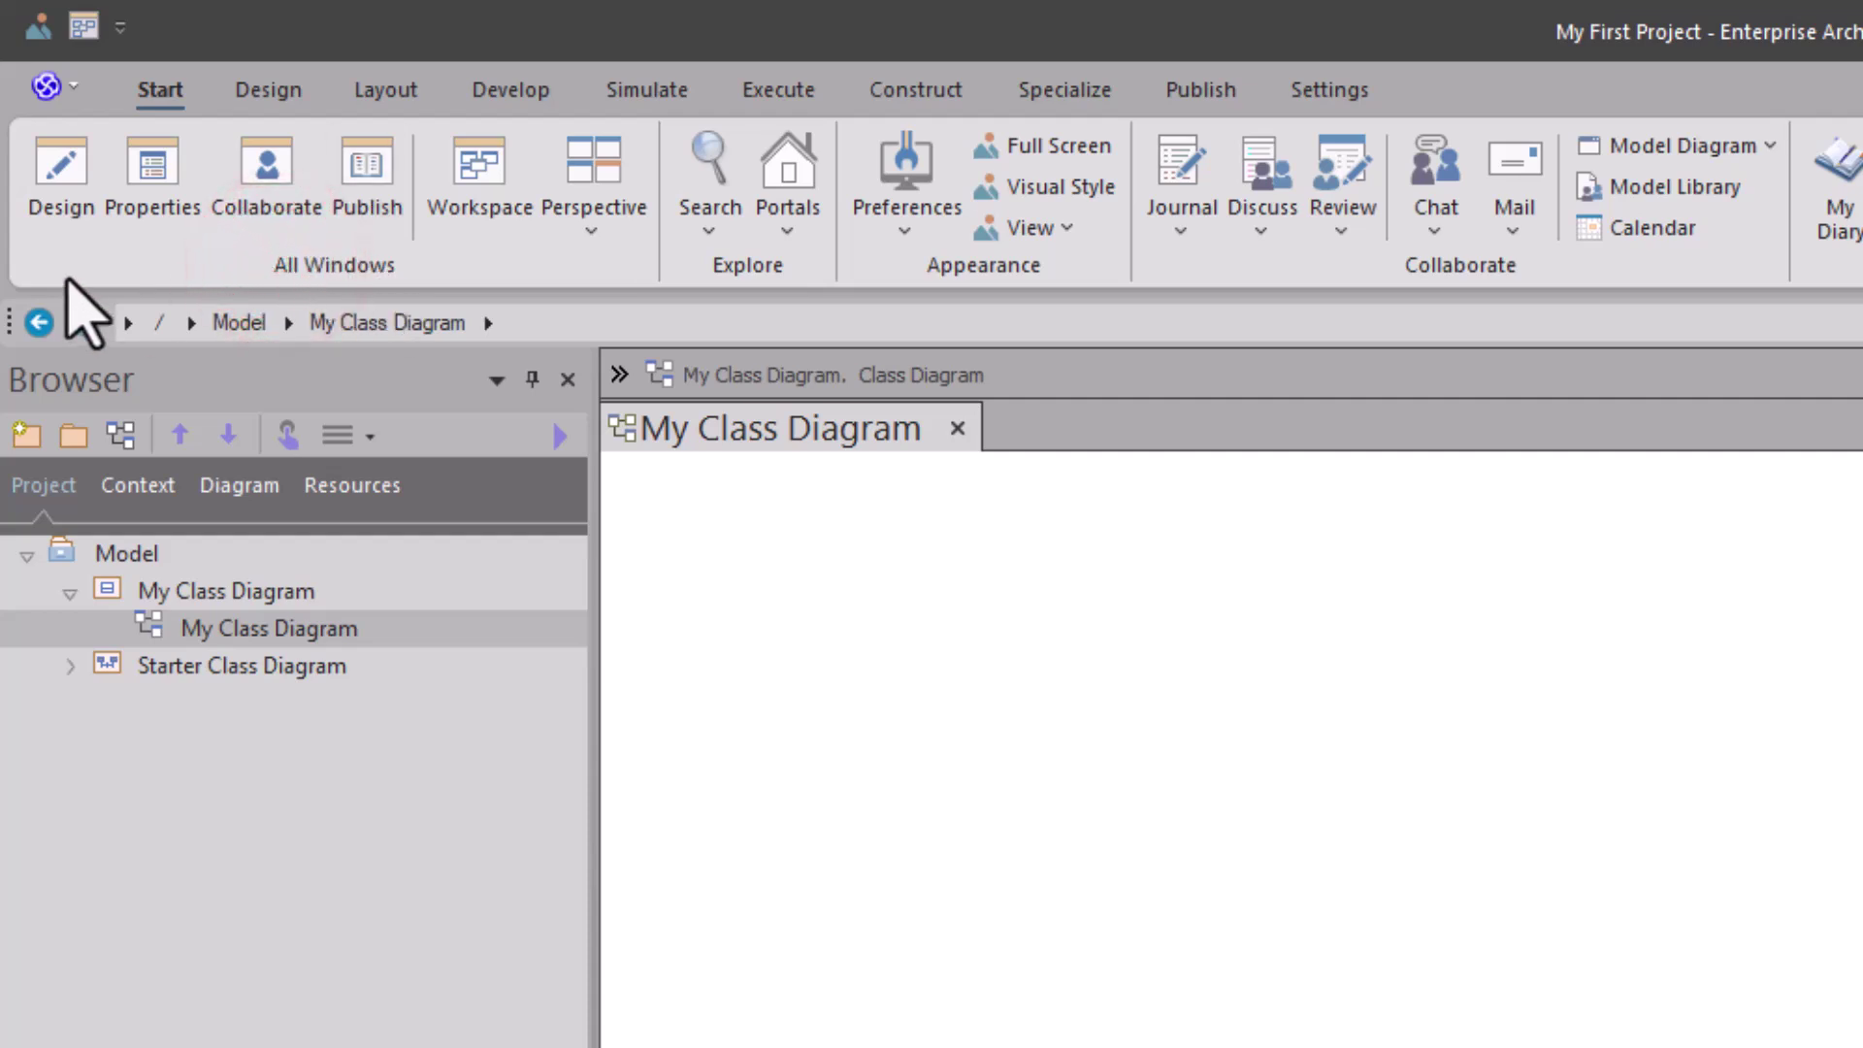
Step: Show the diagram Toolbox with the Class elements and select its Class element
{"action": "left_click", "coordinate": [49, 182]}
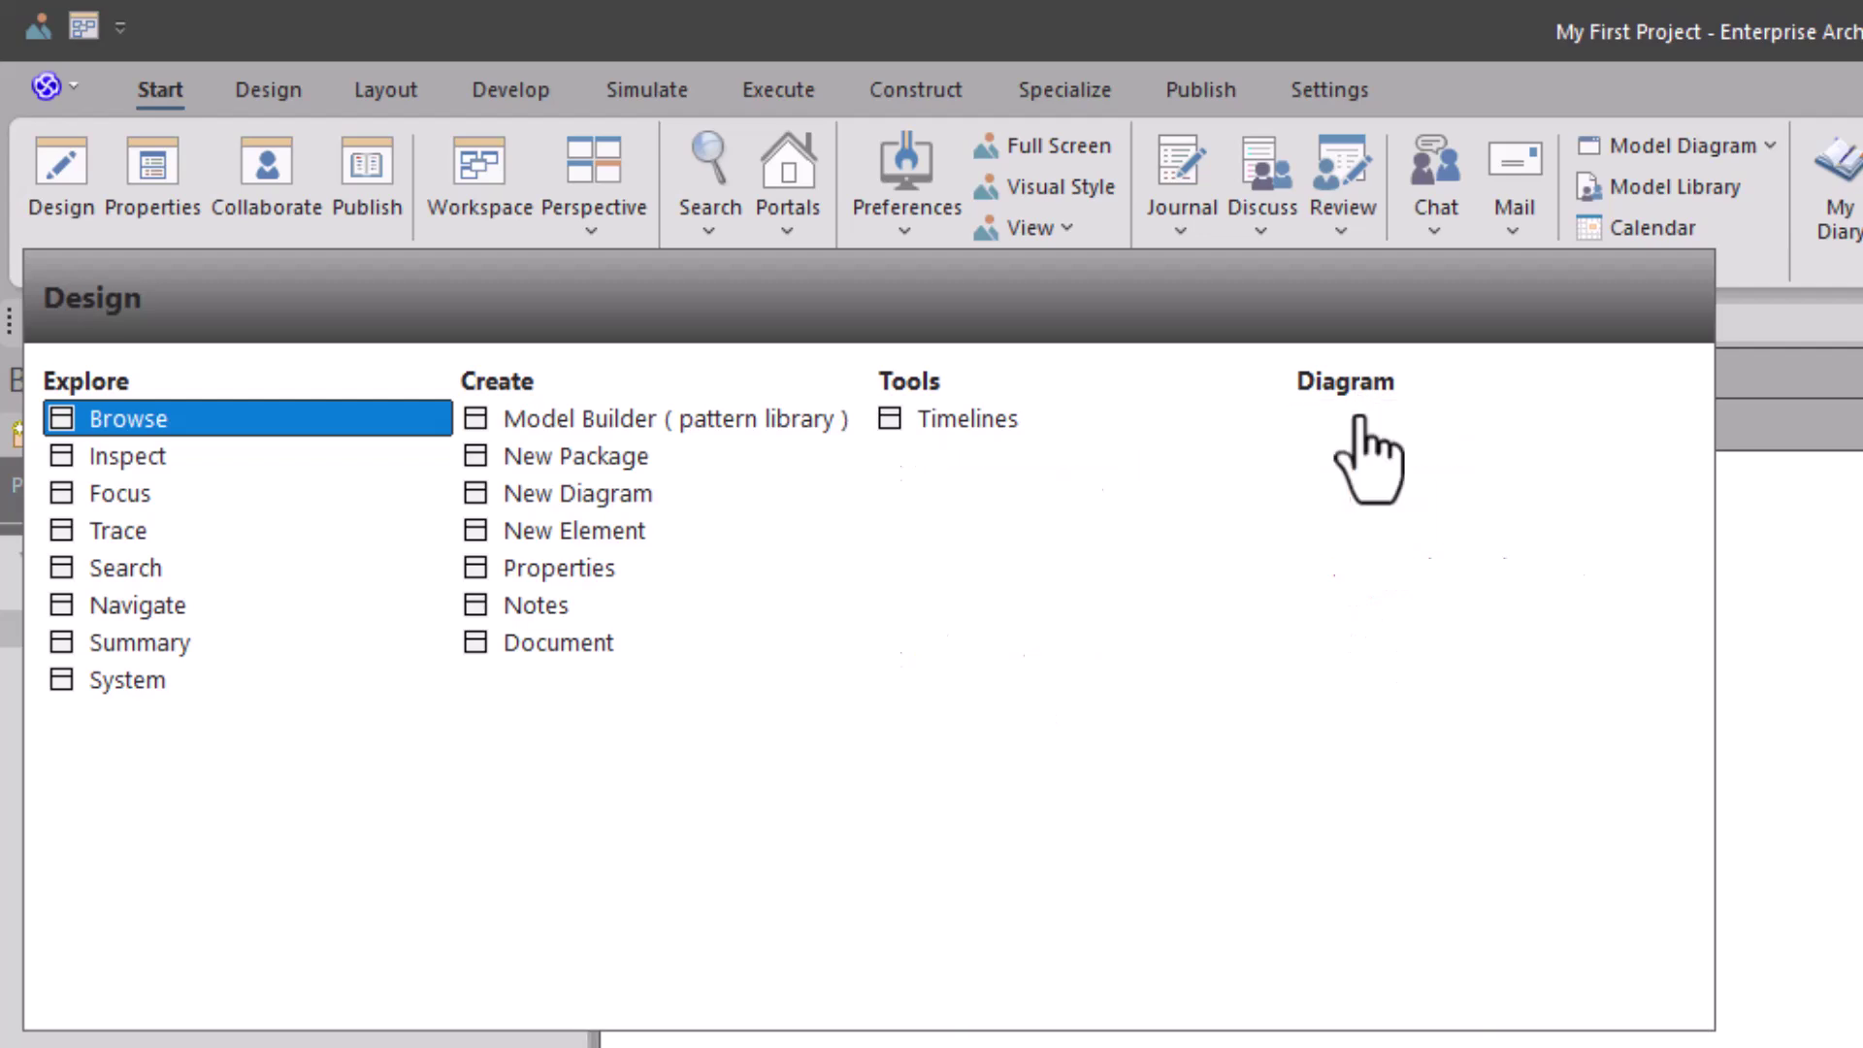
{"action": "left_click", "coordinate": [1382, 422]}
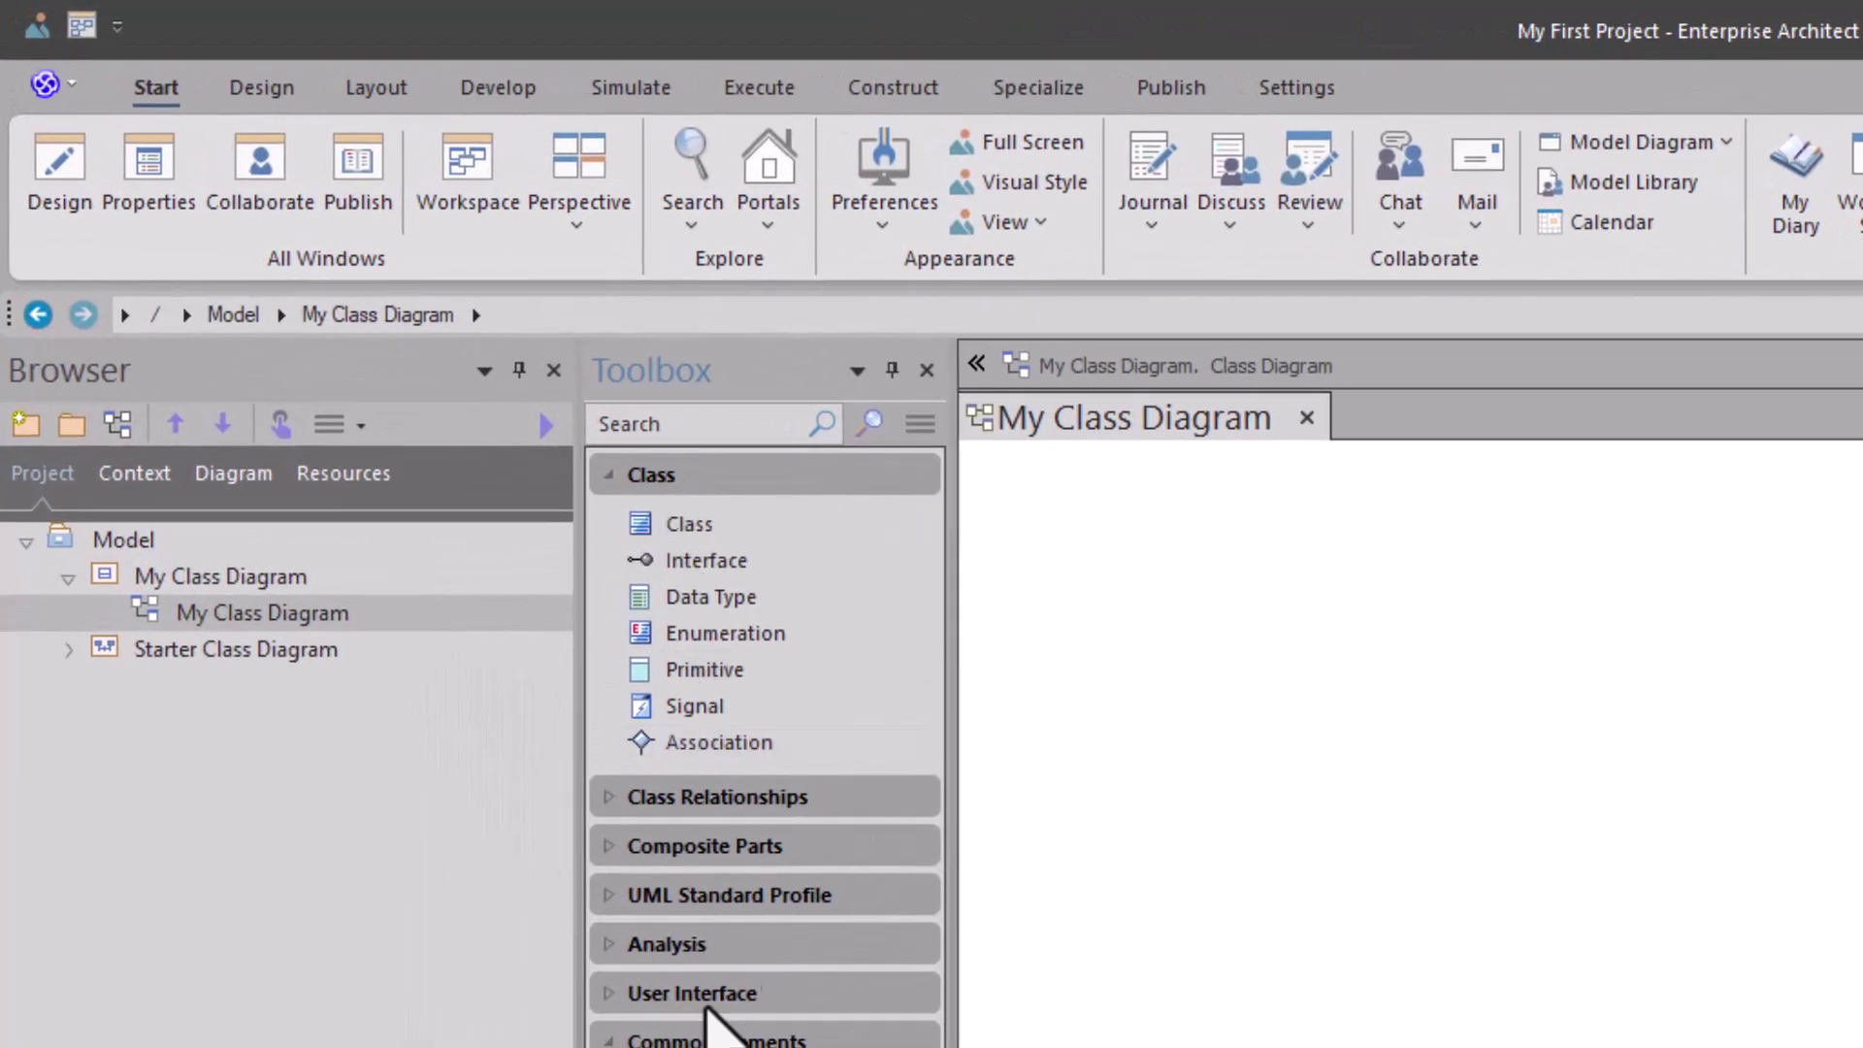
{"action": "left_click", "coordinate": [679, 526]}
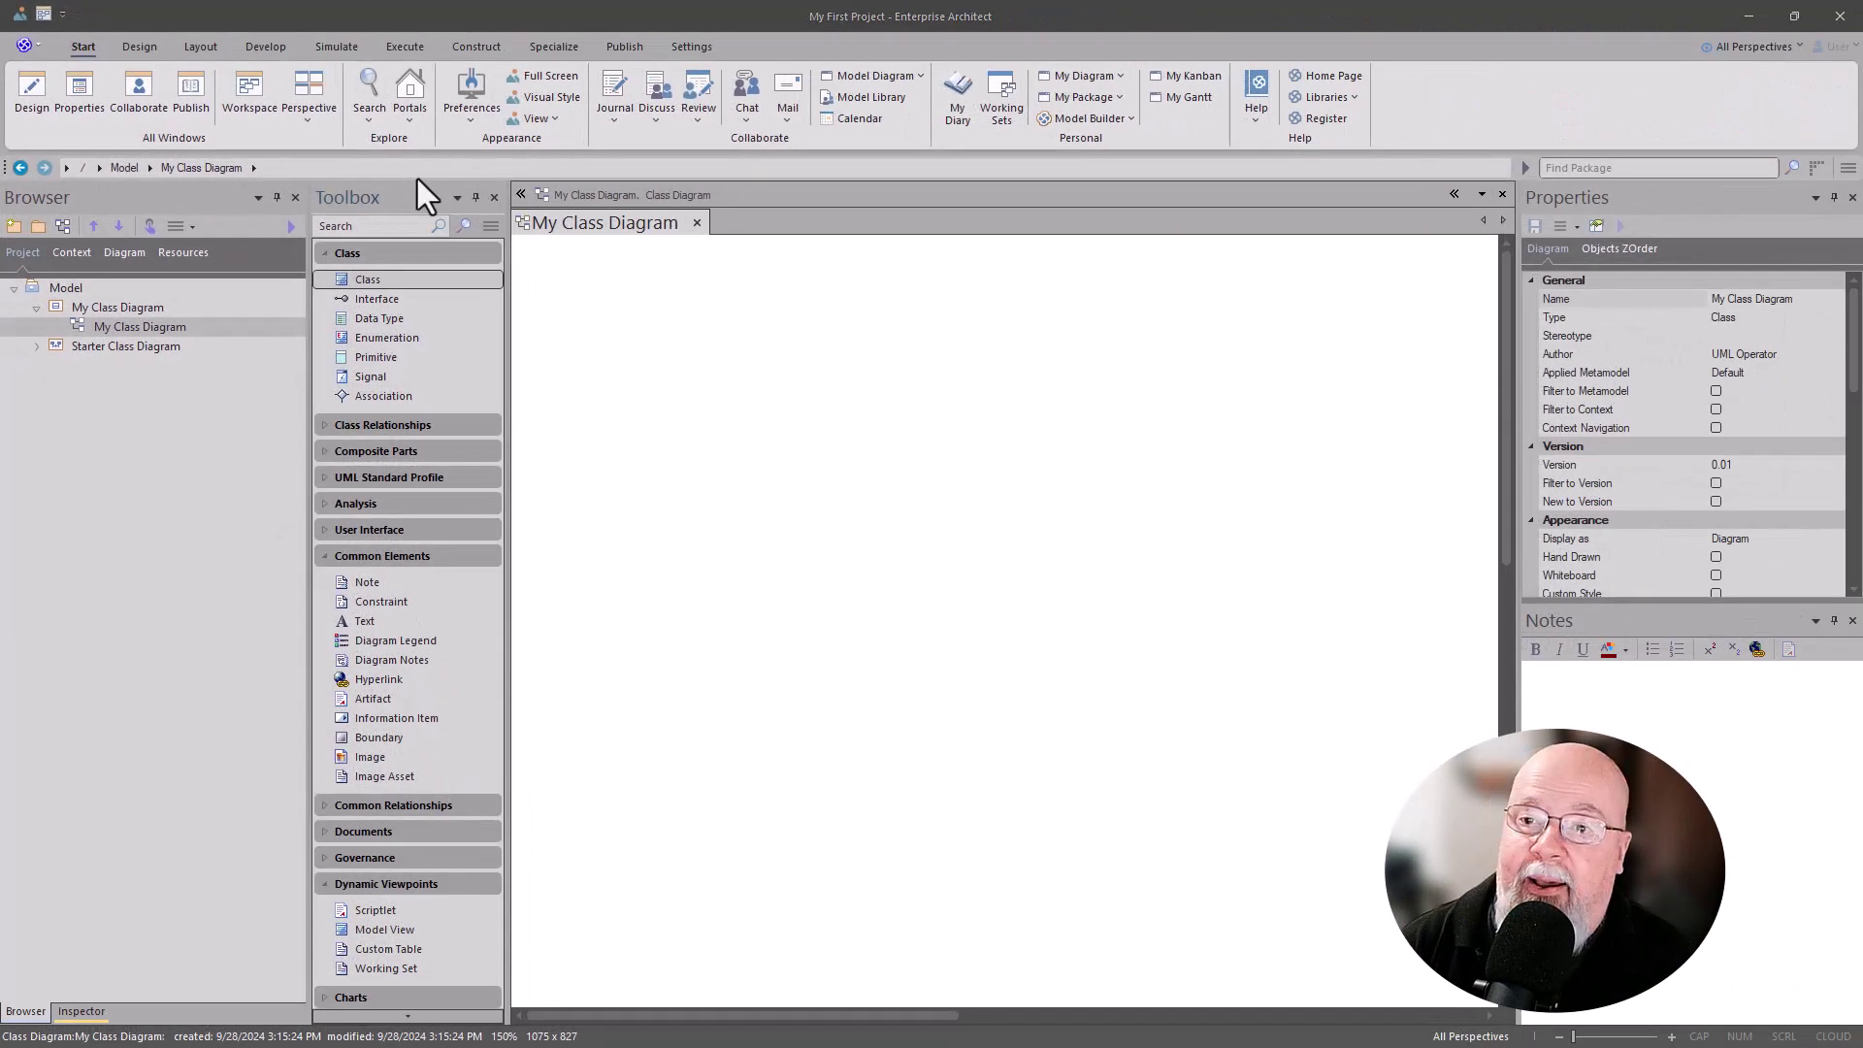
Step: Dock the Toolbox as a full-height column on the outer left side of the Browser
{"action": "left_click_drag", "start_coordinate": [404, 194], "coordinate": [154, 626]}
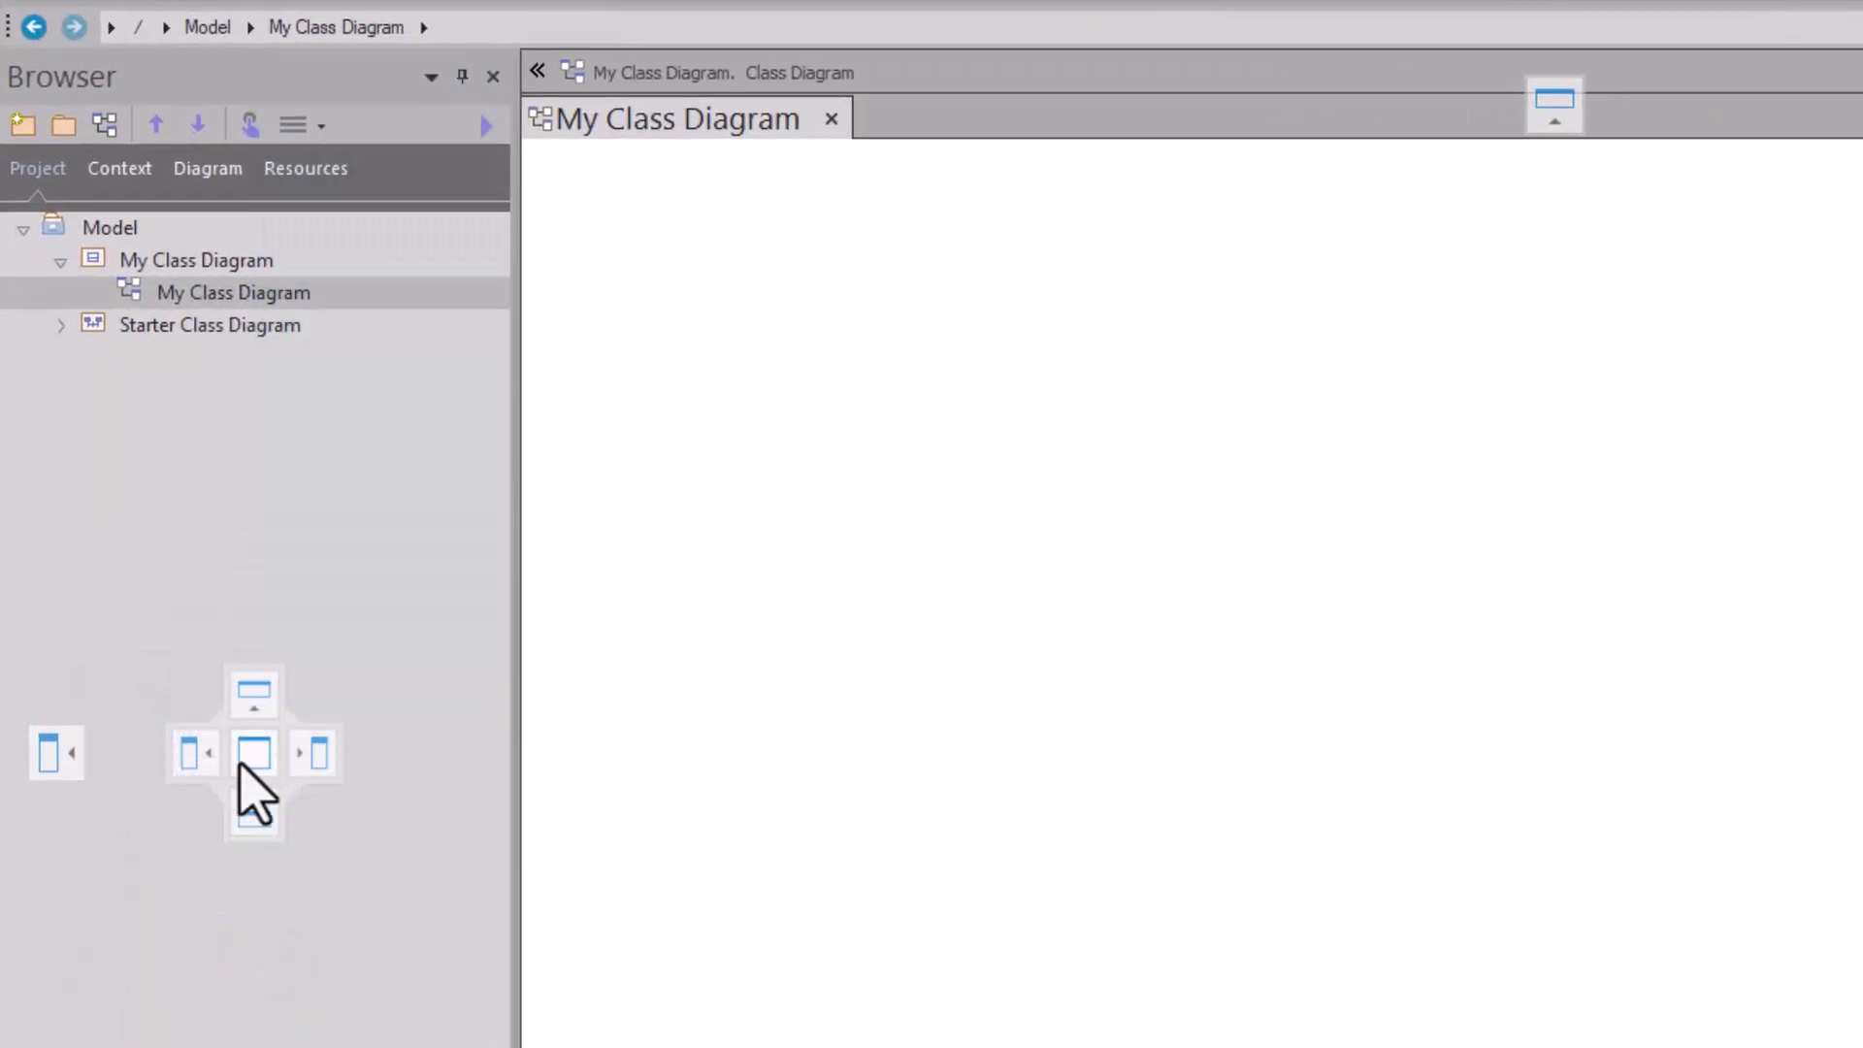
{"action": "left_click_drag", "start_coordinate": [241, 765], "coordinate": [53, 752]}
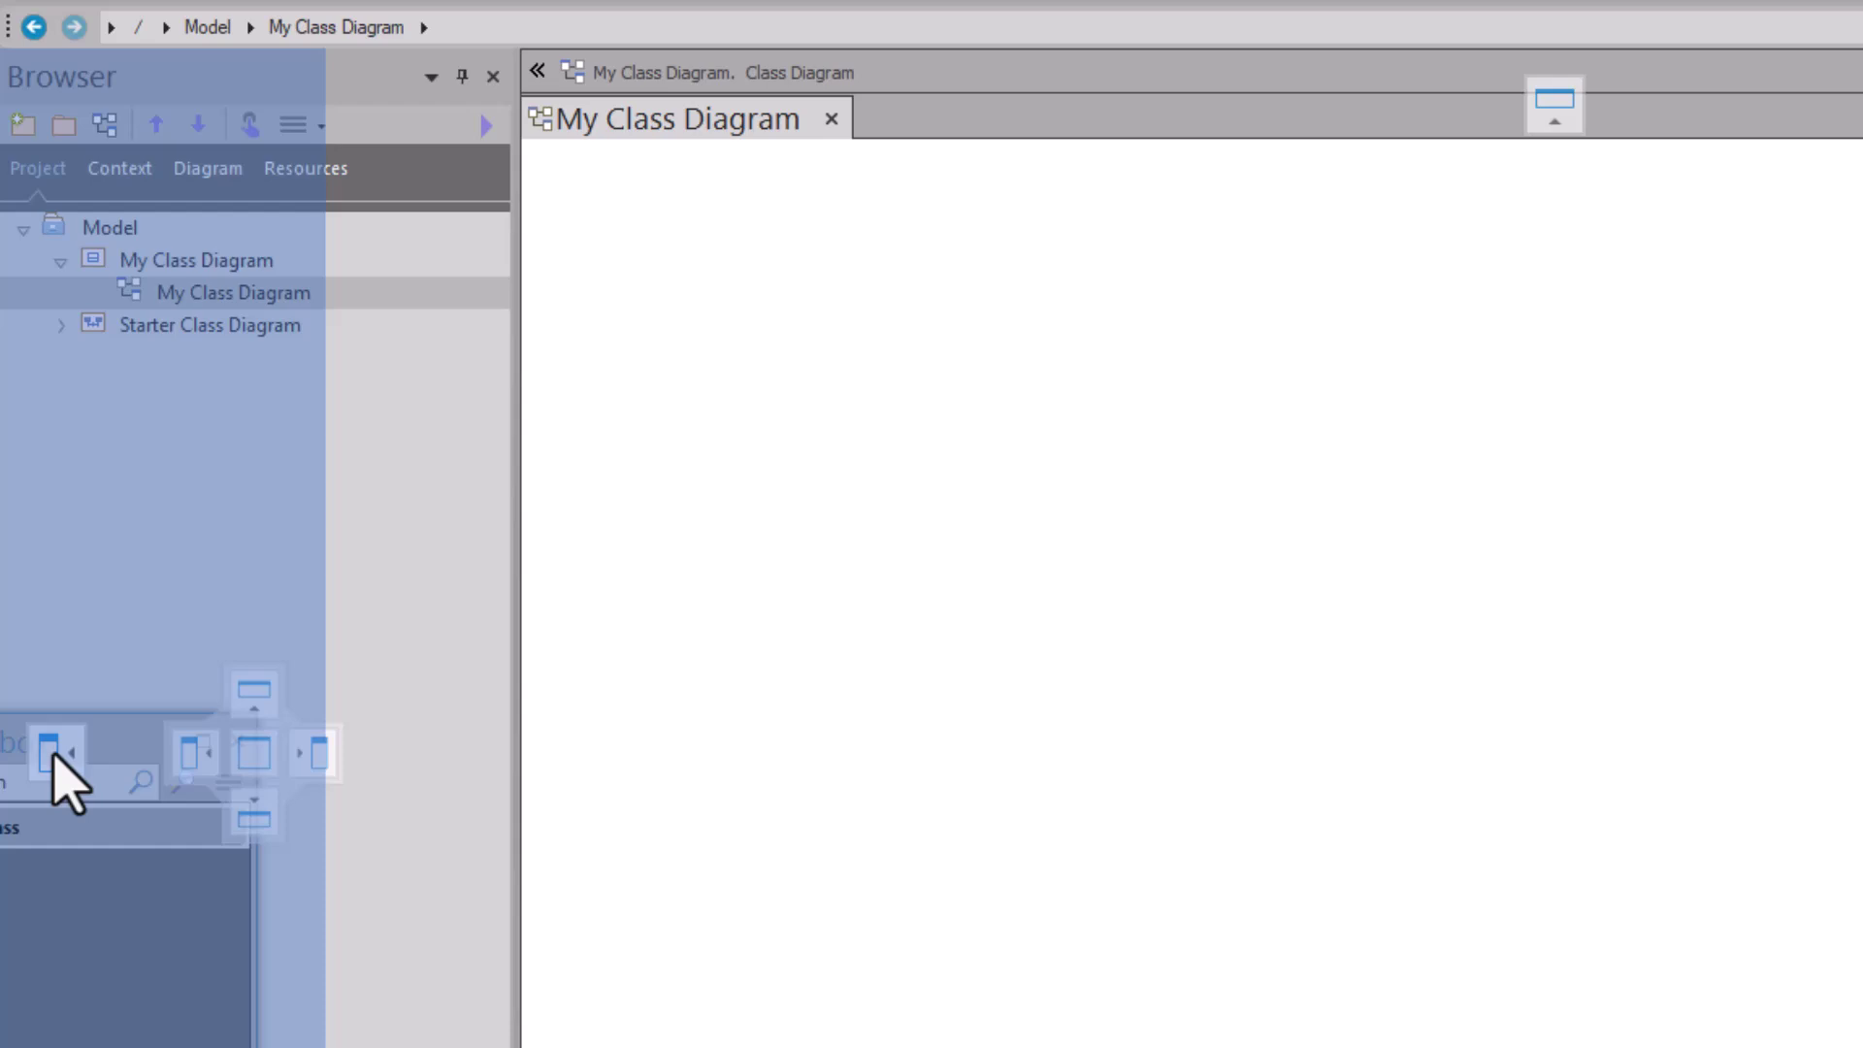
{"action": "left_click_drag", "start_coordinate": [54, 754], "coordinate": [50, 753]}
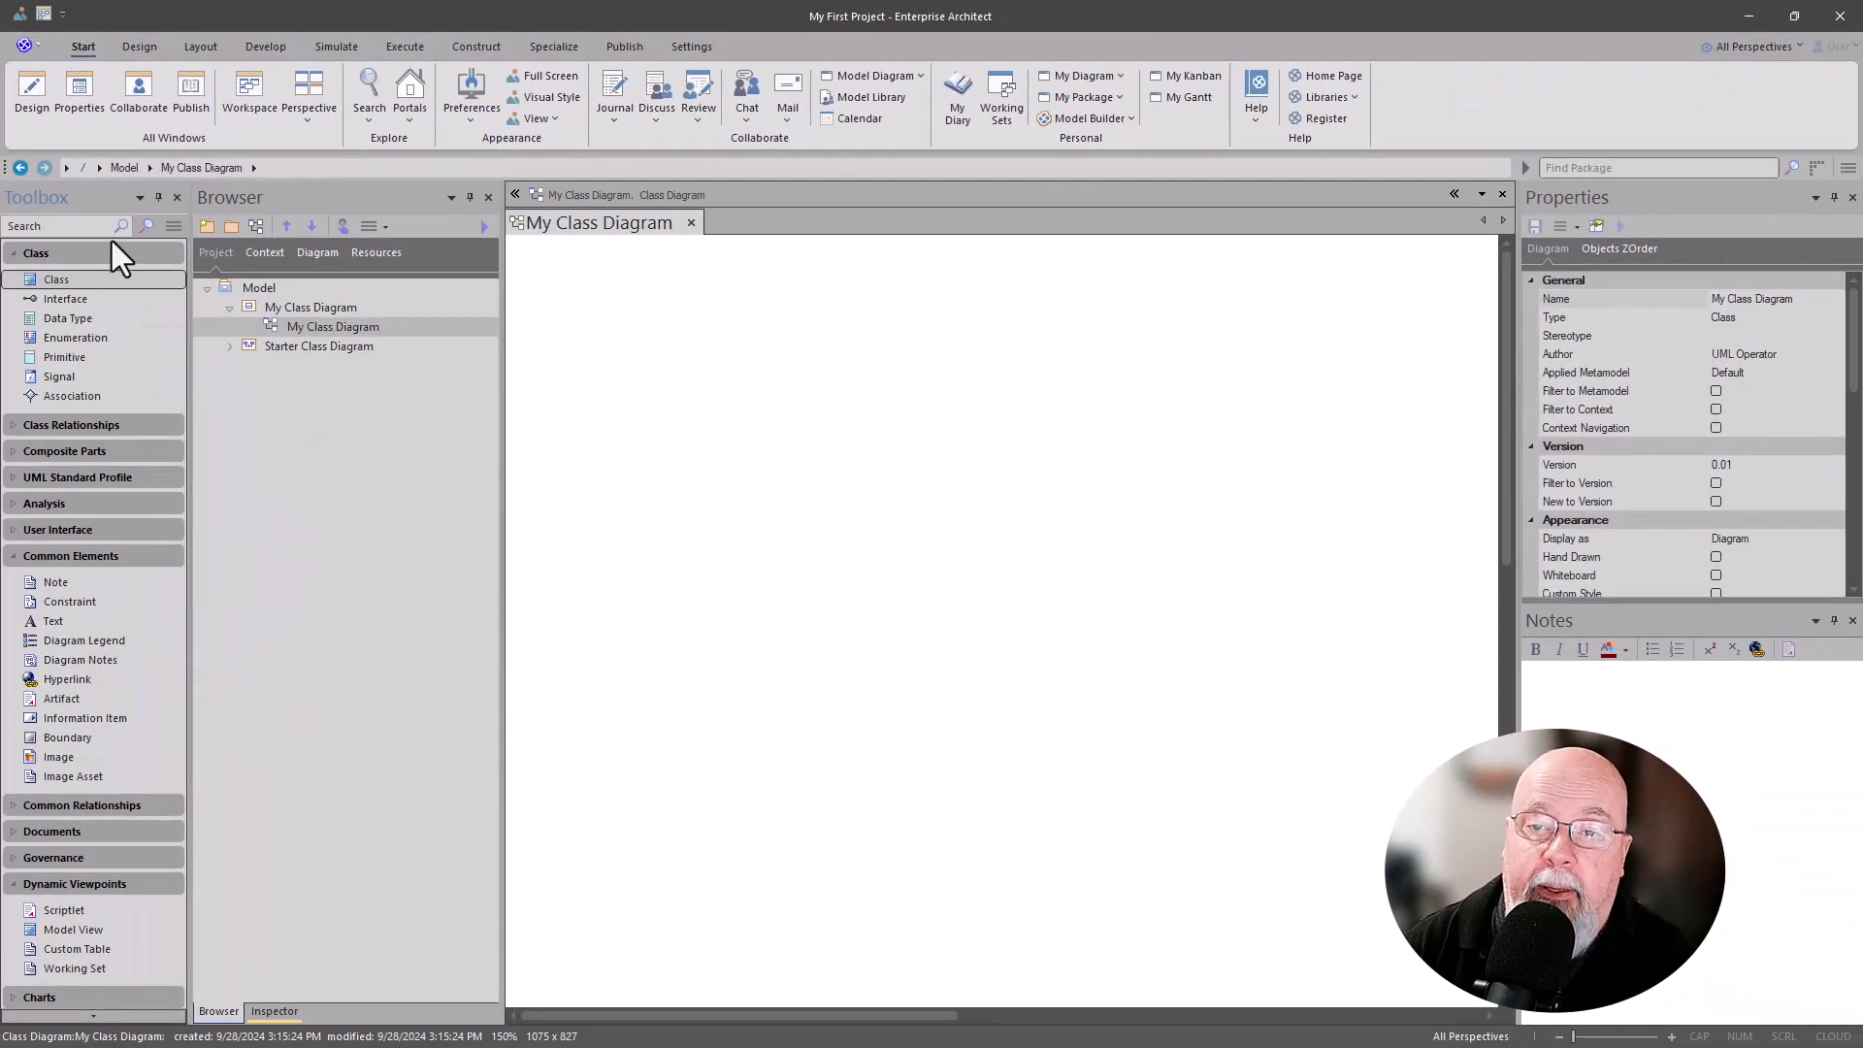
Step: Place a new Class element on My Class Diagram, keeping the default name Class1, and select it in the project tree
{"action": "mouse_move", "coordinate": [58, 247]}
{"action": "left_mouse_down"}
{"action": "mouse_move", "coordinate": [338, 461]}
{"action": "mouse_move", "coordinate": [137, 268]}
{"action": "mouse_move", "coordinate": [74, 277]}
{"action": "left_mouse_up"}
{"action": "left_click", "coordinate": [50, 282]}
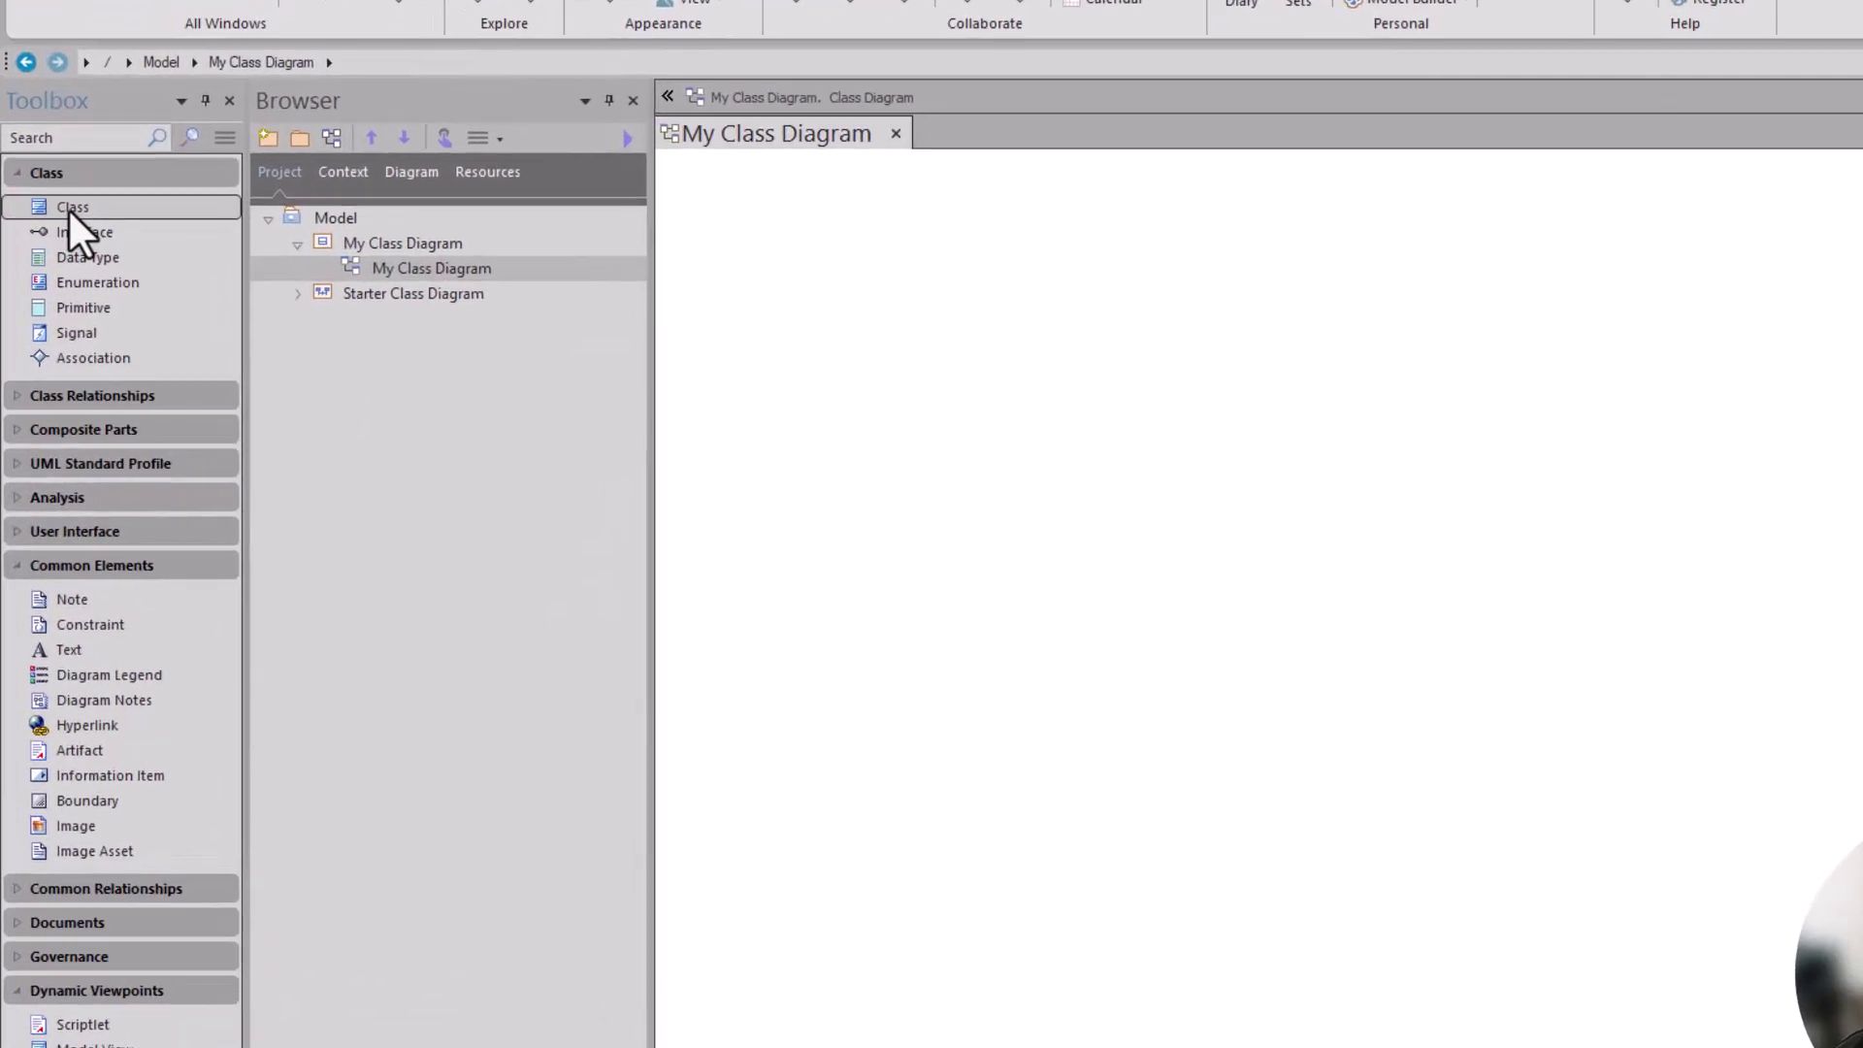
{"action": "left_click_drag", "start_coordinate": [50, 282], "coordinate": [454, 309]}
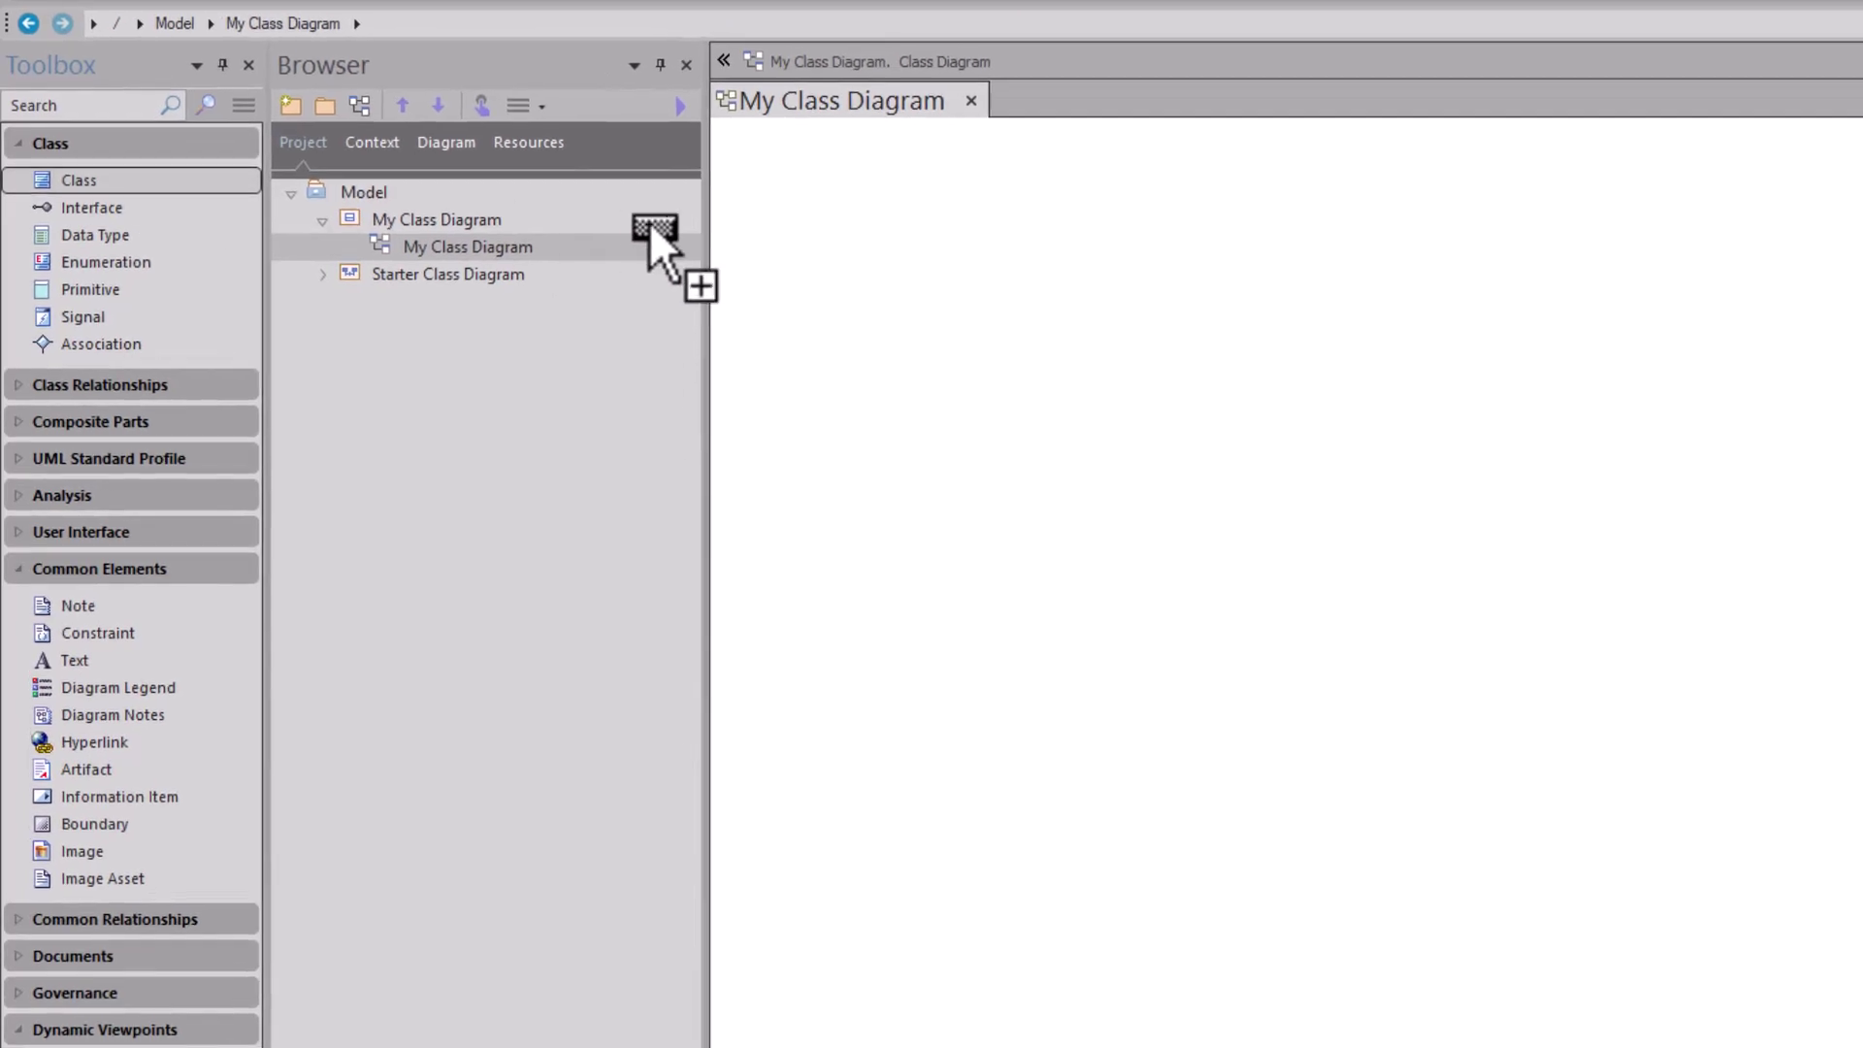
{"action": "left_click_drag", "start_coordinate": [899, 236], "coordinate": [899, 237]}
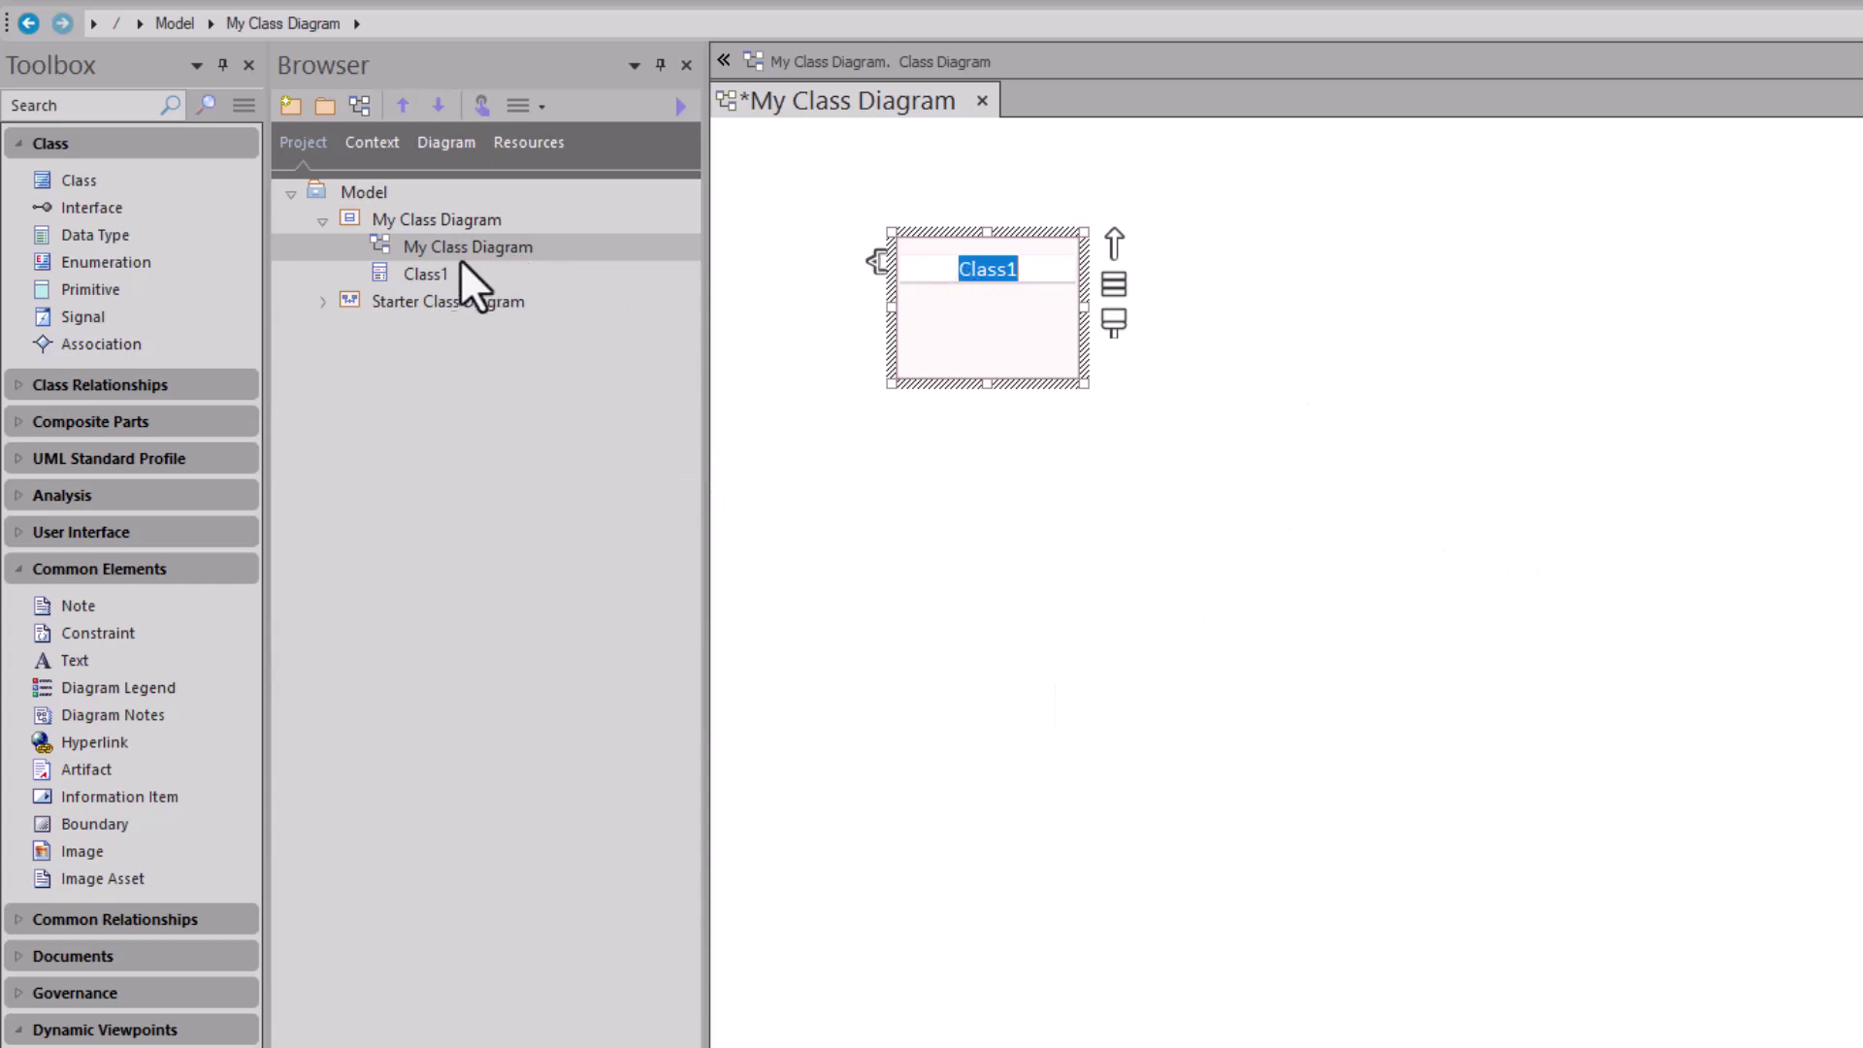
{"action": "left_click", "coordinate": [404, 272]}
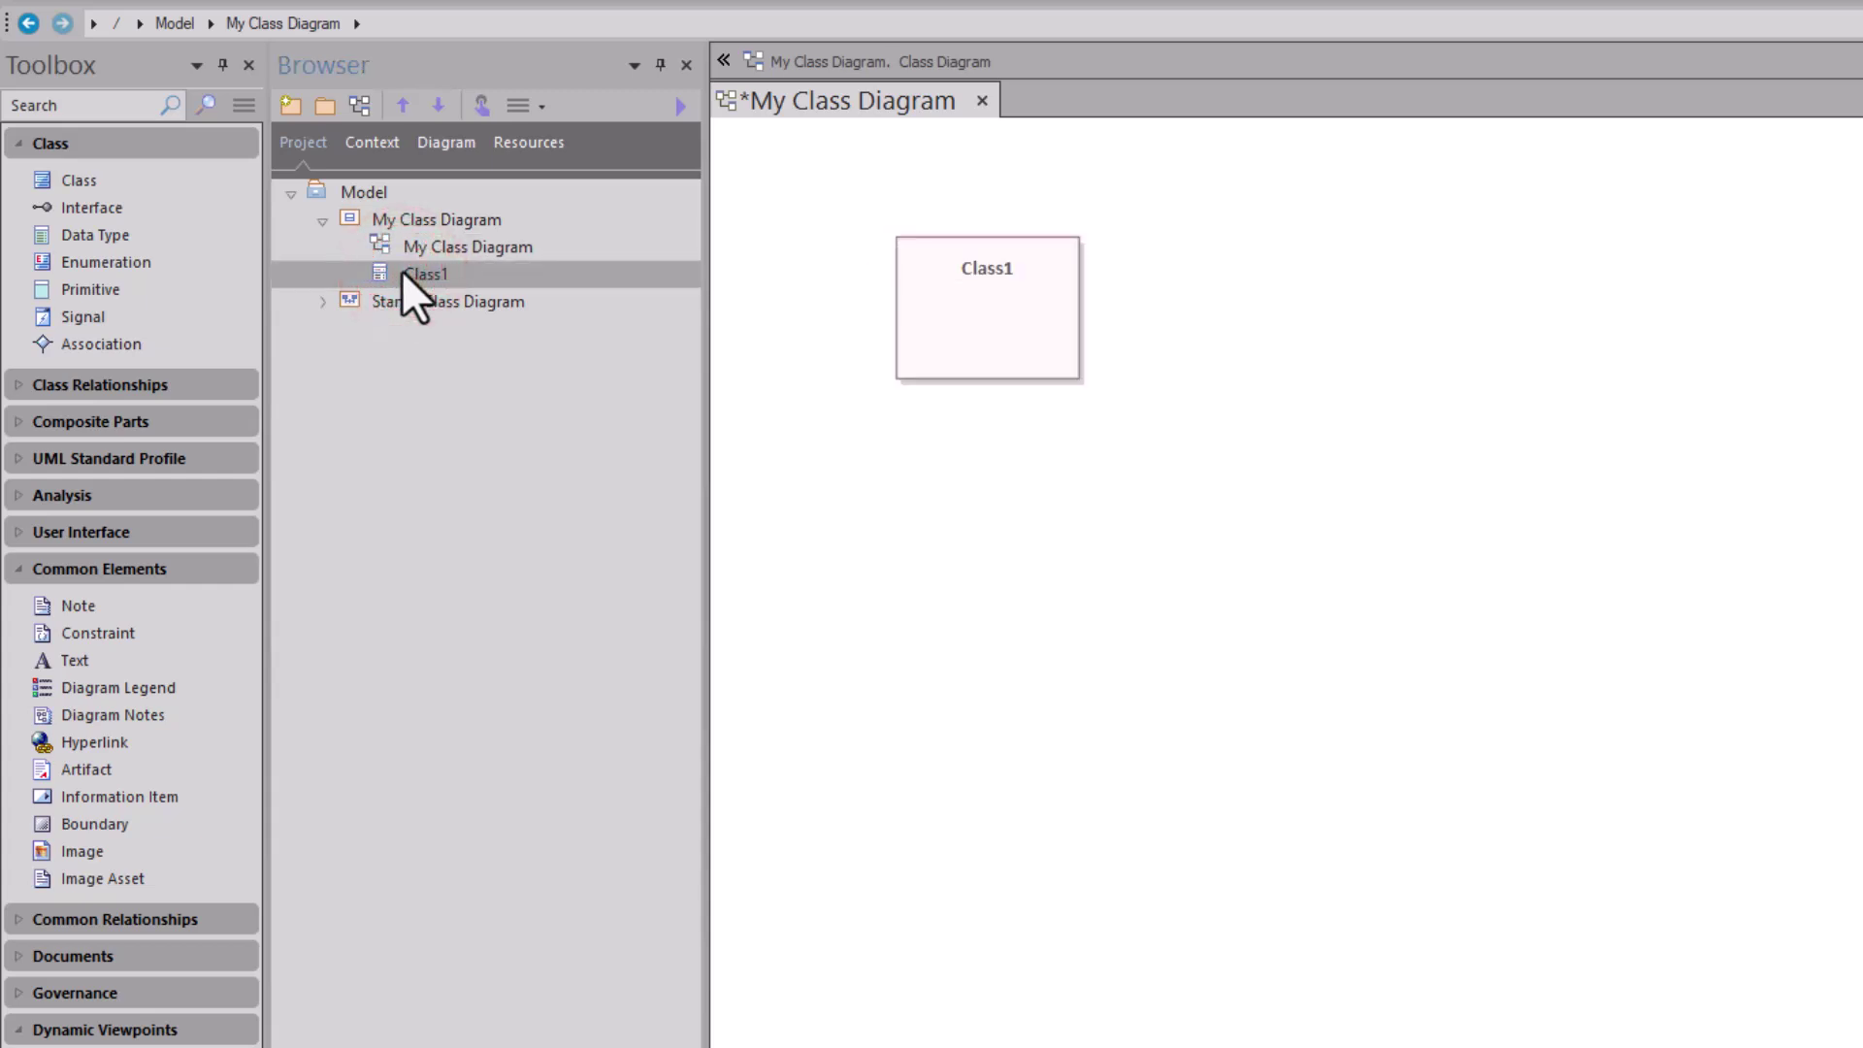
Step: Draw a quick link from Class1 to empty space beside it, creating a second class connected by an Association
{"action": "left_click", "coordinate": [981, 320]}
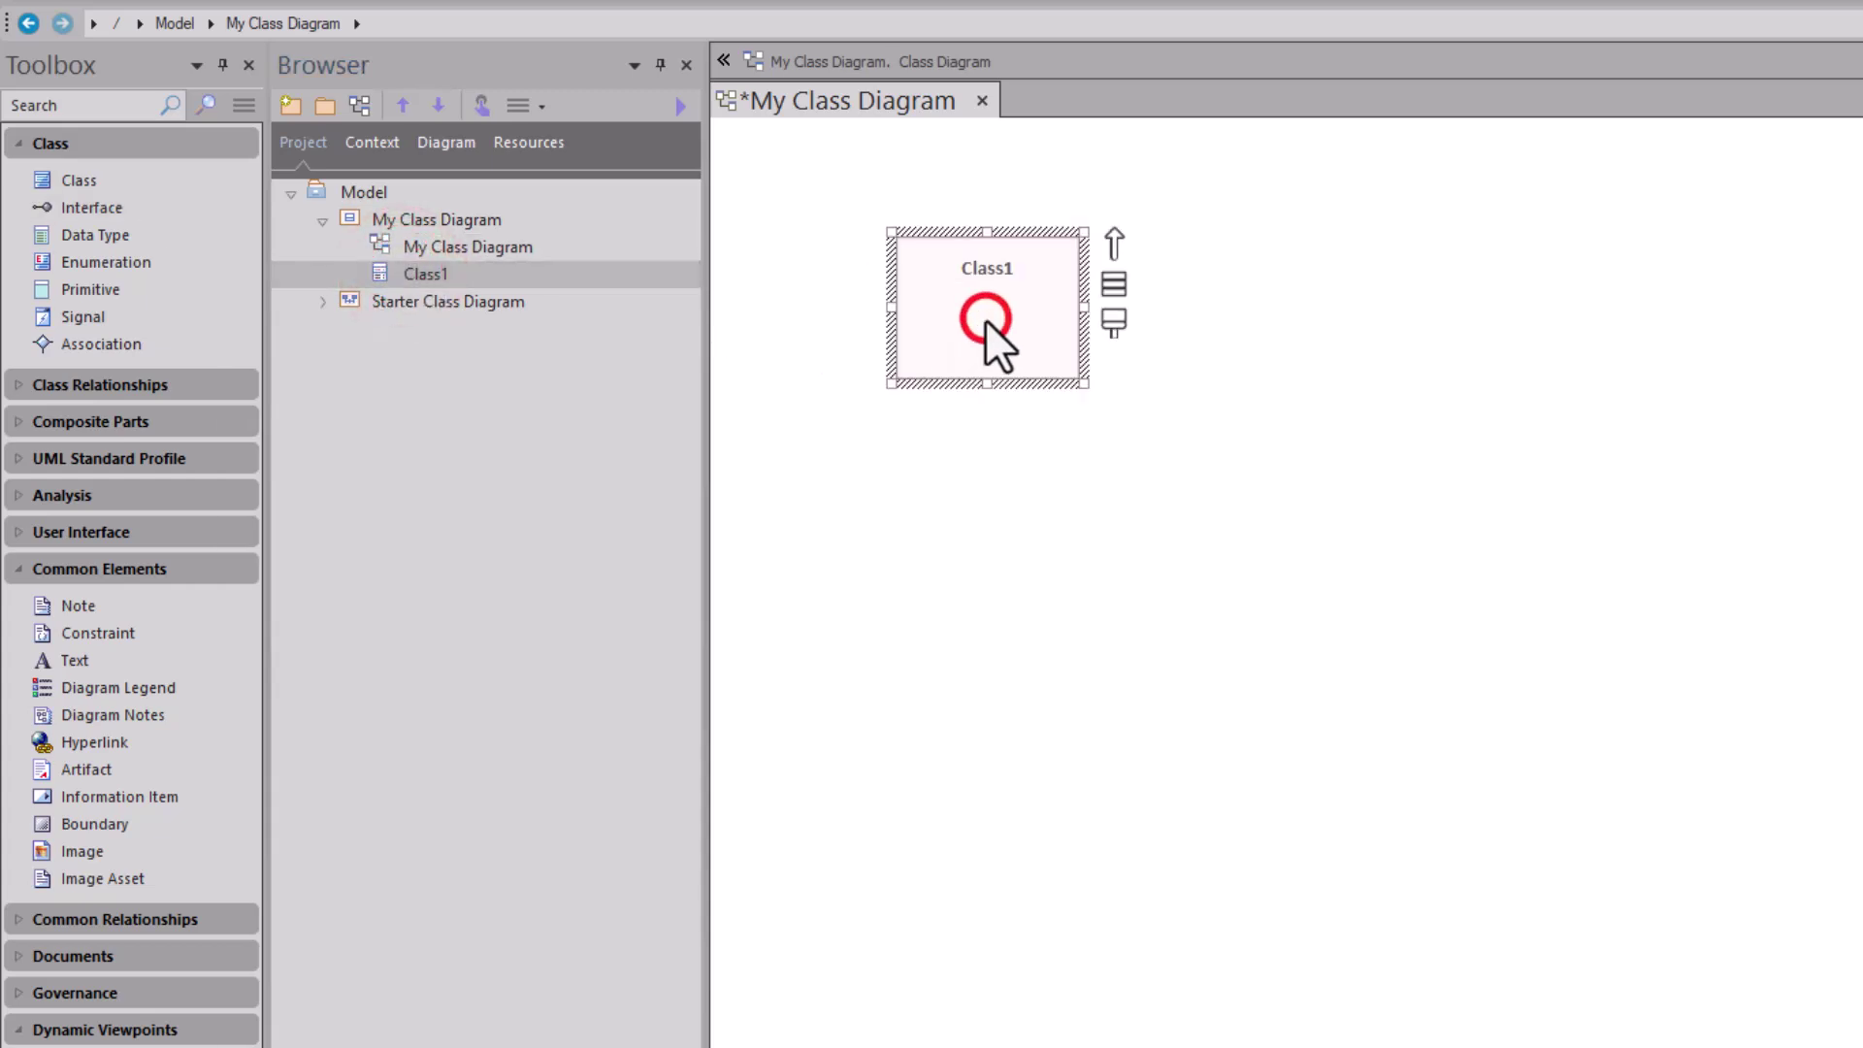
{"action": "left_click", "coordinate": [1110, 239]}
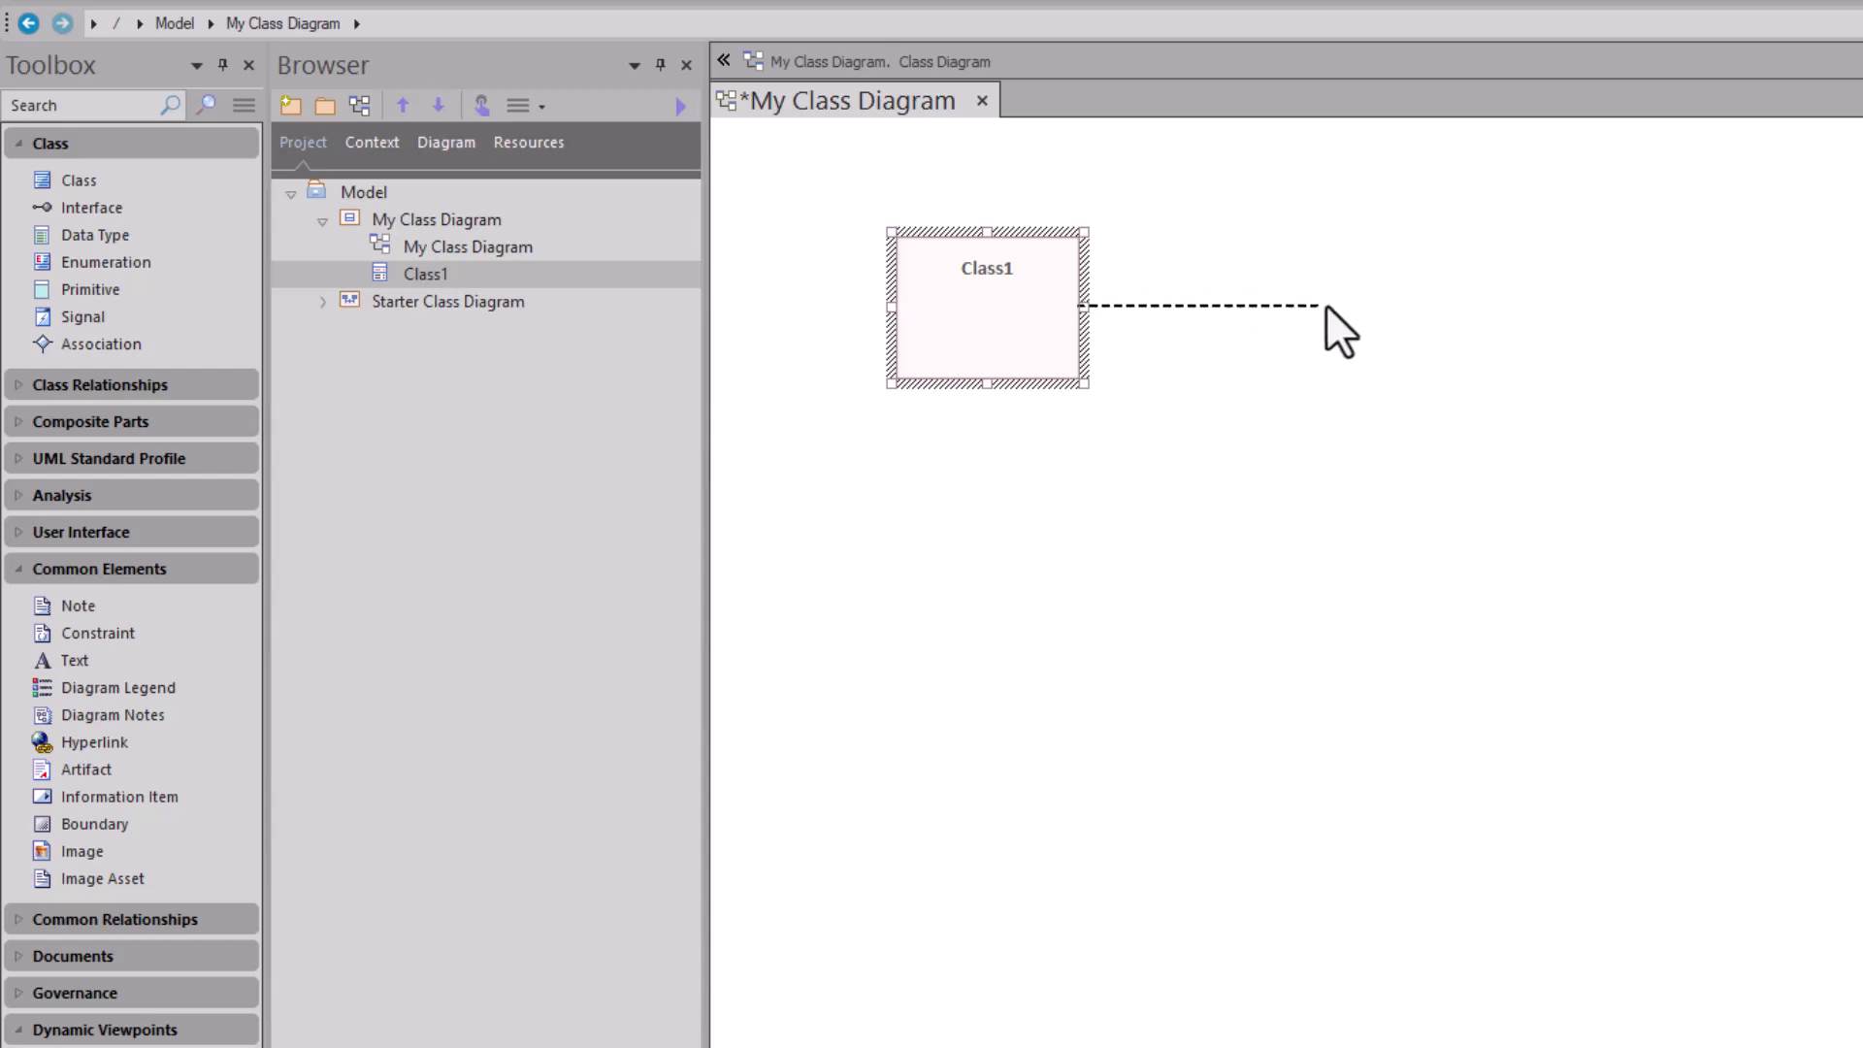
{"action": "left_click_drag", "start_coordinate": [1428, 305], "coordinate": [1429, 304]}
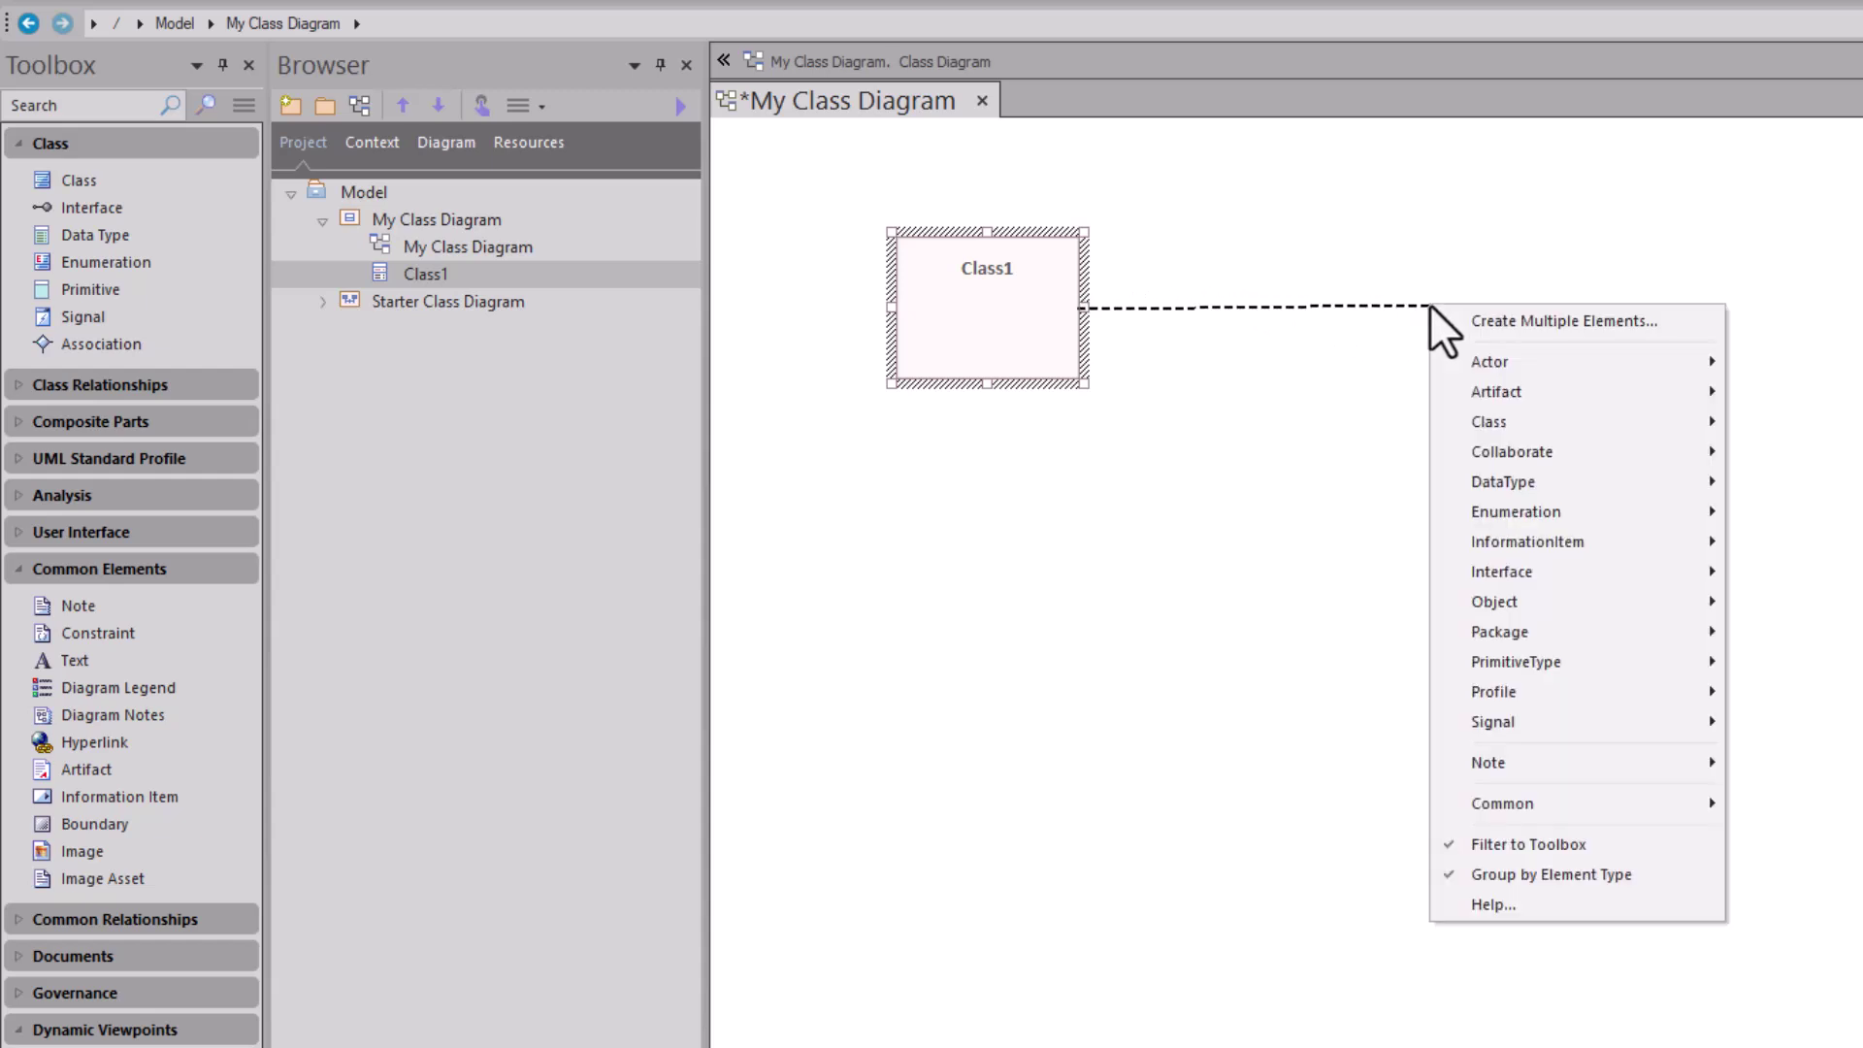
{"action": "mouse_move", "coordinate": [1486, 417]}
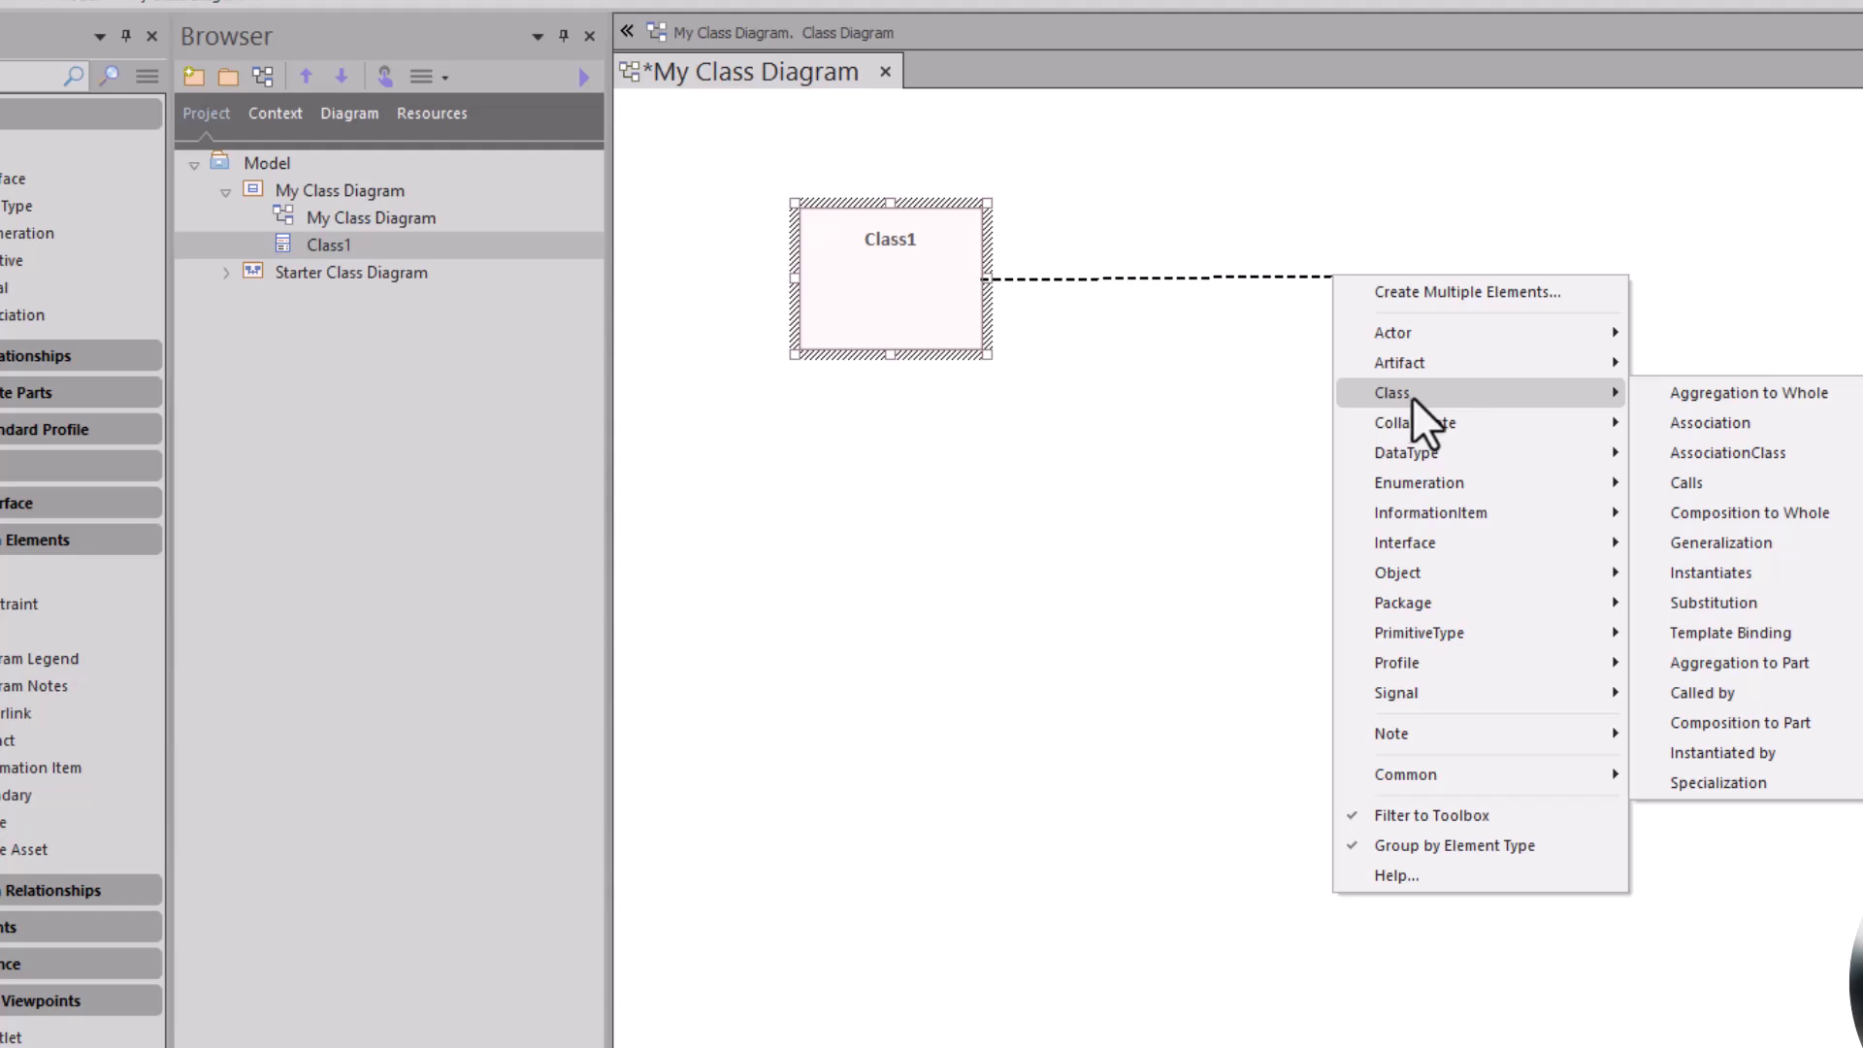
{"action": "left_click", "coordinate": [1710, 428]}
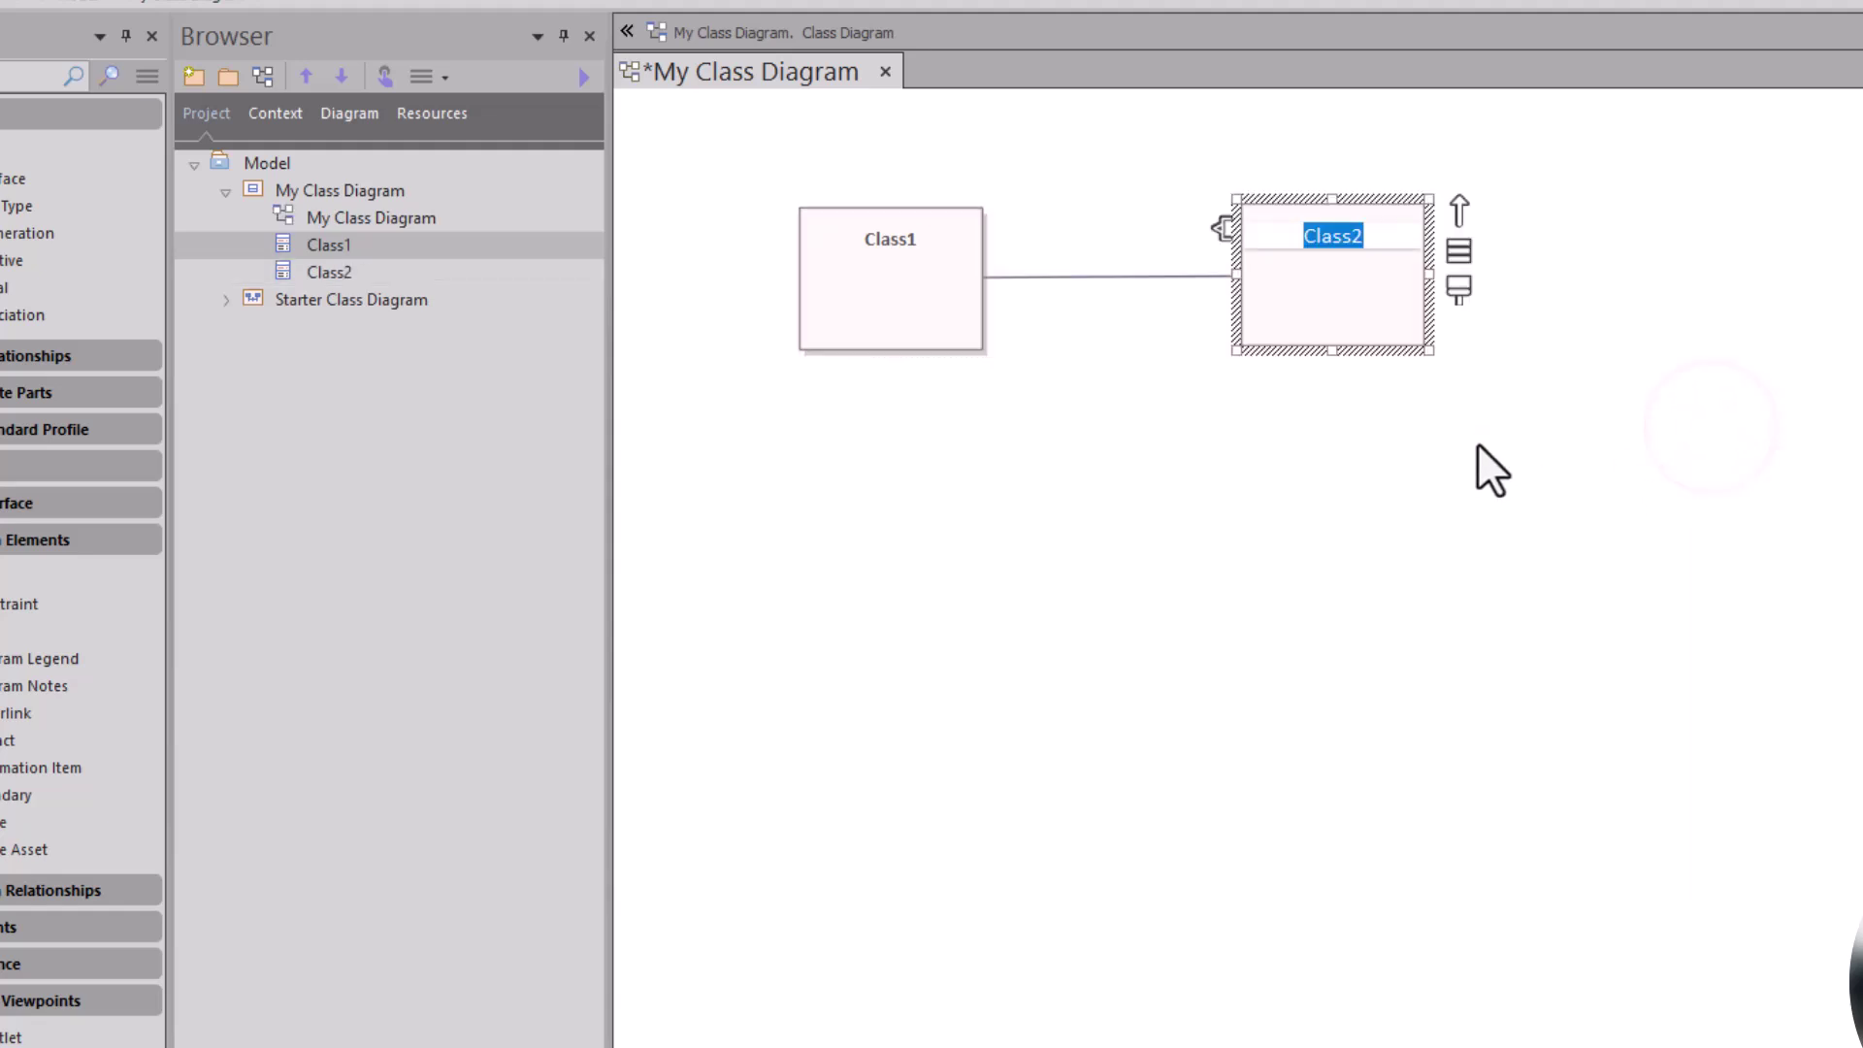
{"action": "left_click", "coordinate": [1476, 443]}
Step: Rename Class1 as Customer directly on the diagram
{"action": "left_click", "coordinate": [1337, 317]}
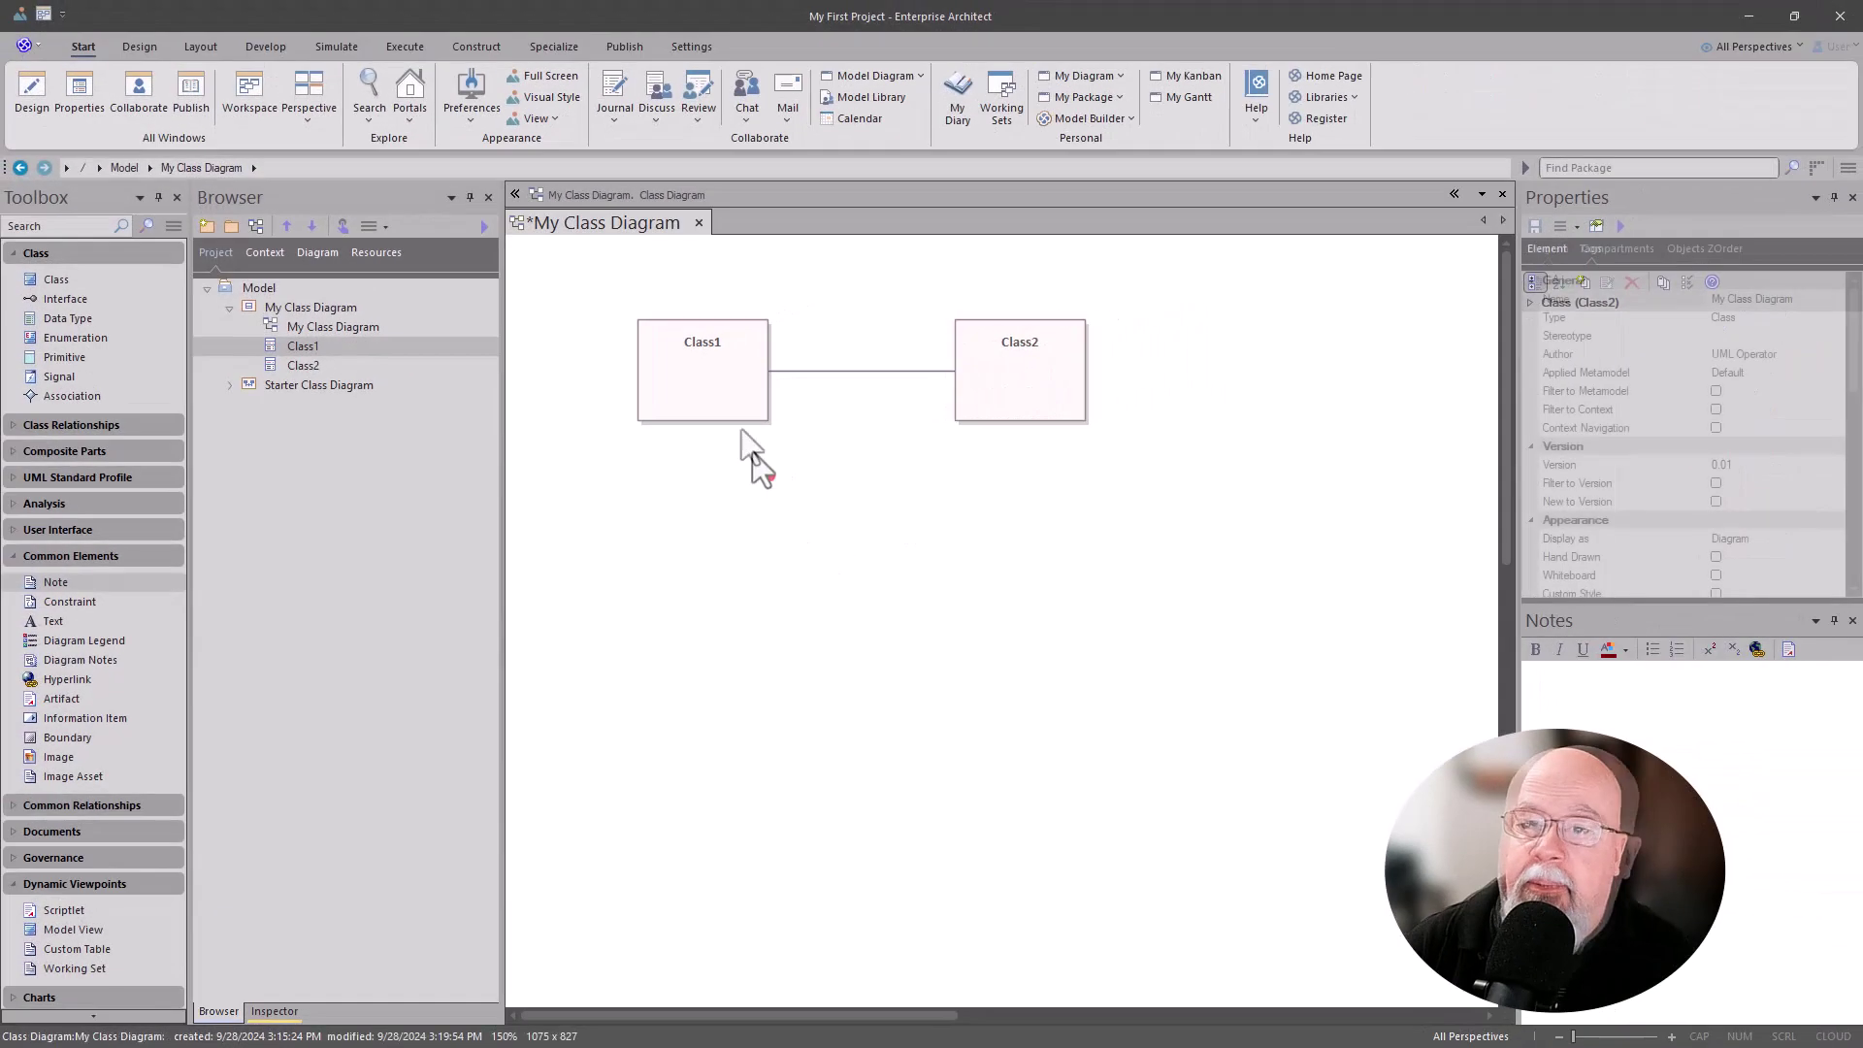
{"action": "left_click", "coordinate": [702, 364]}
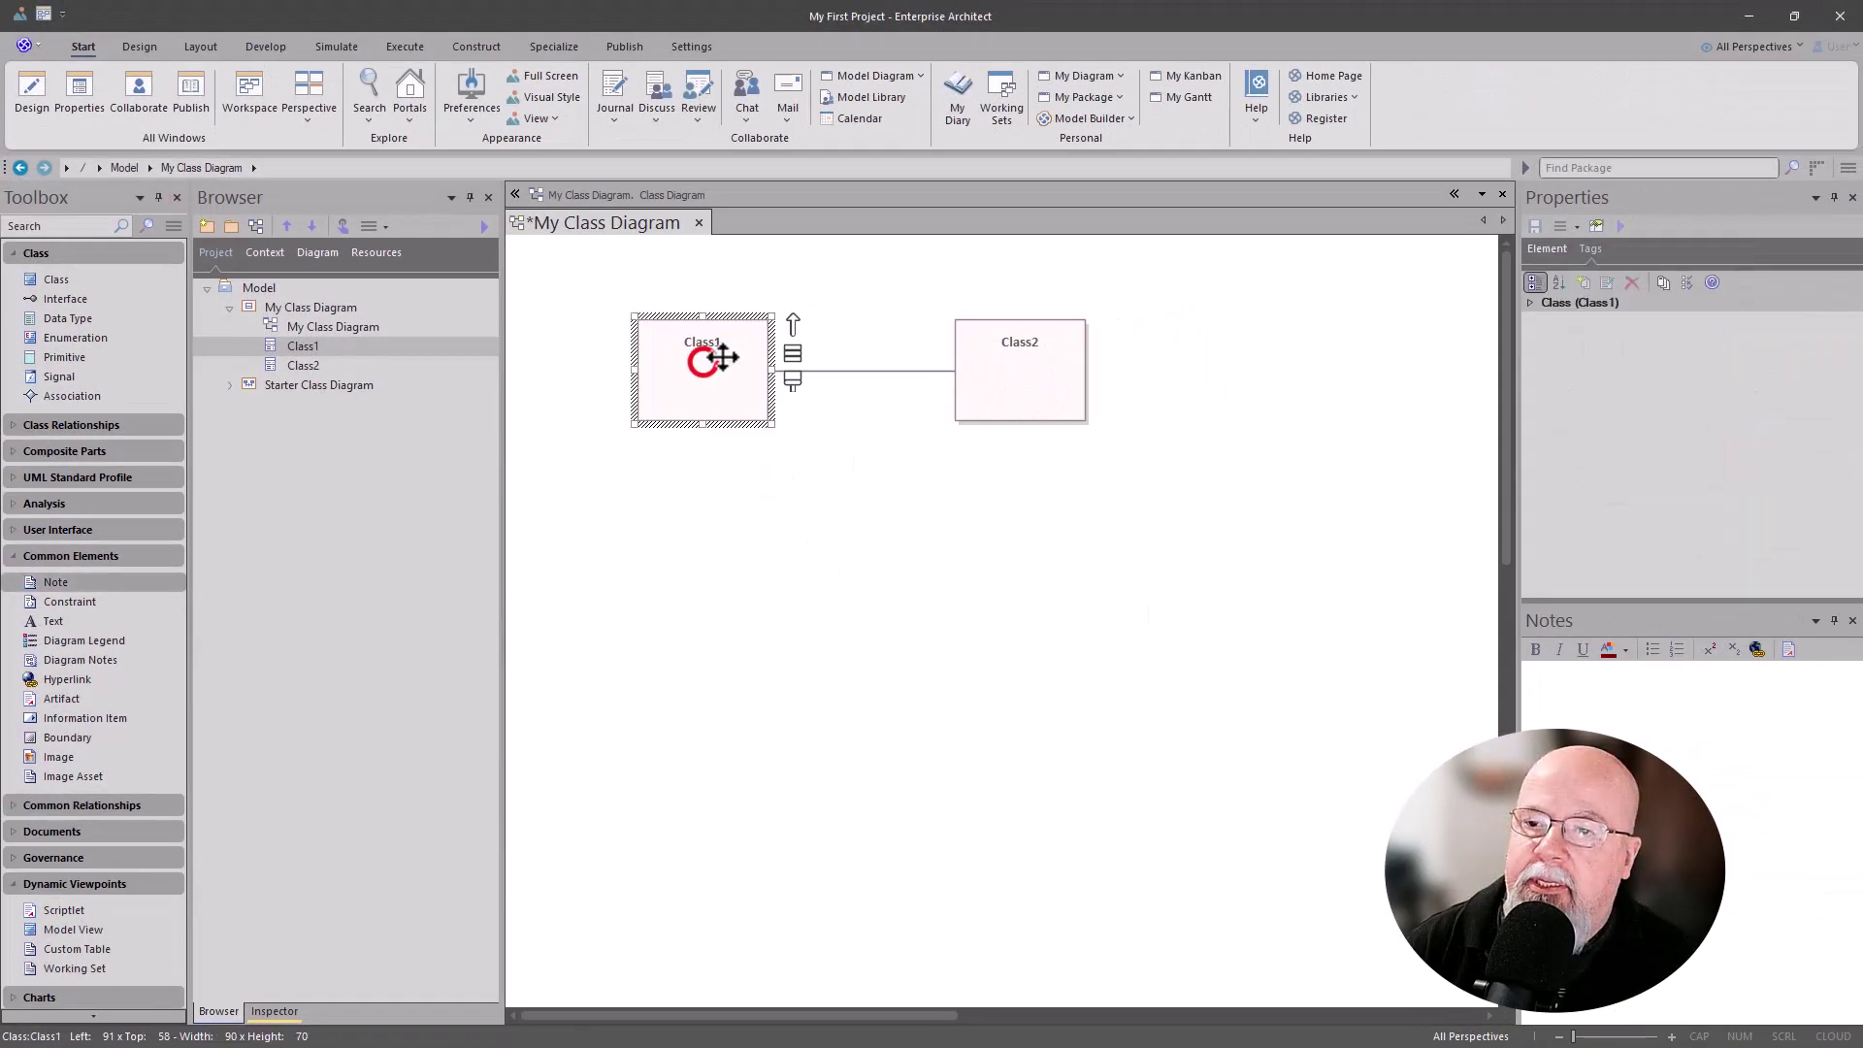
{"action": "left_click", "coordinate": [985, 361]}
{"action": "left_click", "coordinate": [720, 383]}
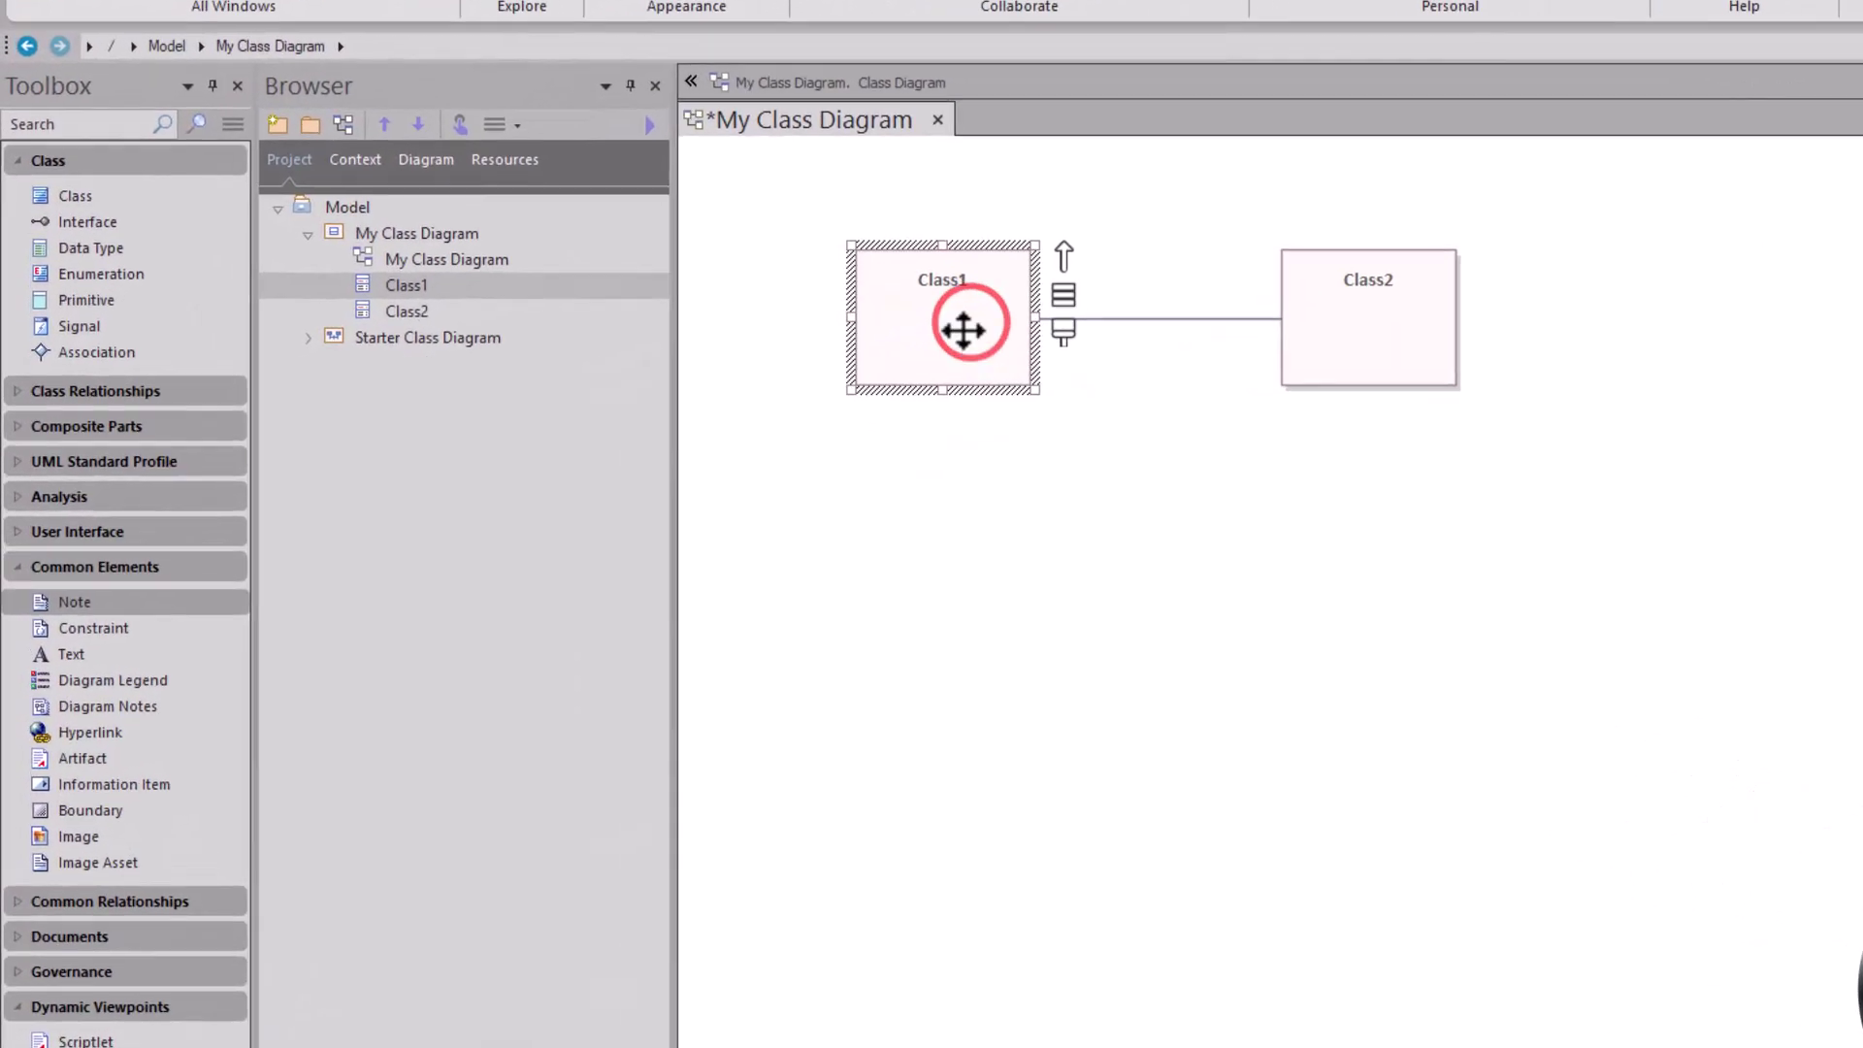
{"action": "key", "text": "F2"}
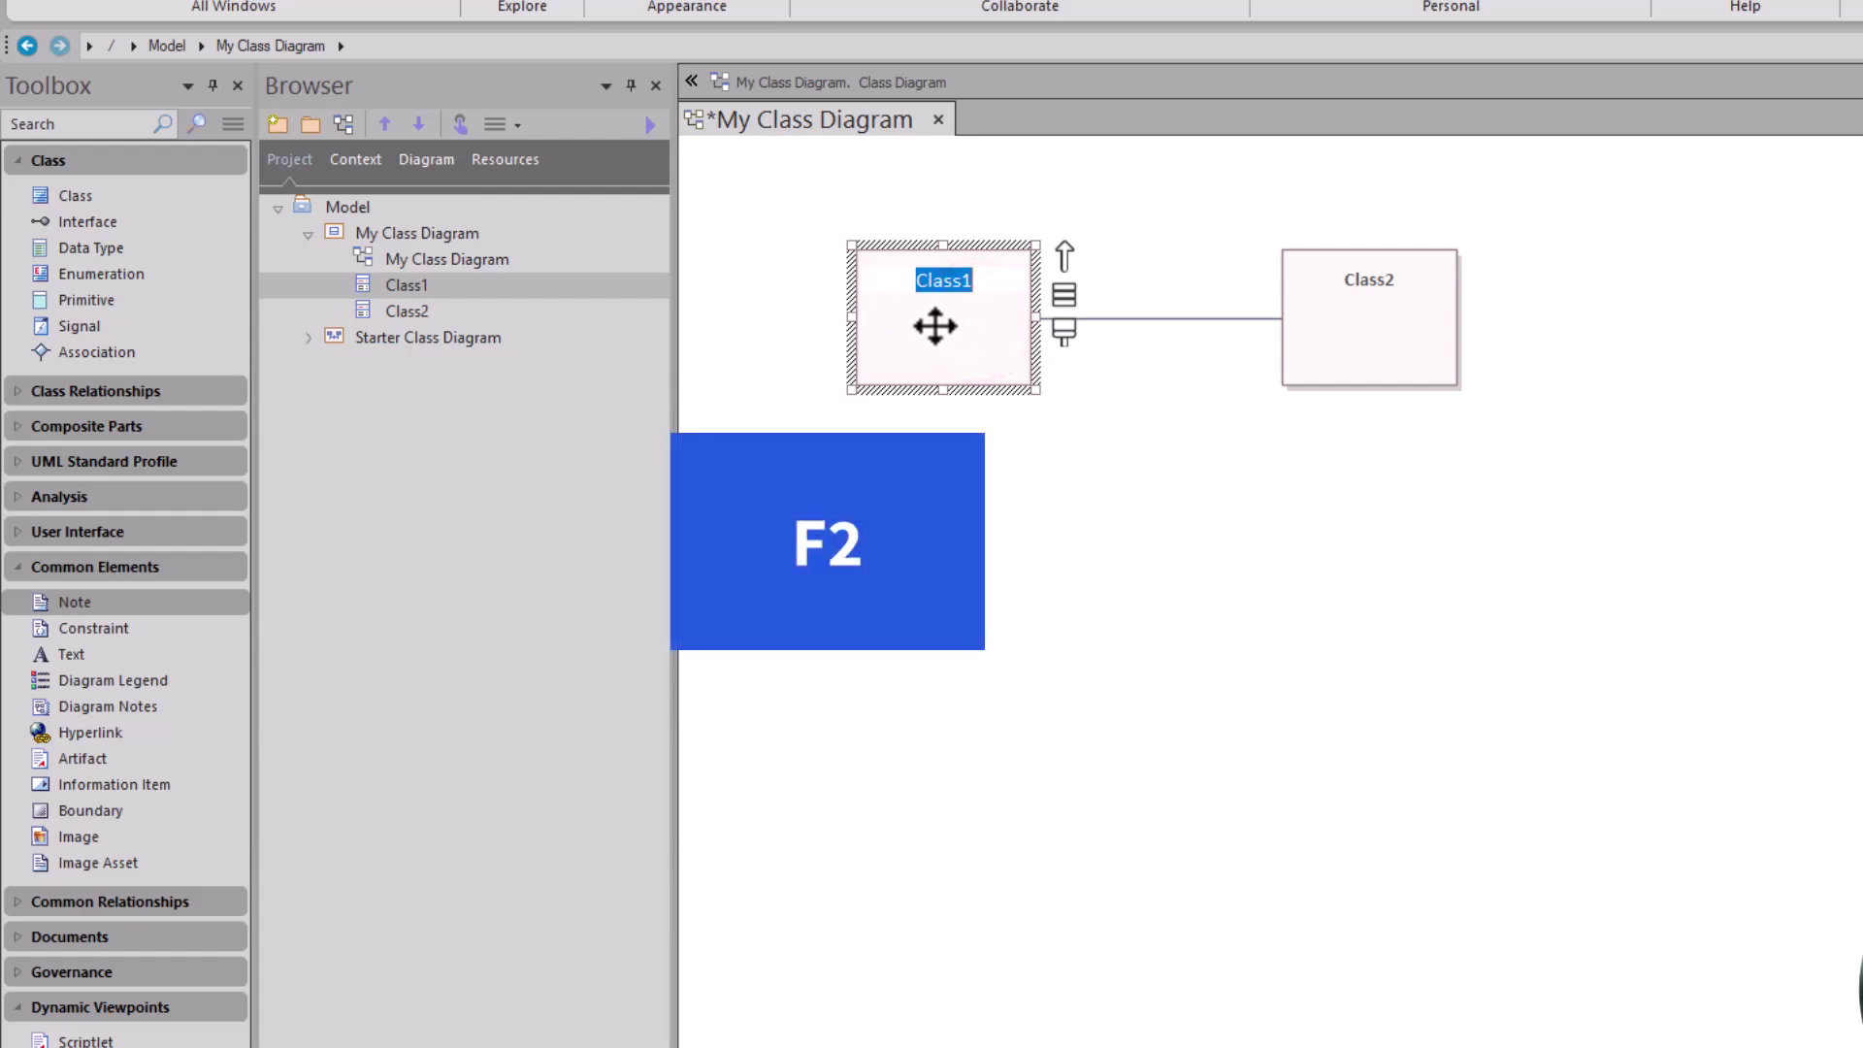
{"action": "type", "text": "Customer"}
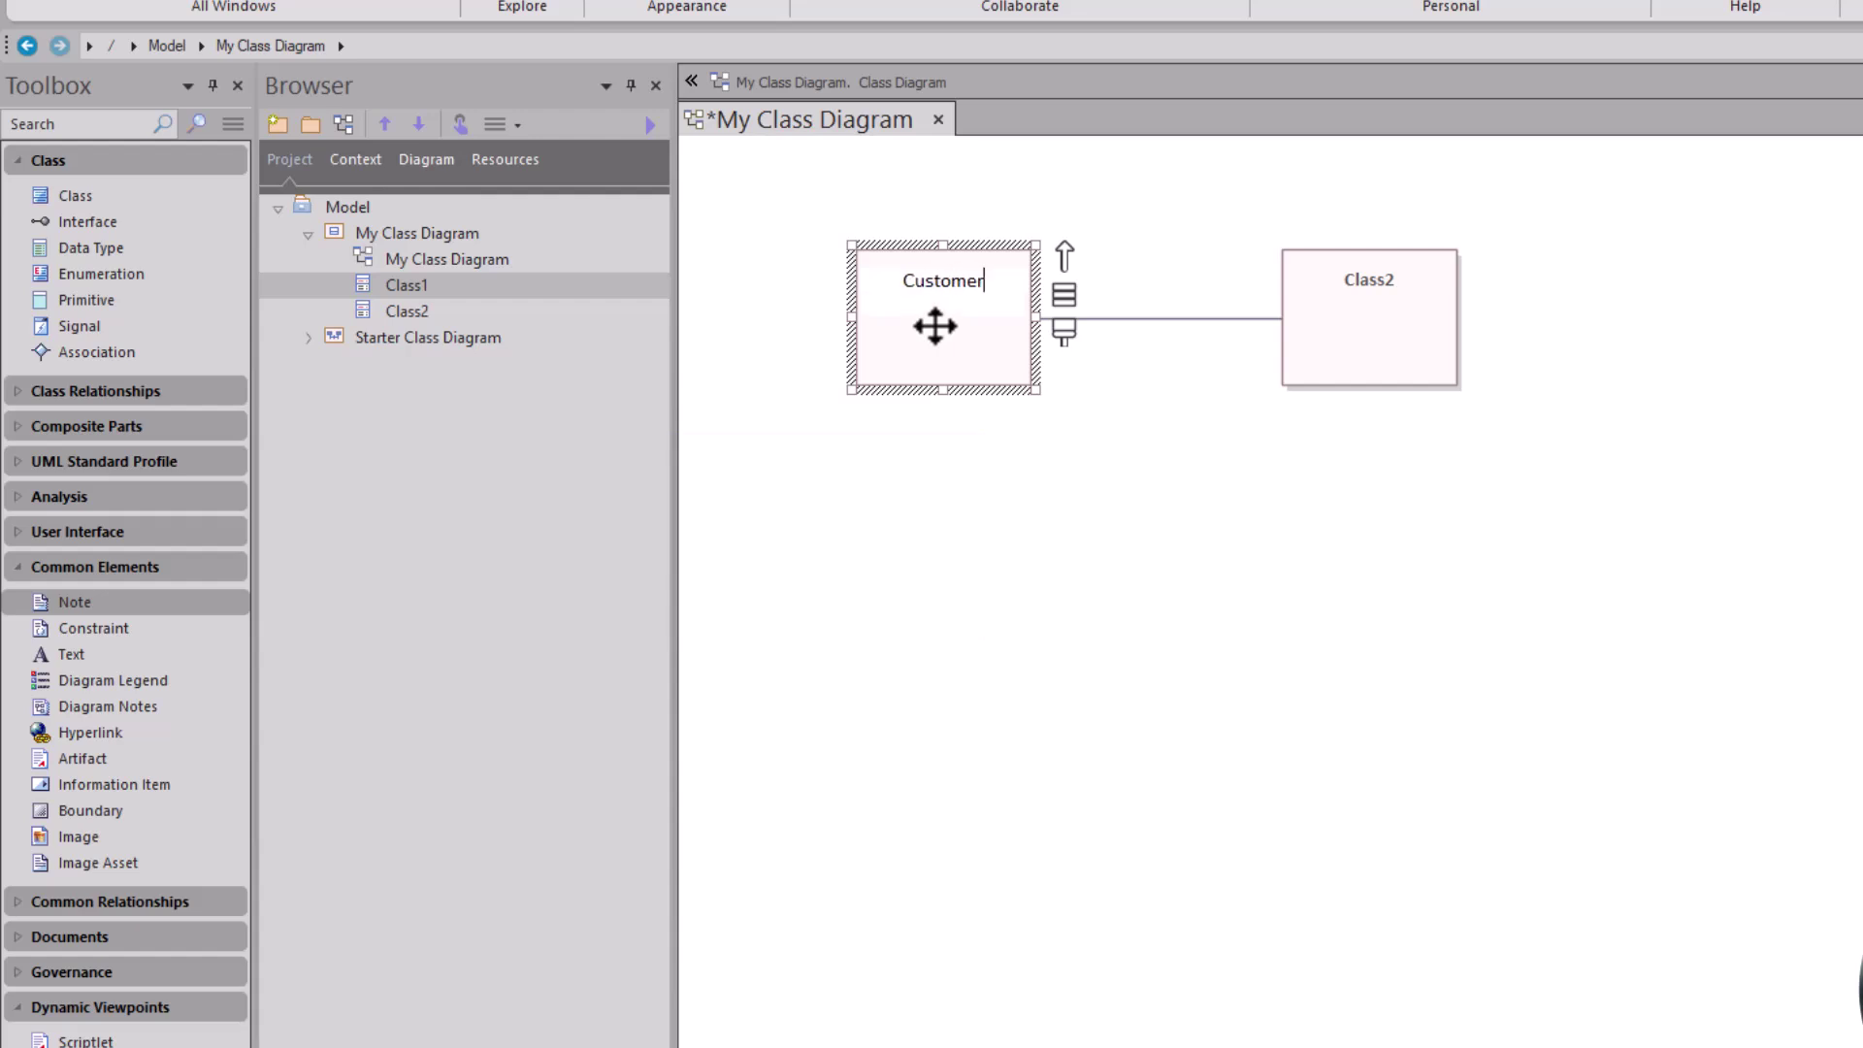
{"action": "key", "text": "Return"}
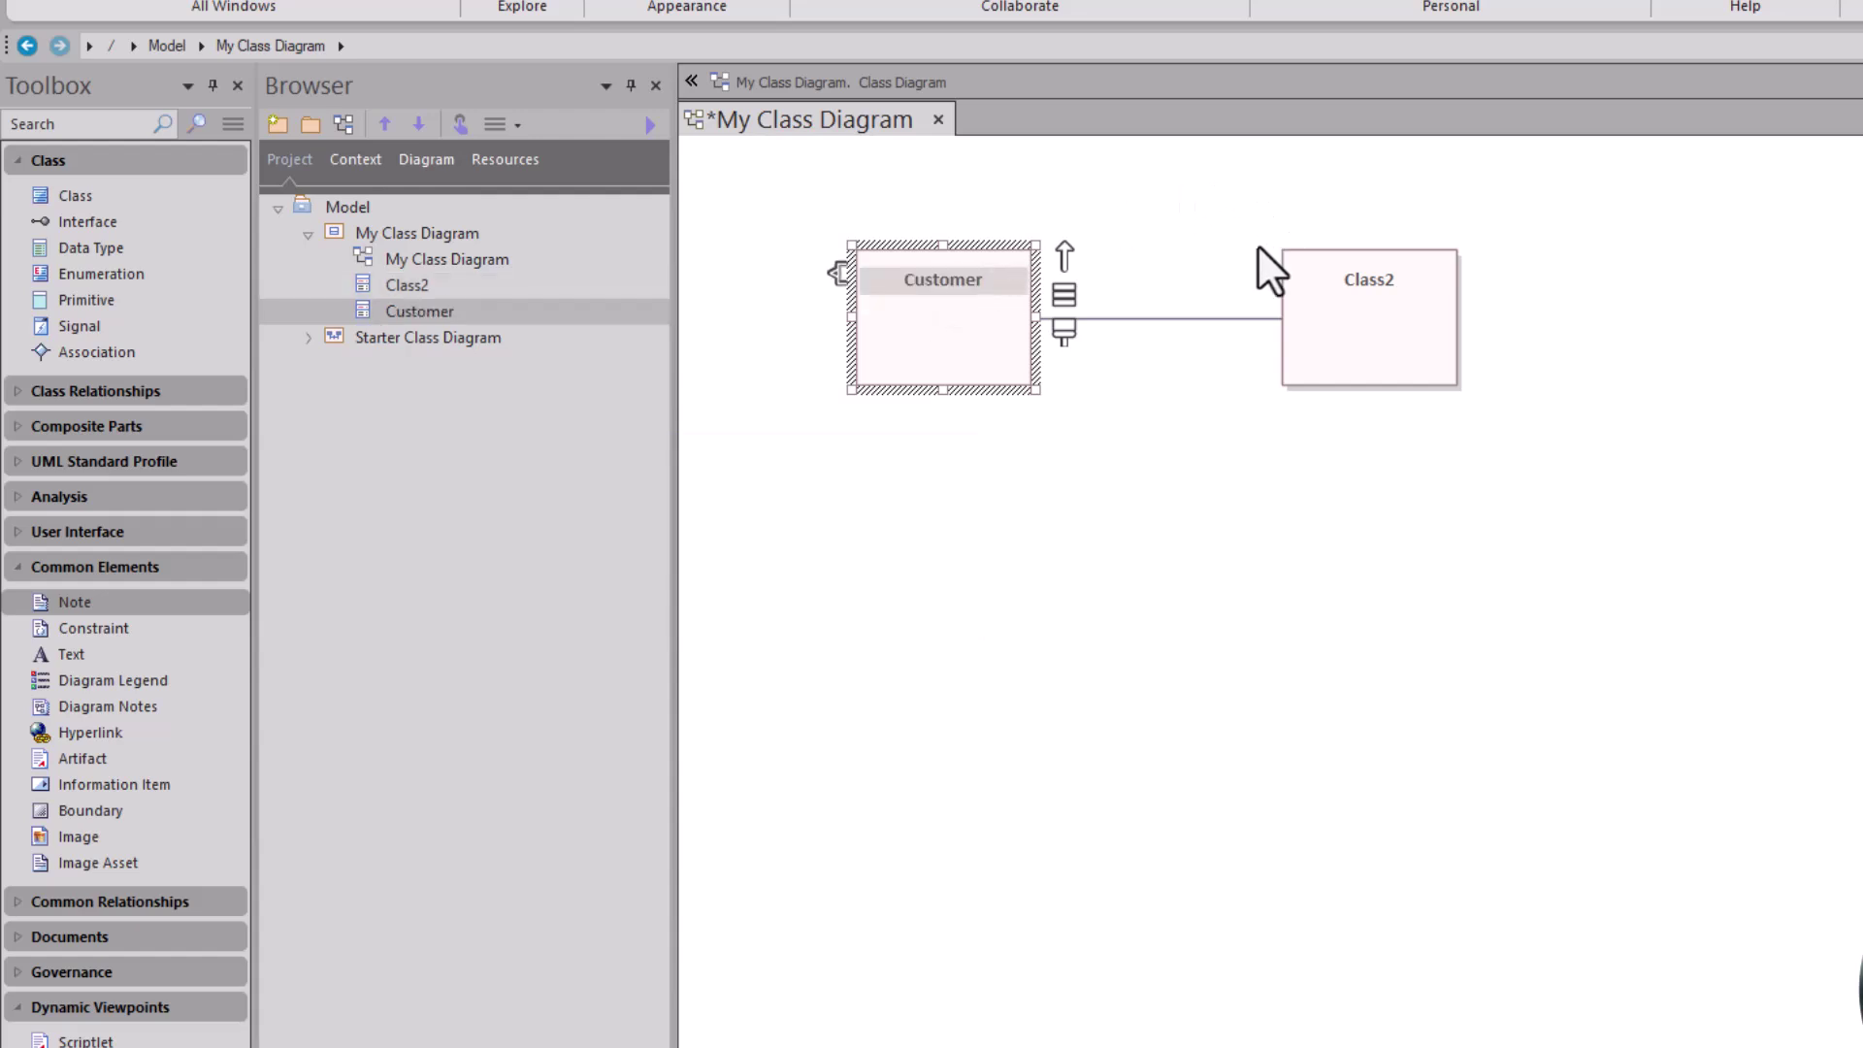
Step: Rename Class2 as Sales through the Name value in its element properties
{"action": "left_click", "coordinate": [1383, 345]}
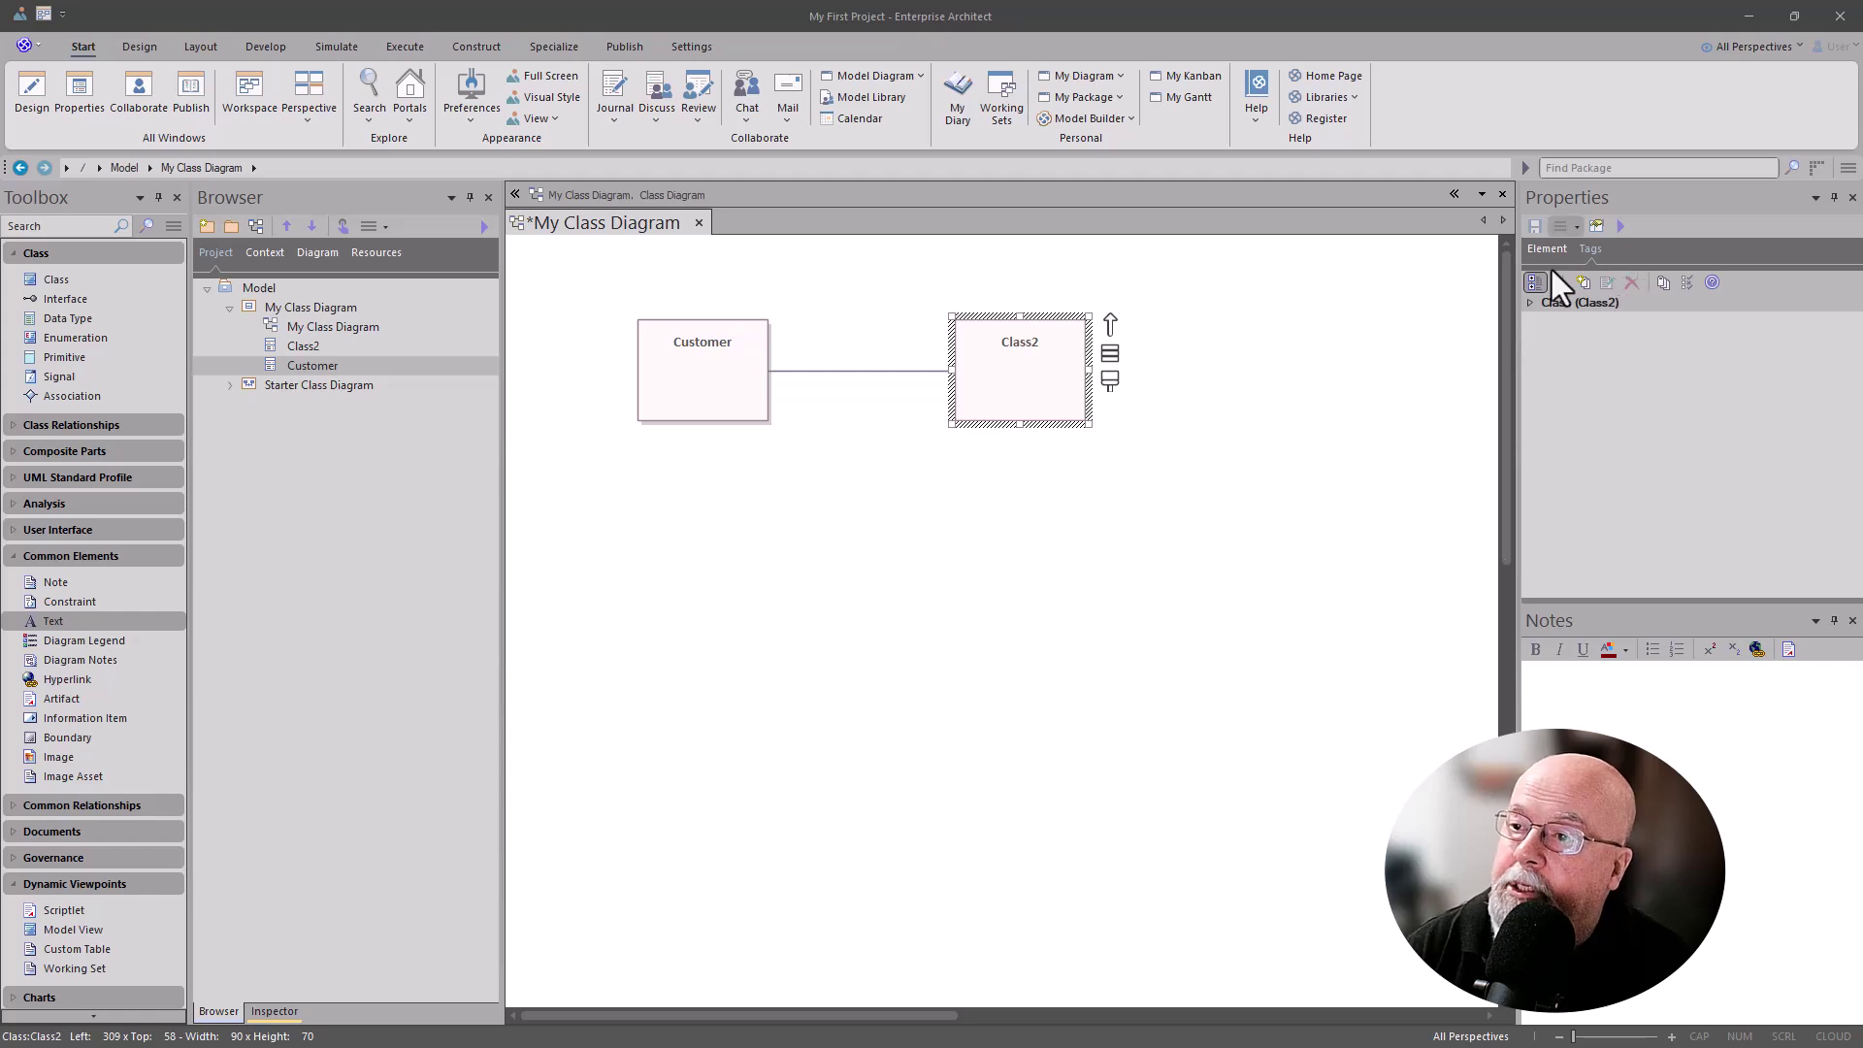
{"action": "left_click", "coordinate": [992, 390]}
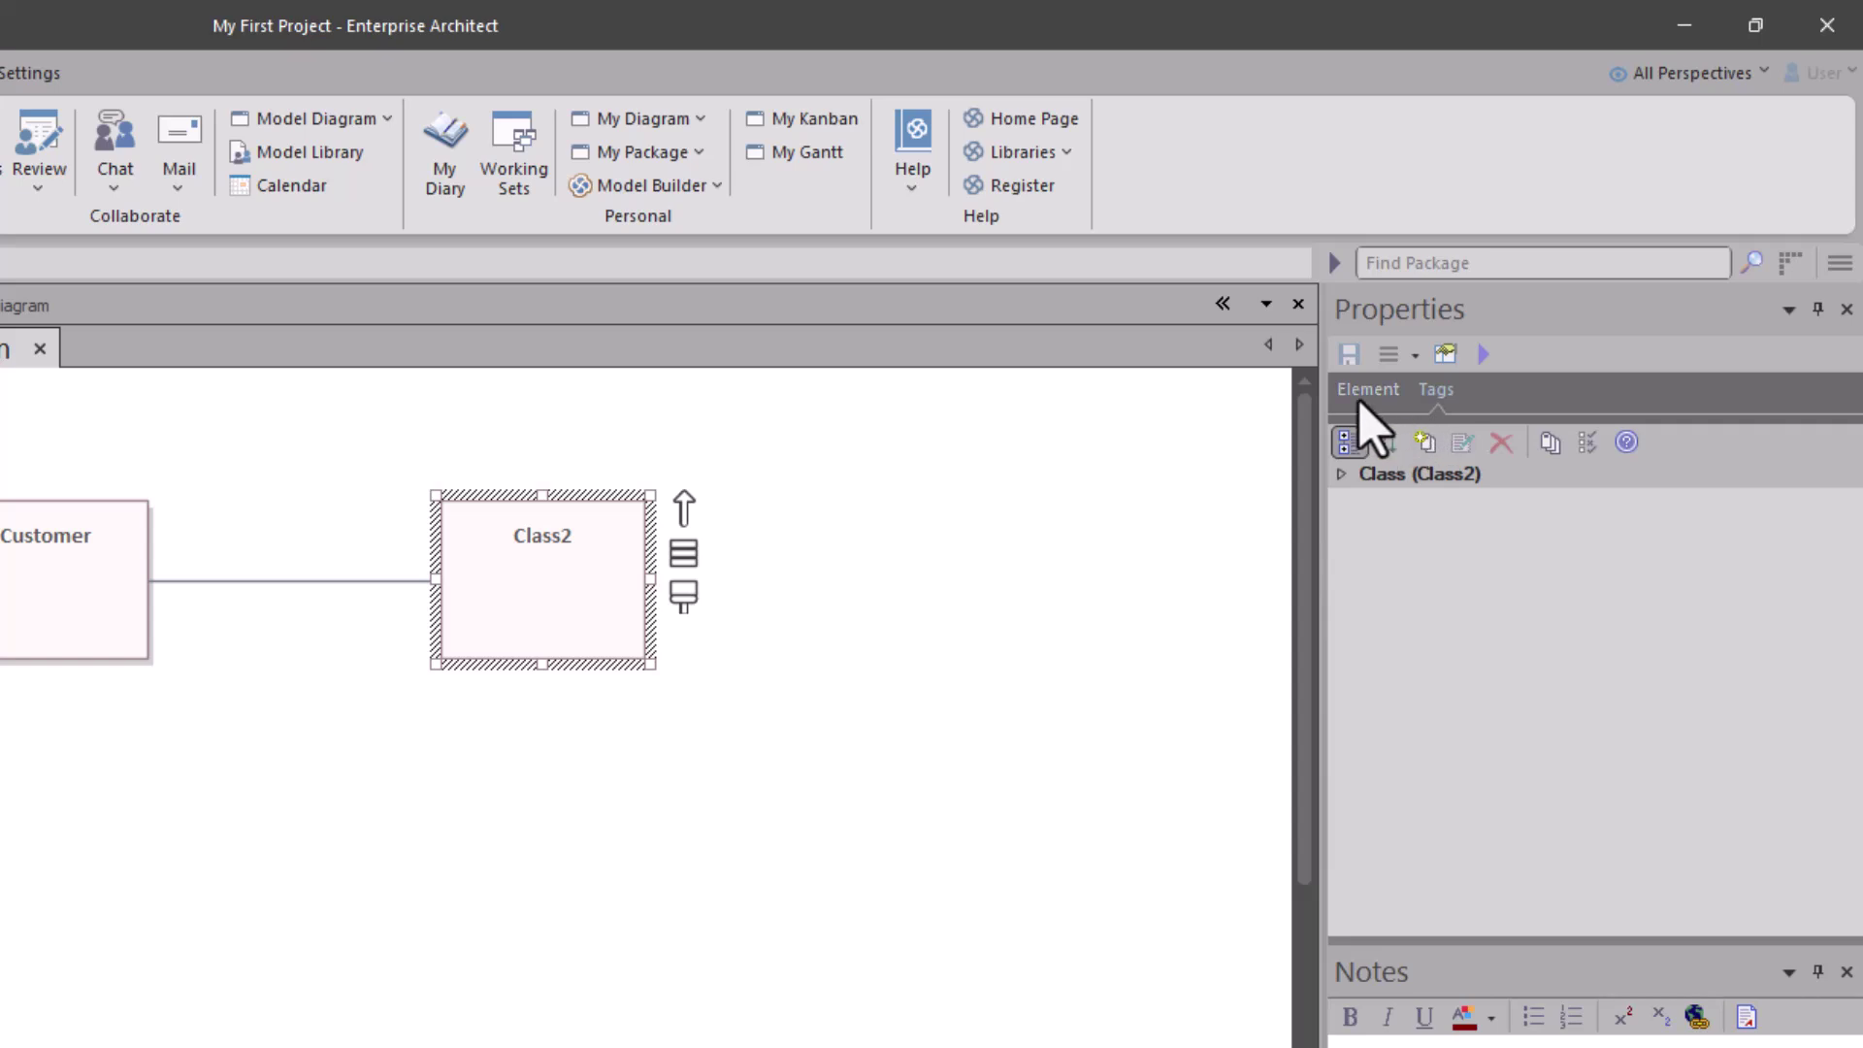
{"action": "left_click", "coordinate": [1415, 338]}
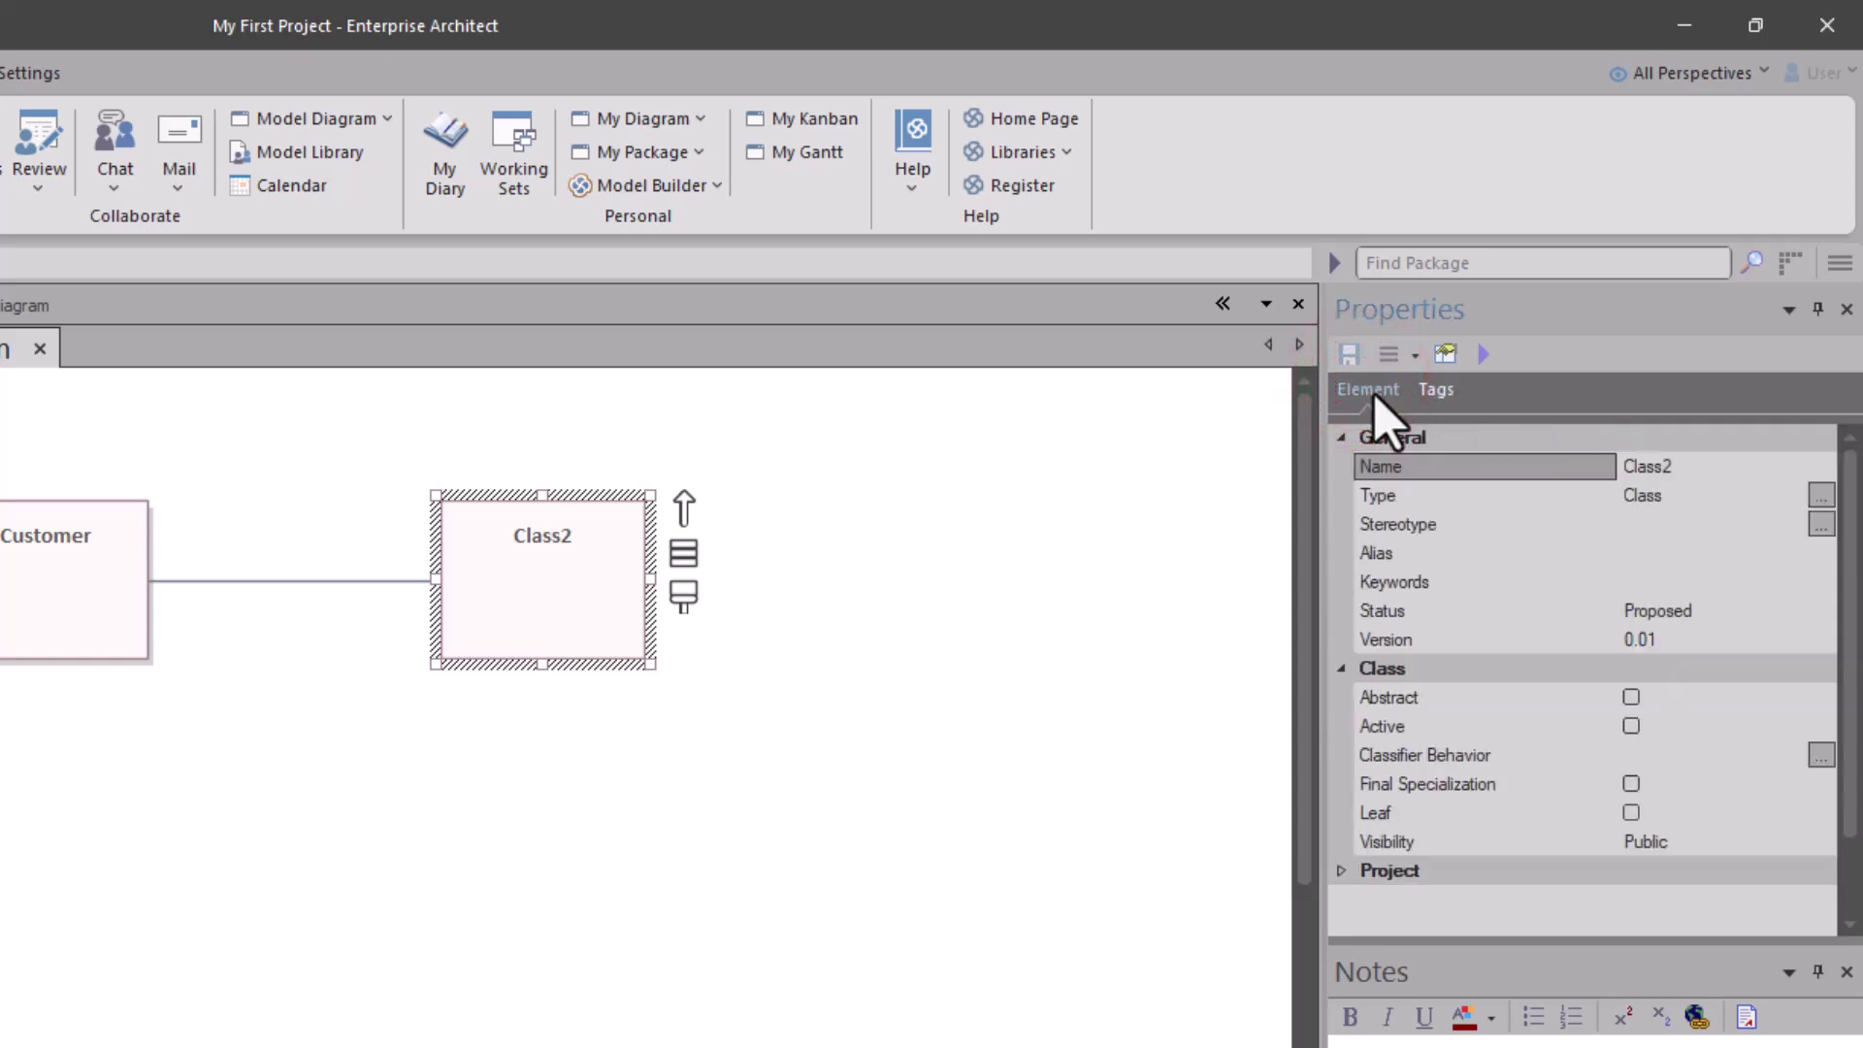
{"action": "left_click", "coordinate": [1435, 389]}
{"action": "left_click", "coordinate": [1368, 389]}
{"action": "left_click", "coordinate": [1649, 467]}
{"action": "left_click", "coordinate": [1692, 464]}
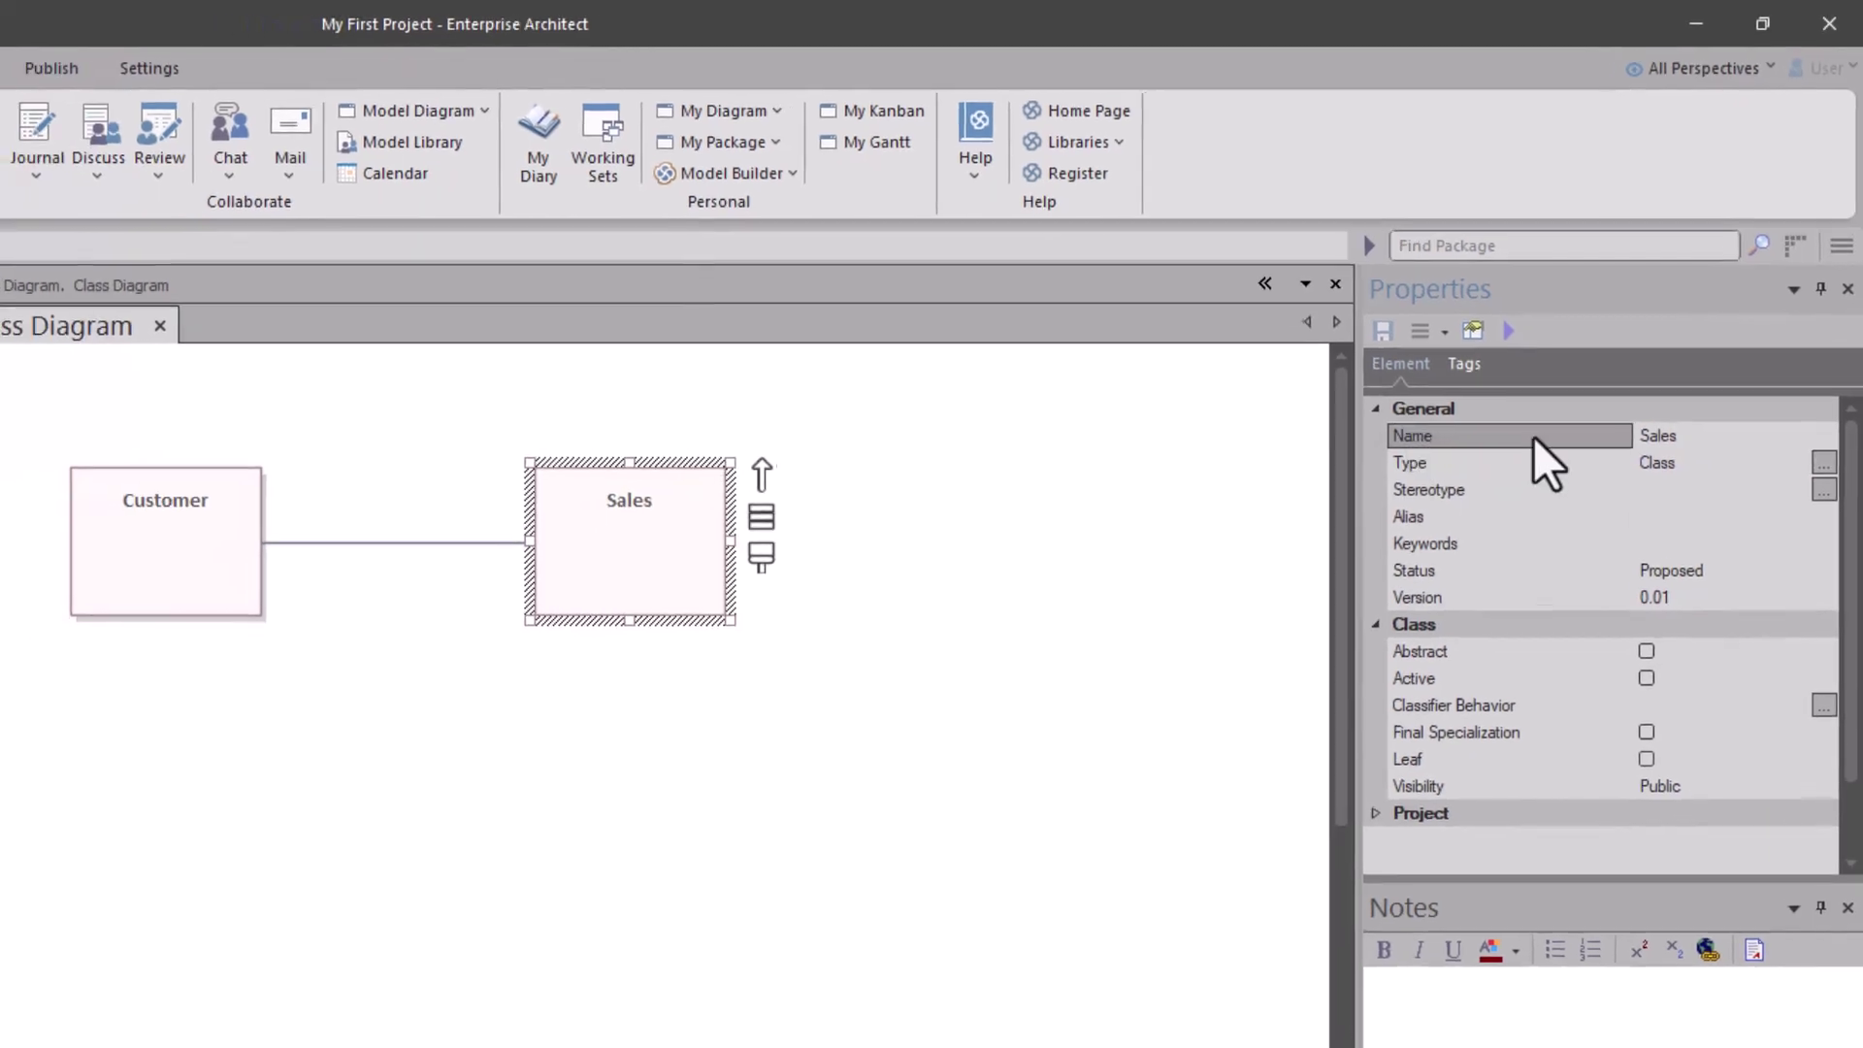
Step: Inspect the properties of the Customer class, the connecting association and the Sales class in turn
{"action": "left_click", "coordinate": [175, 532]}
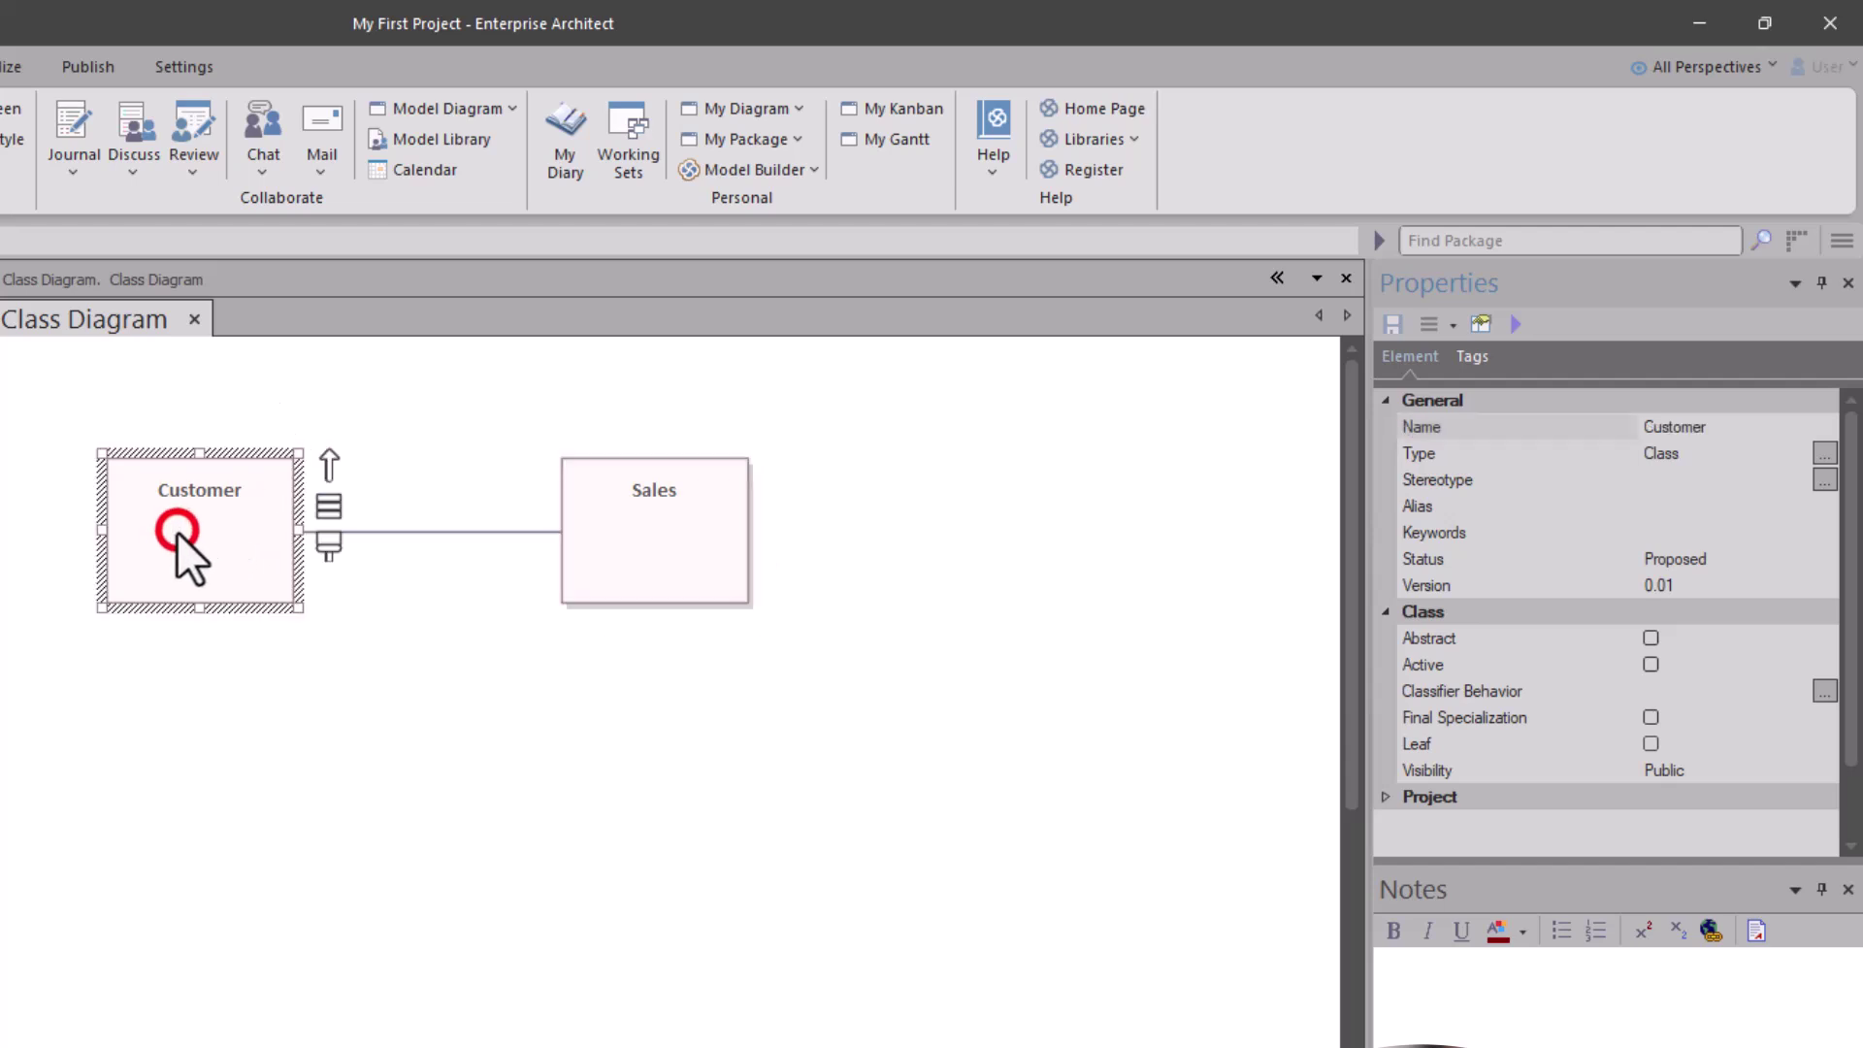
{"action": "left_click", "coordinate": [418, 531]}
{"action": "left_click", "coordinate": [642, 524]}
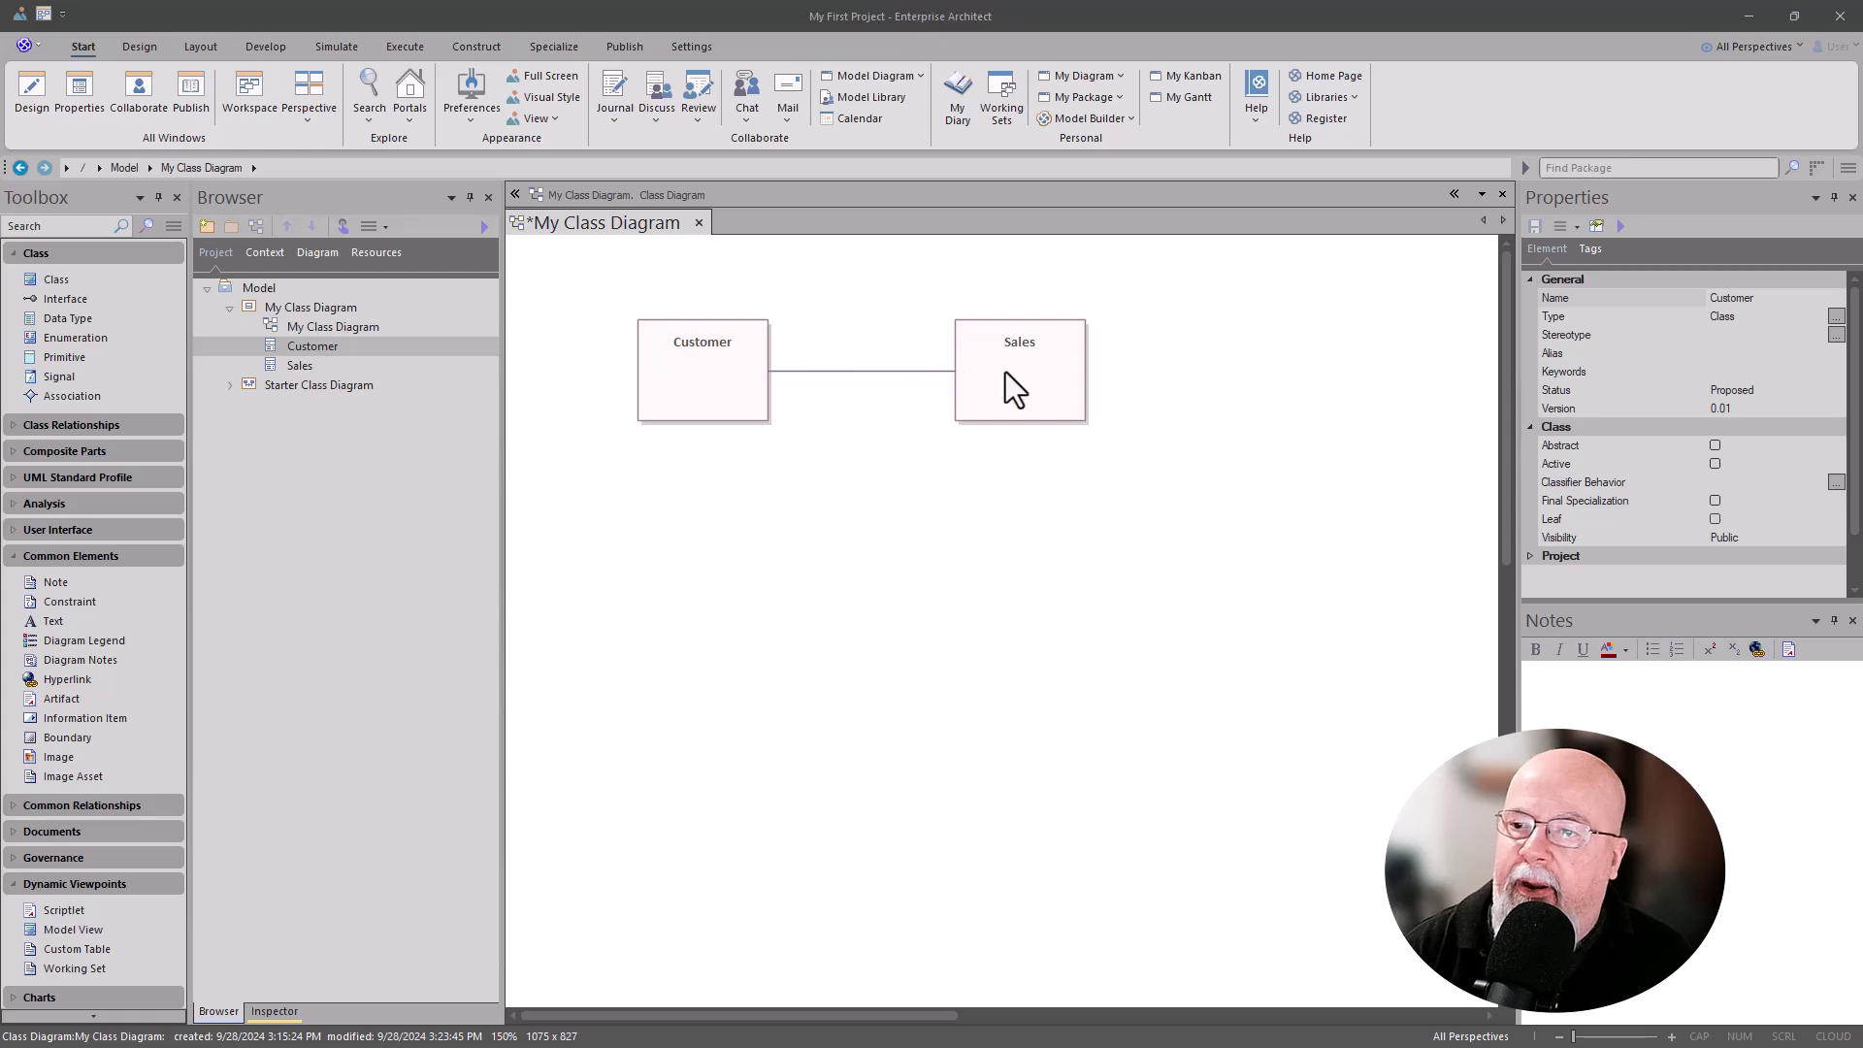
Step: Add a new Class element to the diagram below Sales and name it Product
{"action": "left_click", "coordinate": [56, 282]}
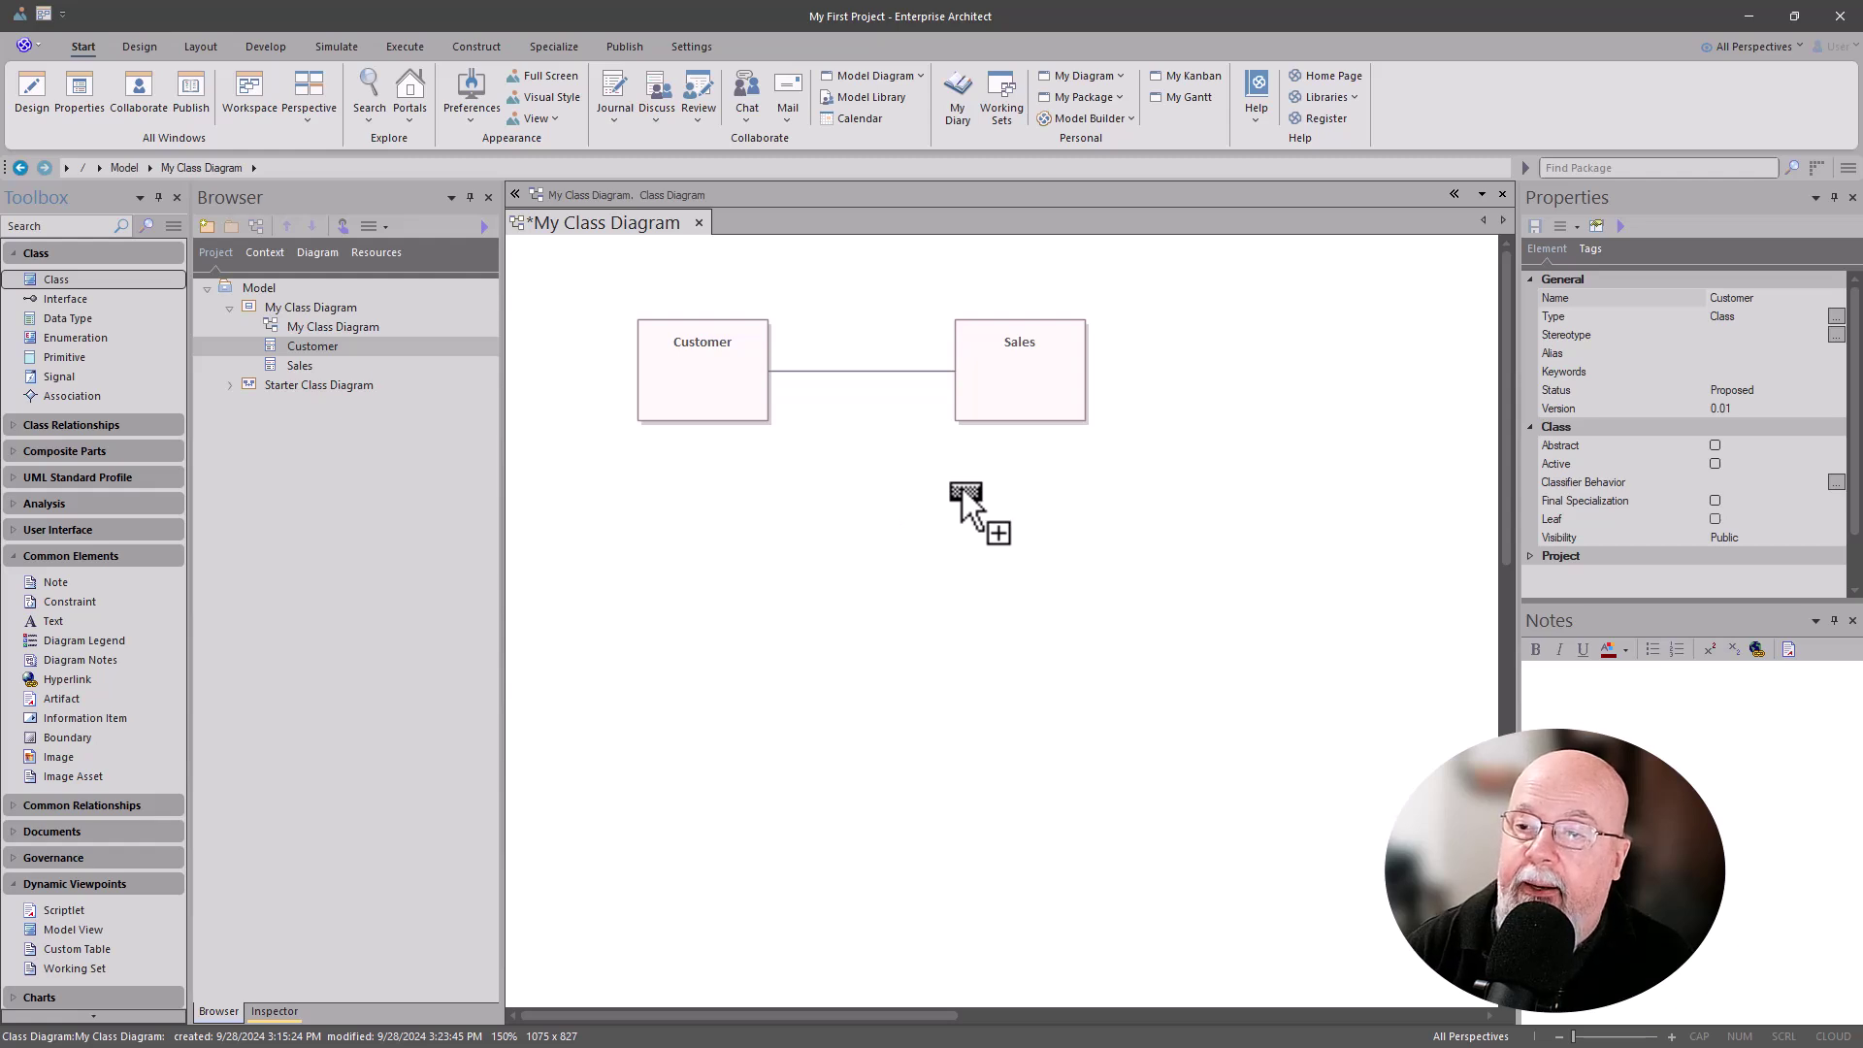
{"action": "left_click", "coordinate": [958, 537]}
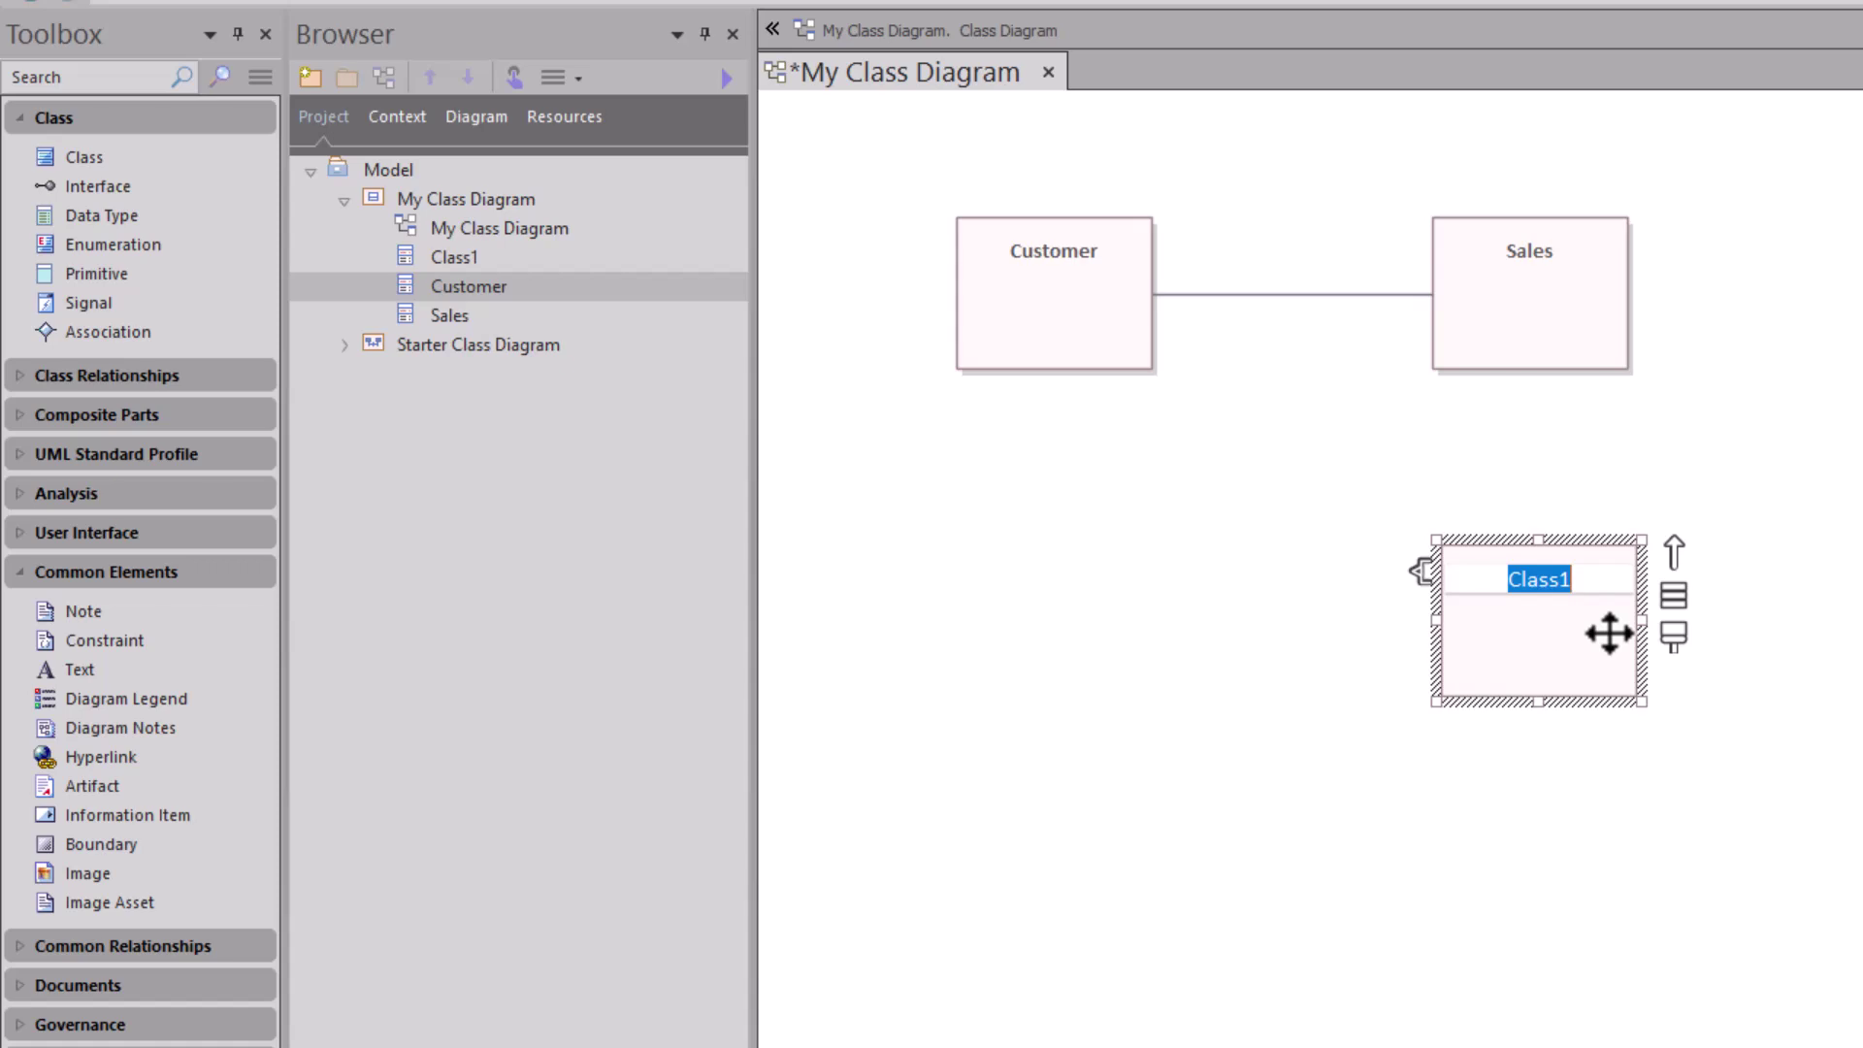
{"action": "type", "text": "p"}
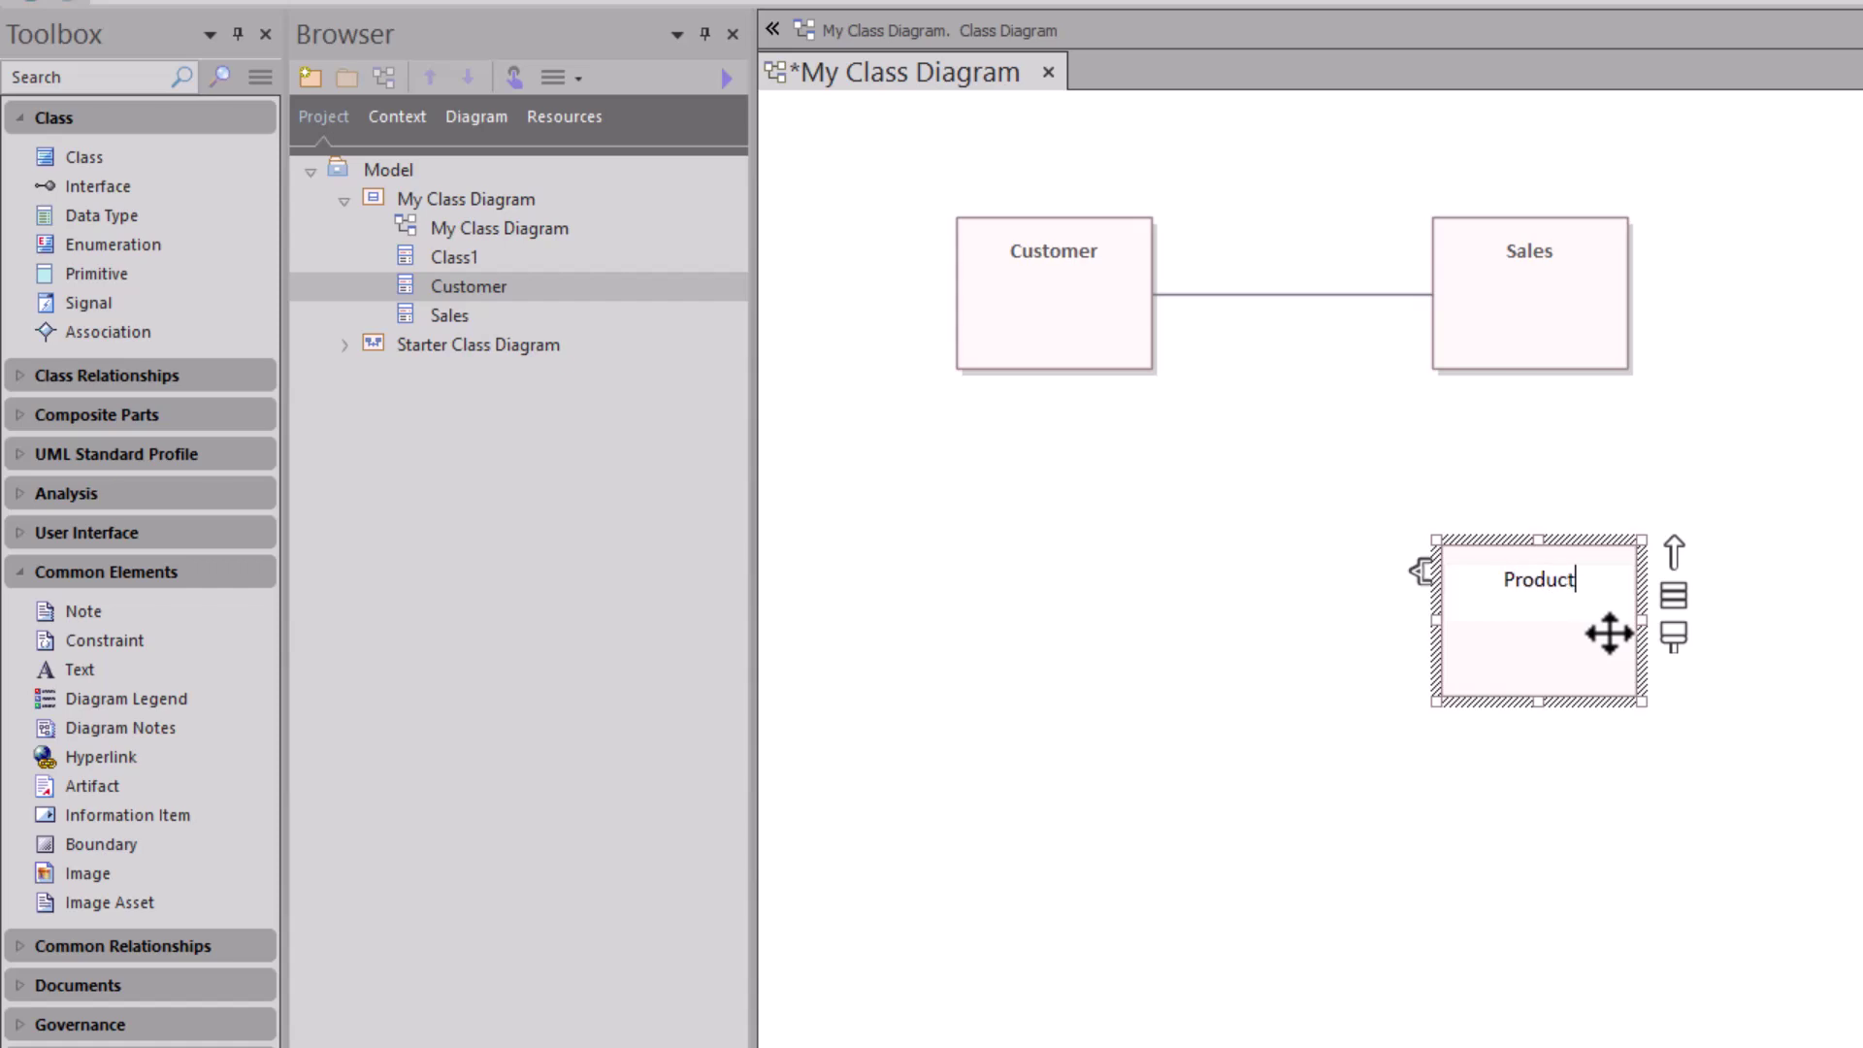
{"action": "key", "text": "Return"}
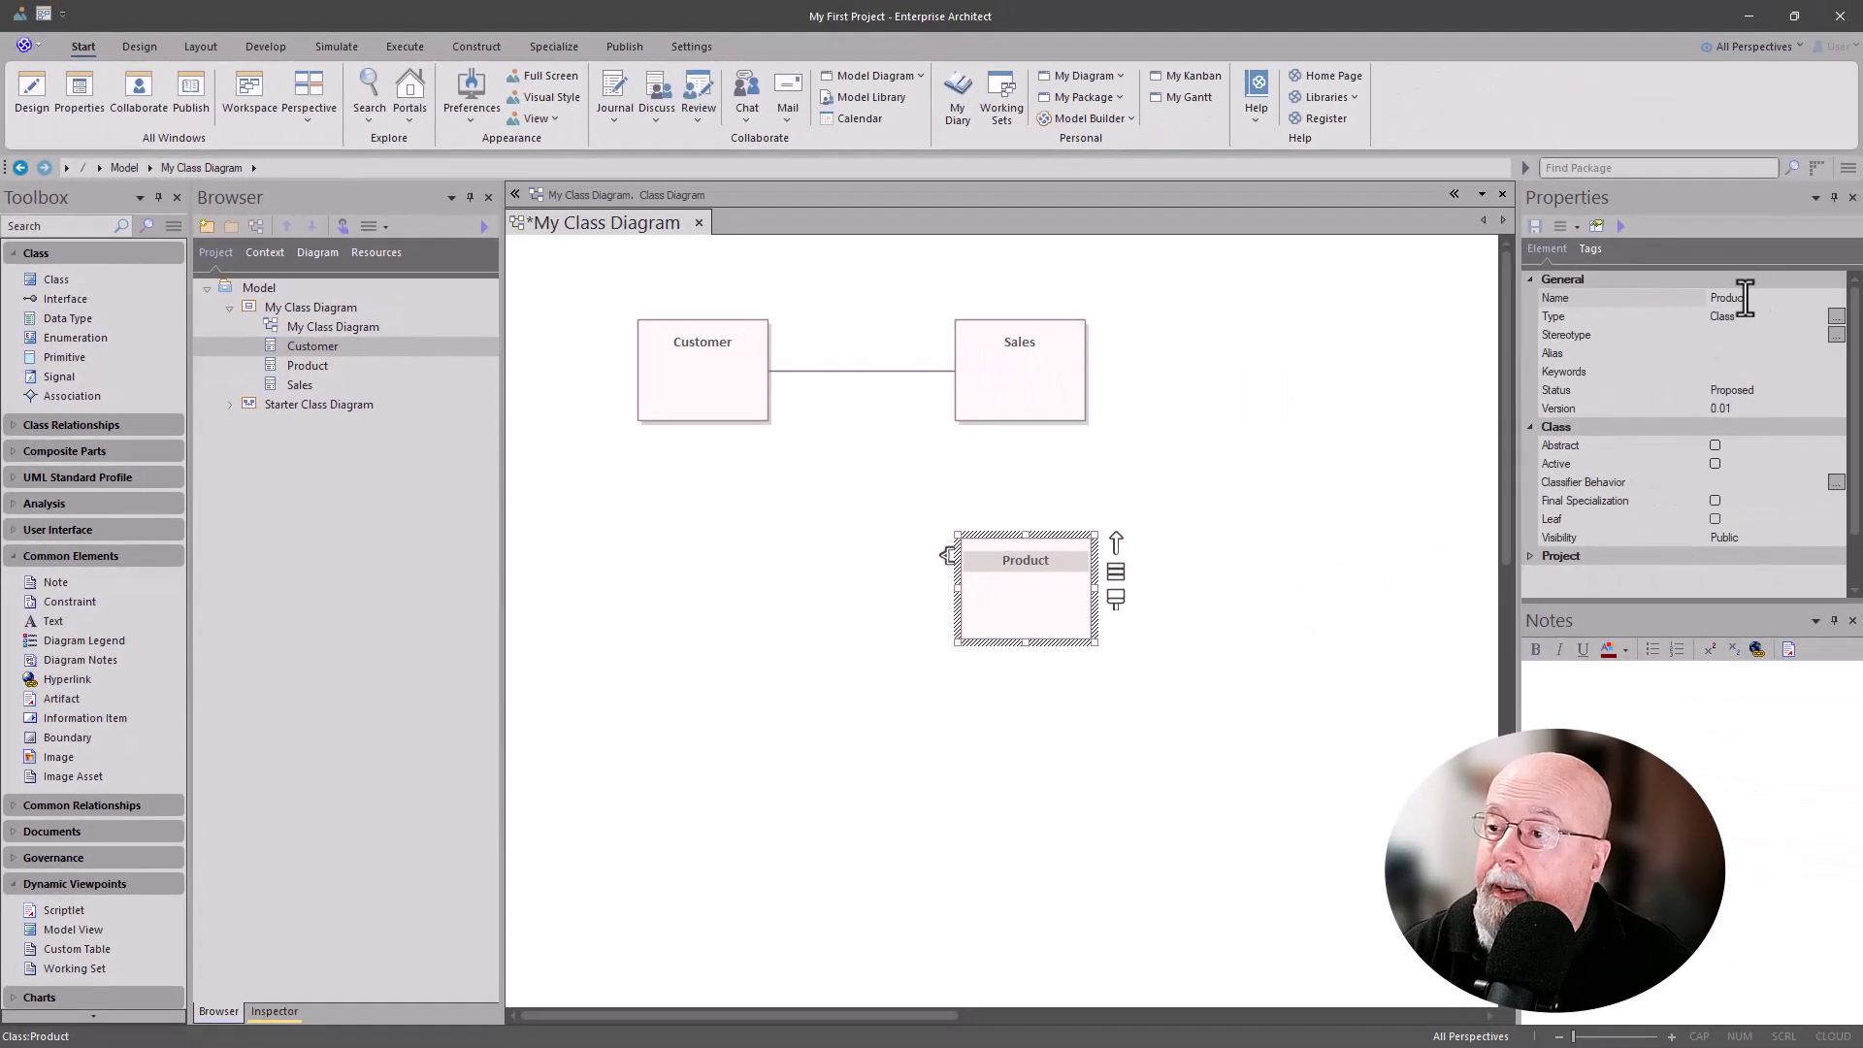
{"action": "left_click", "coordinate": [1745, 298]}
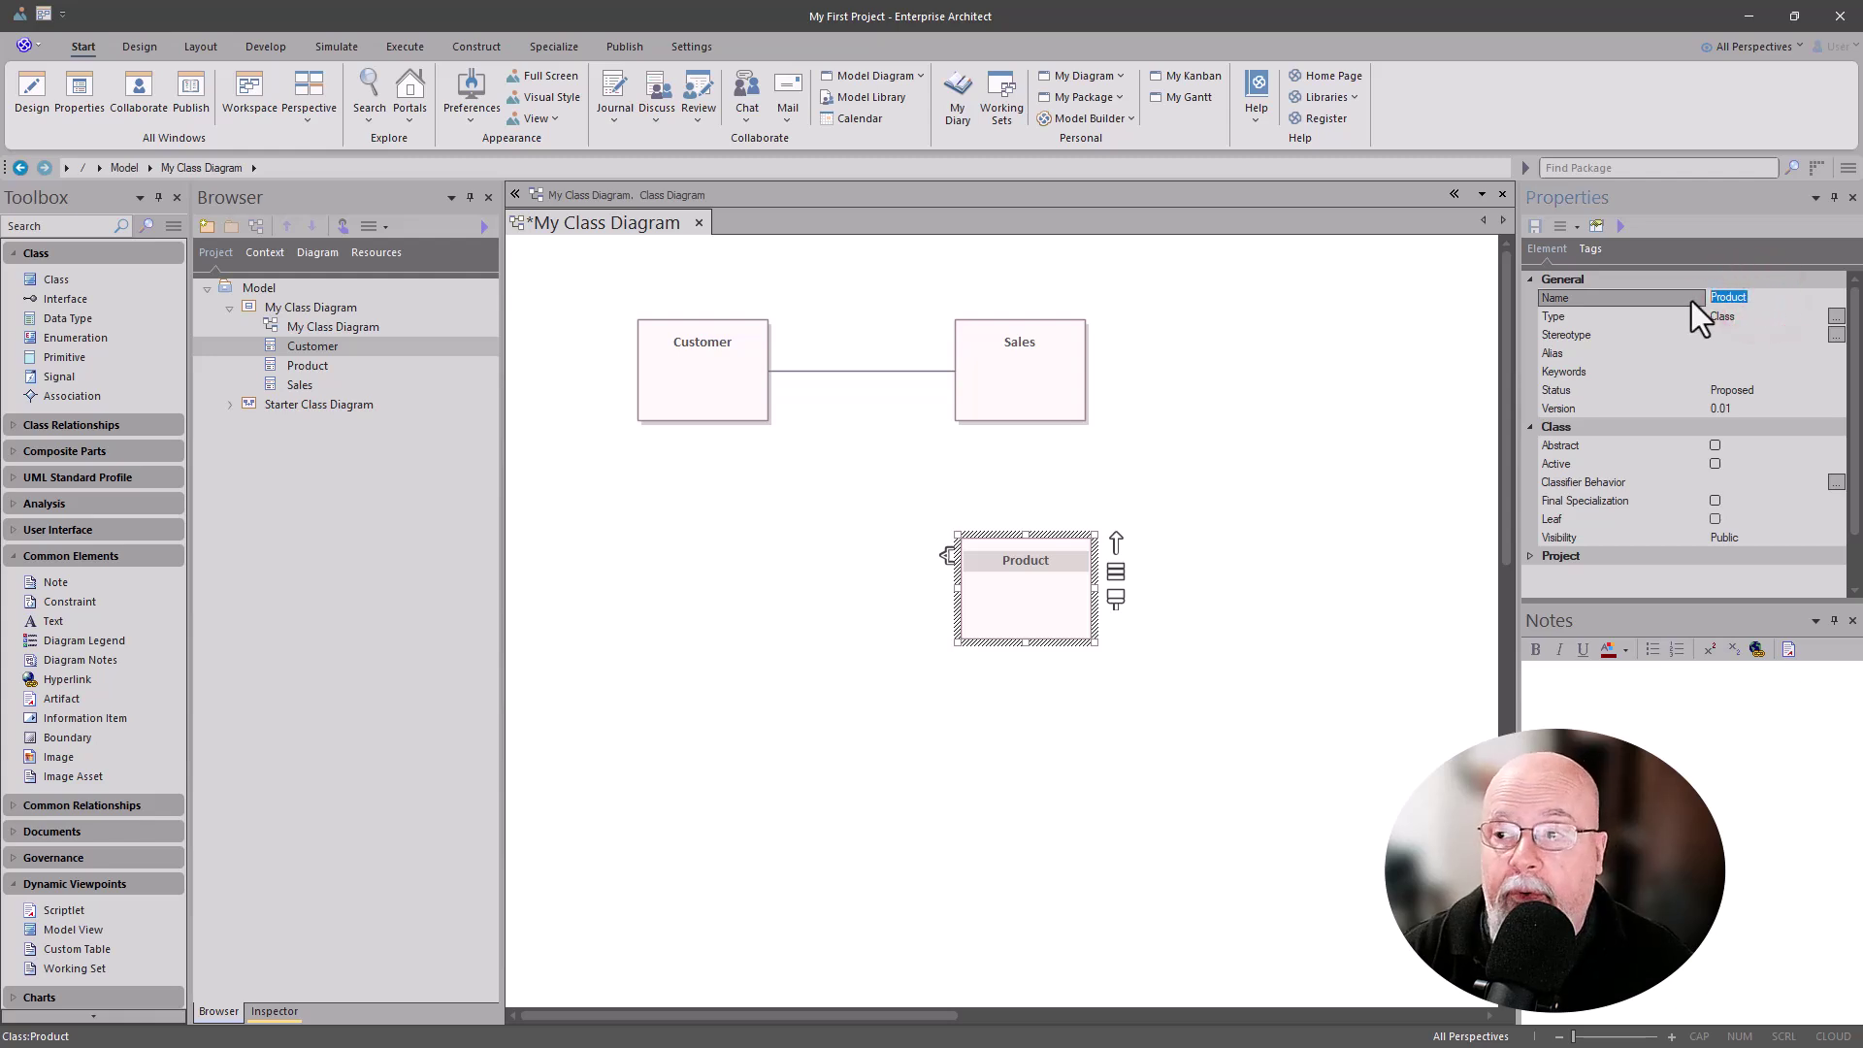
{"action": "left_click", "coordinate": [1227, 660]}
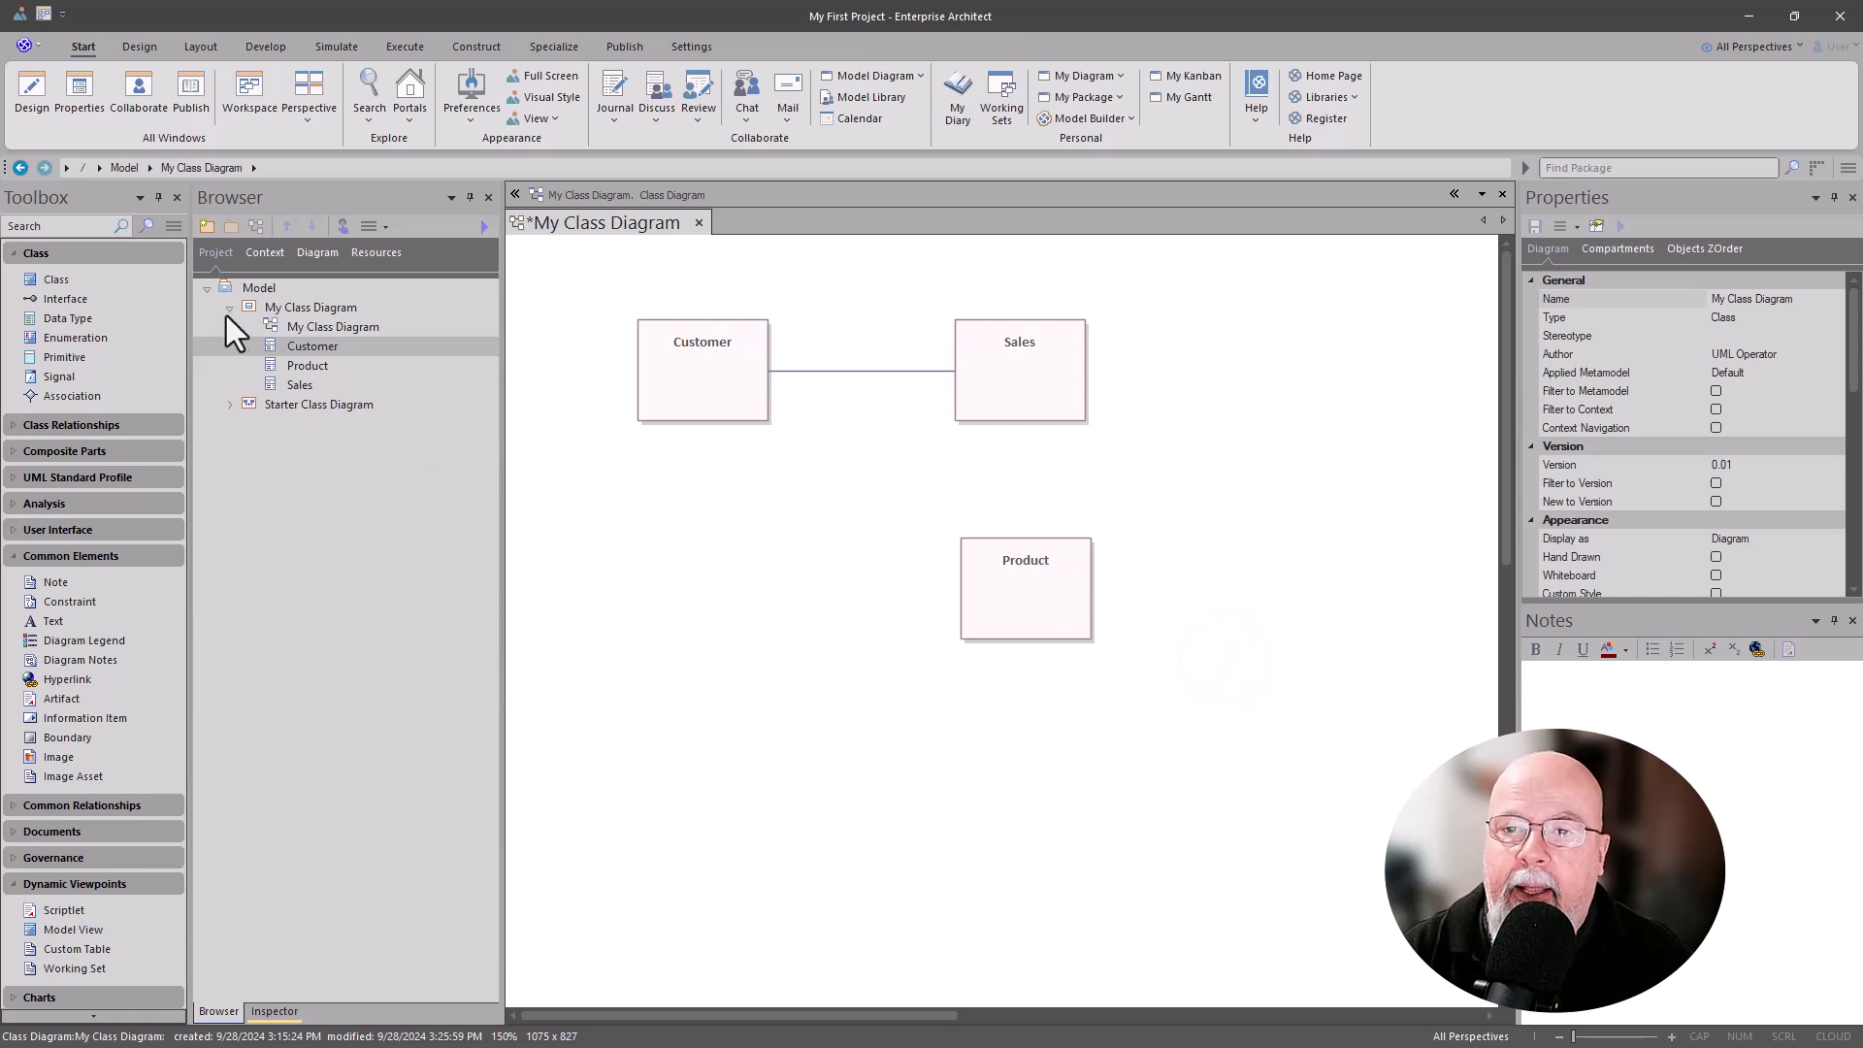
Step: Add another Class element below Customer, name it Support, and align it level with Product
{"action": "left_click", "coordinate": [67, 282]}
{"action": "left_click_drag", "start_coordinate": [308, 368], "coordinate": [464, 361]}
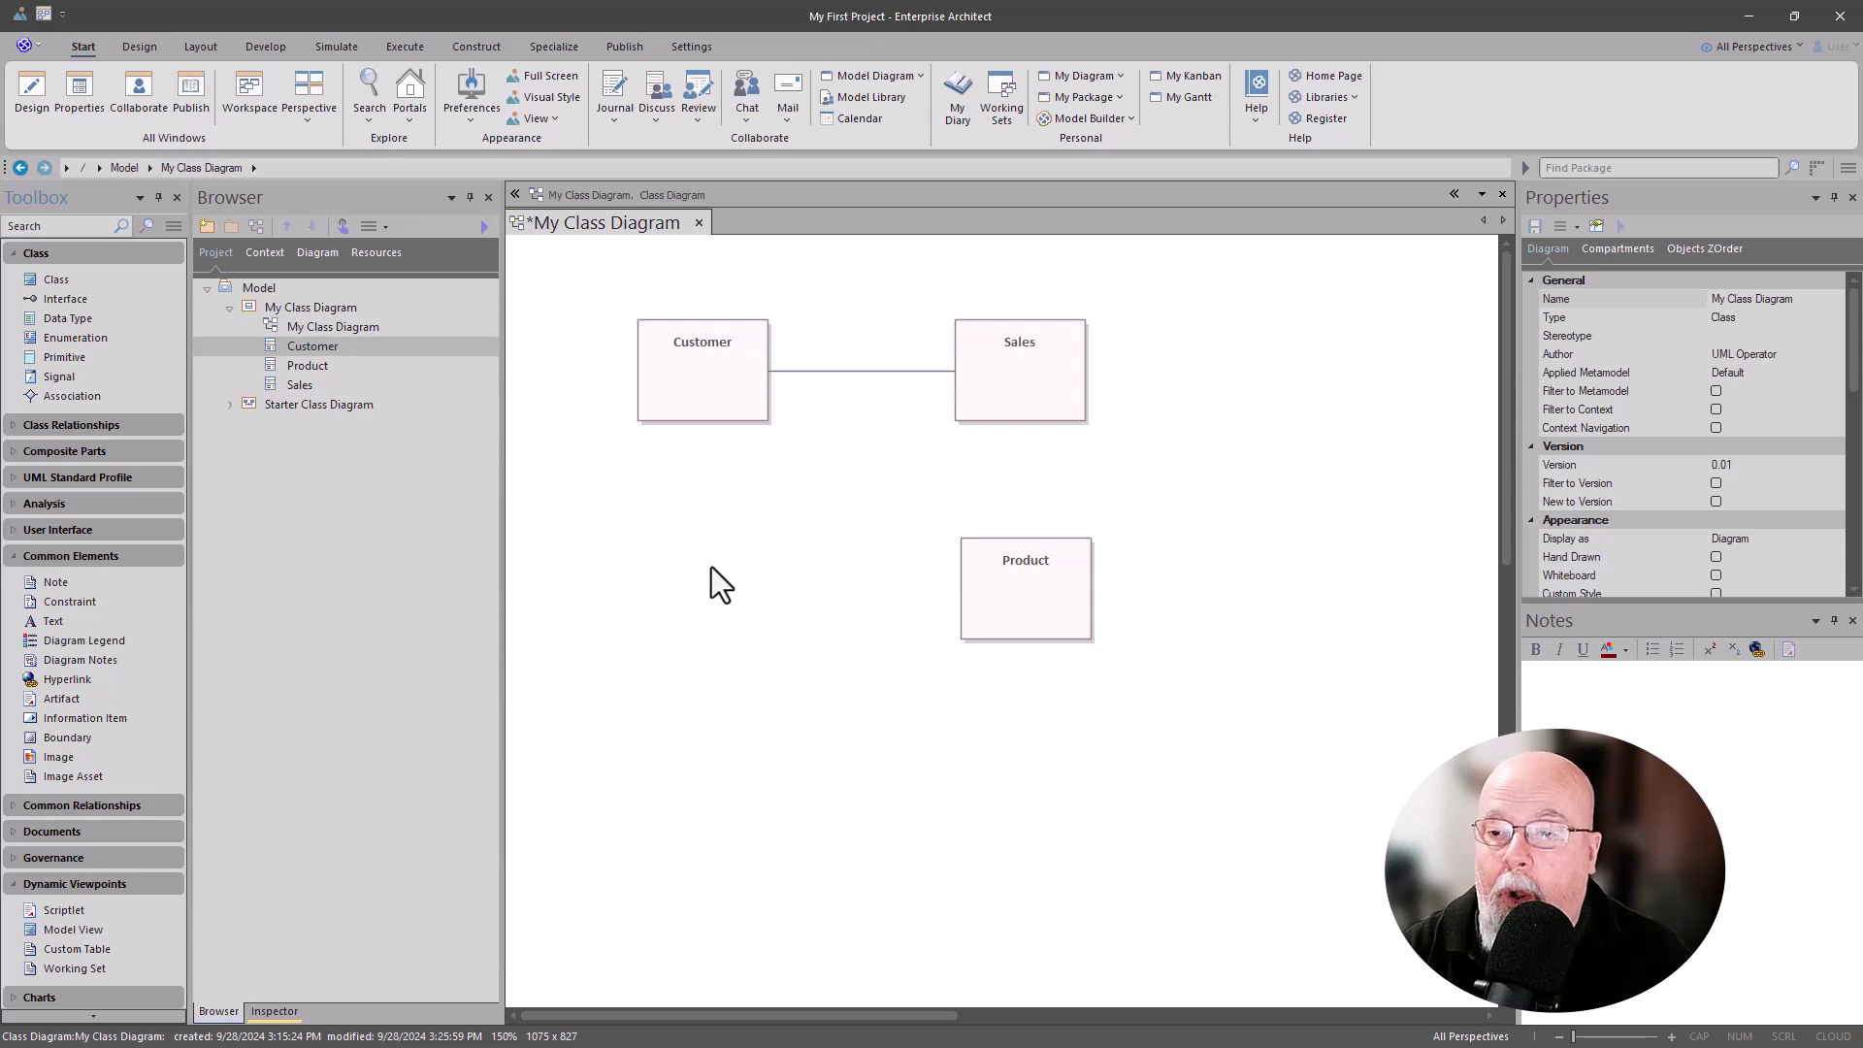
{"action": "left_click", "coordinate": [669, 524]}
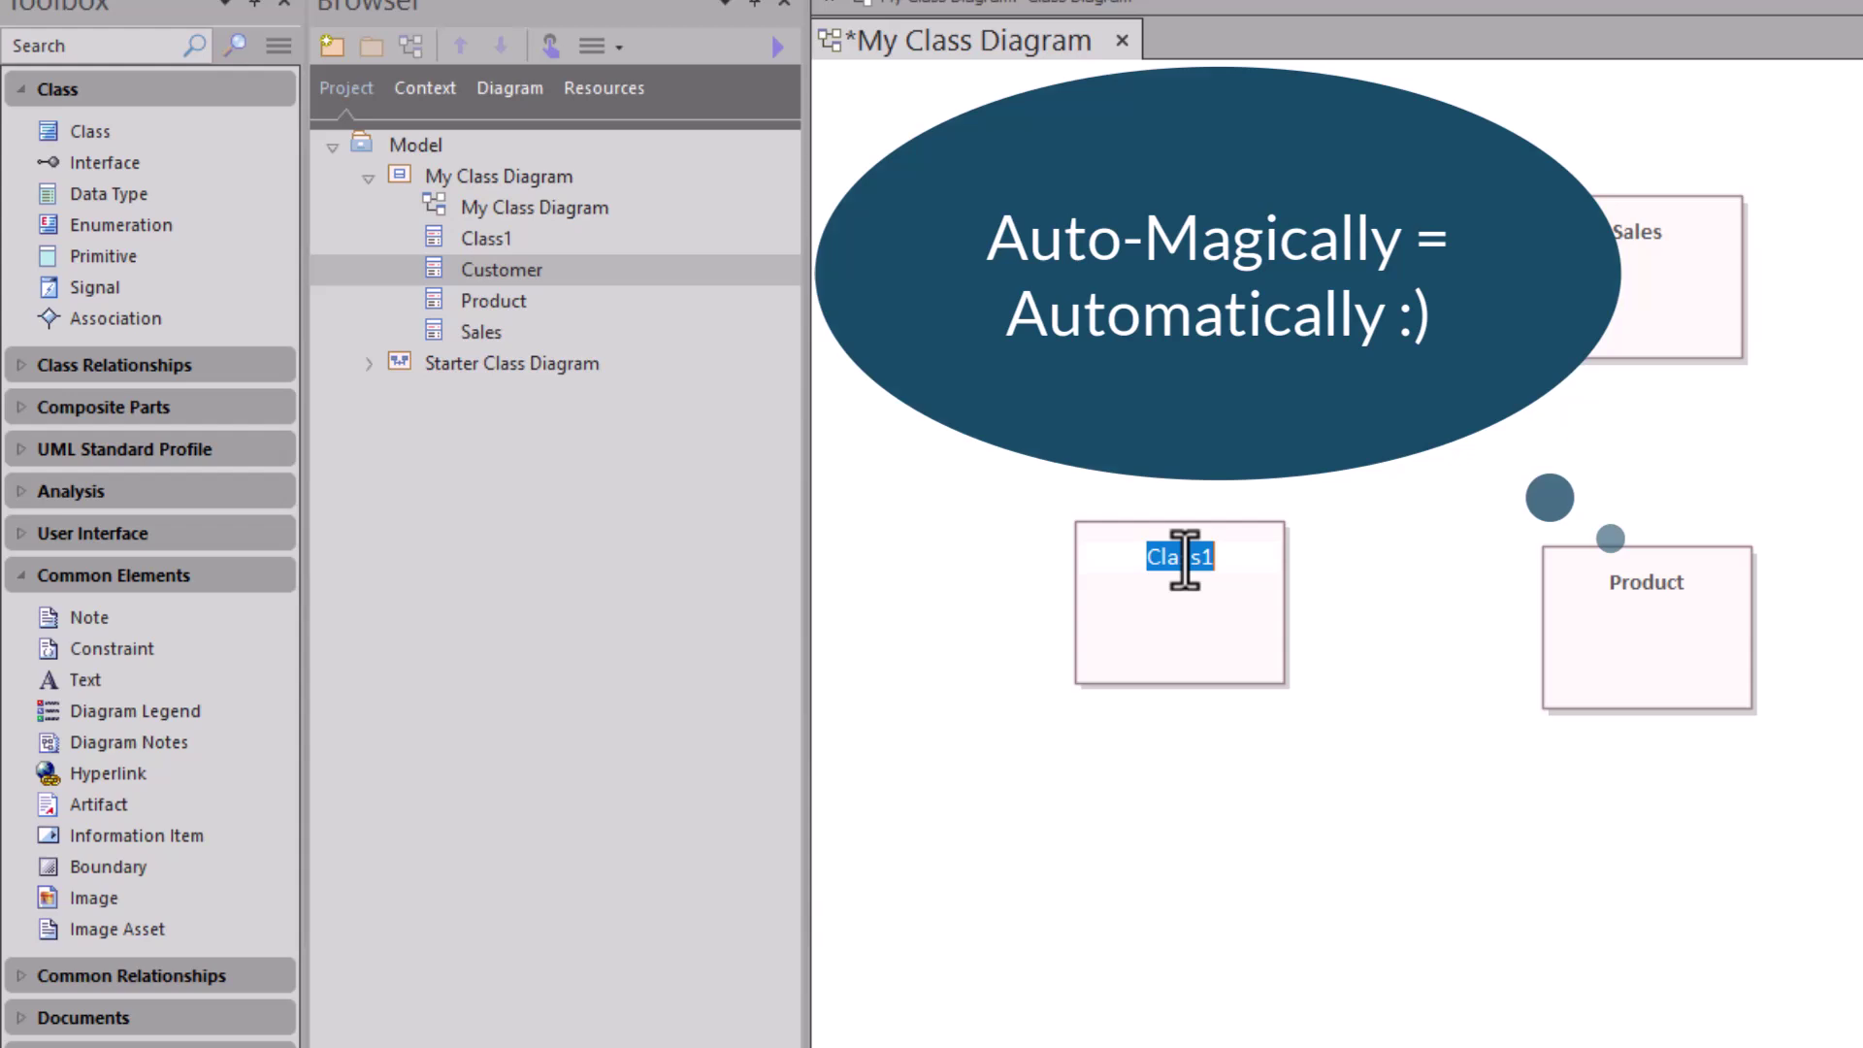
{"action": "type", "text": "Support"}
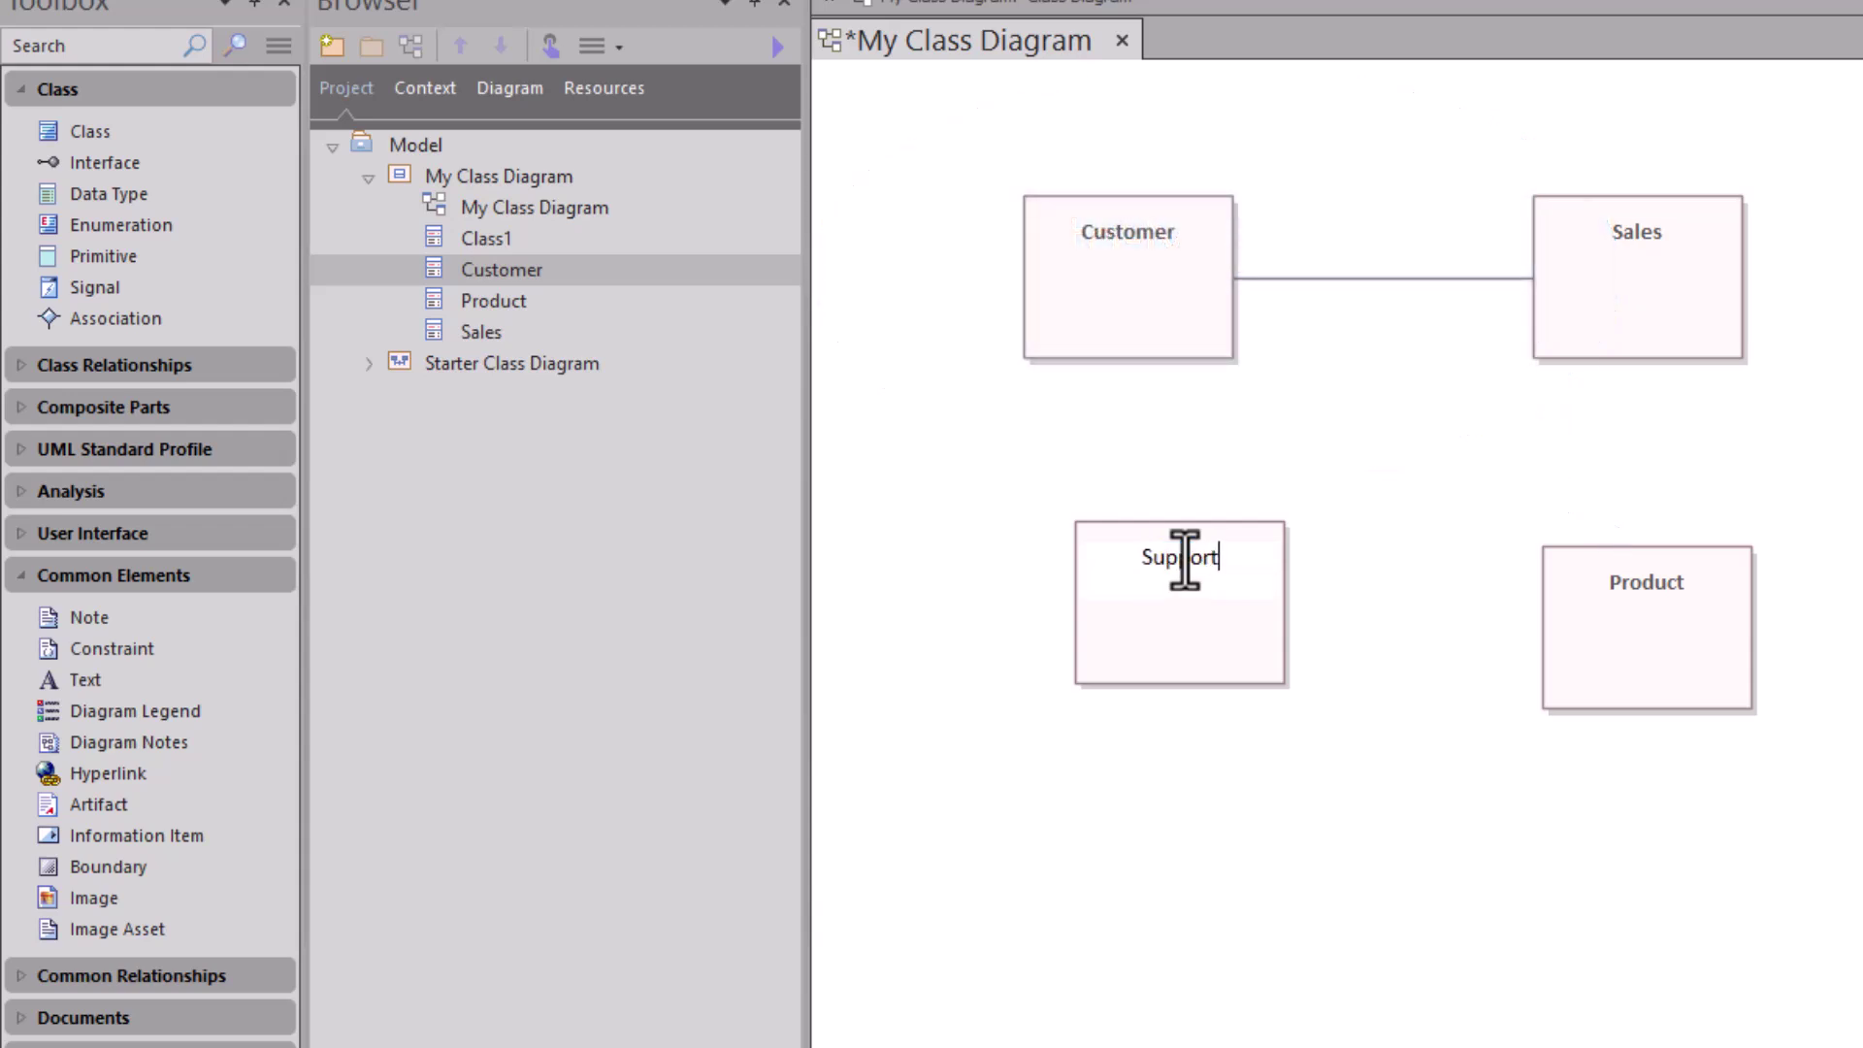
{"action": "key", "text": "Return"}
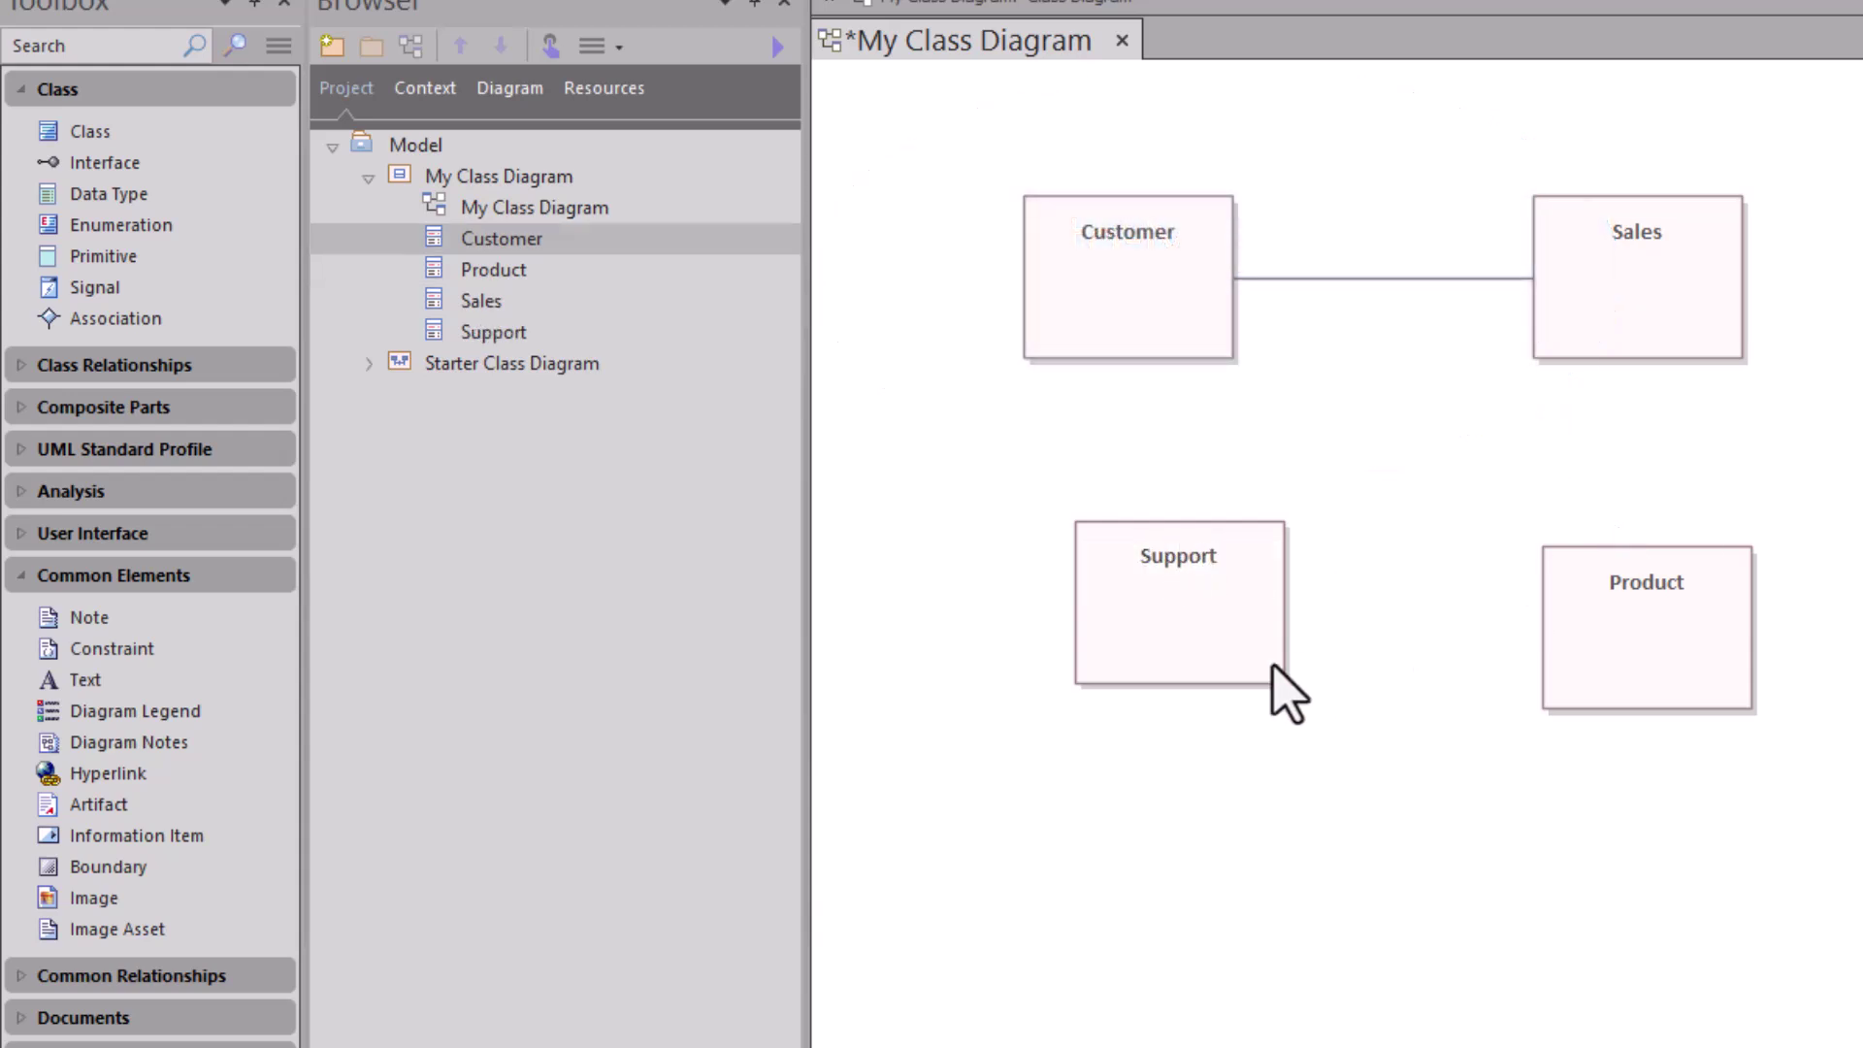
{"action": "left_click_drag", "start_coordinate": [1219, 633], "coordinate": [1188, 658]}
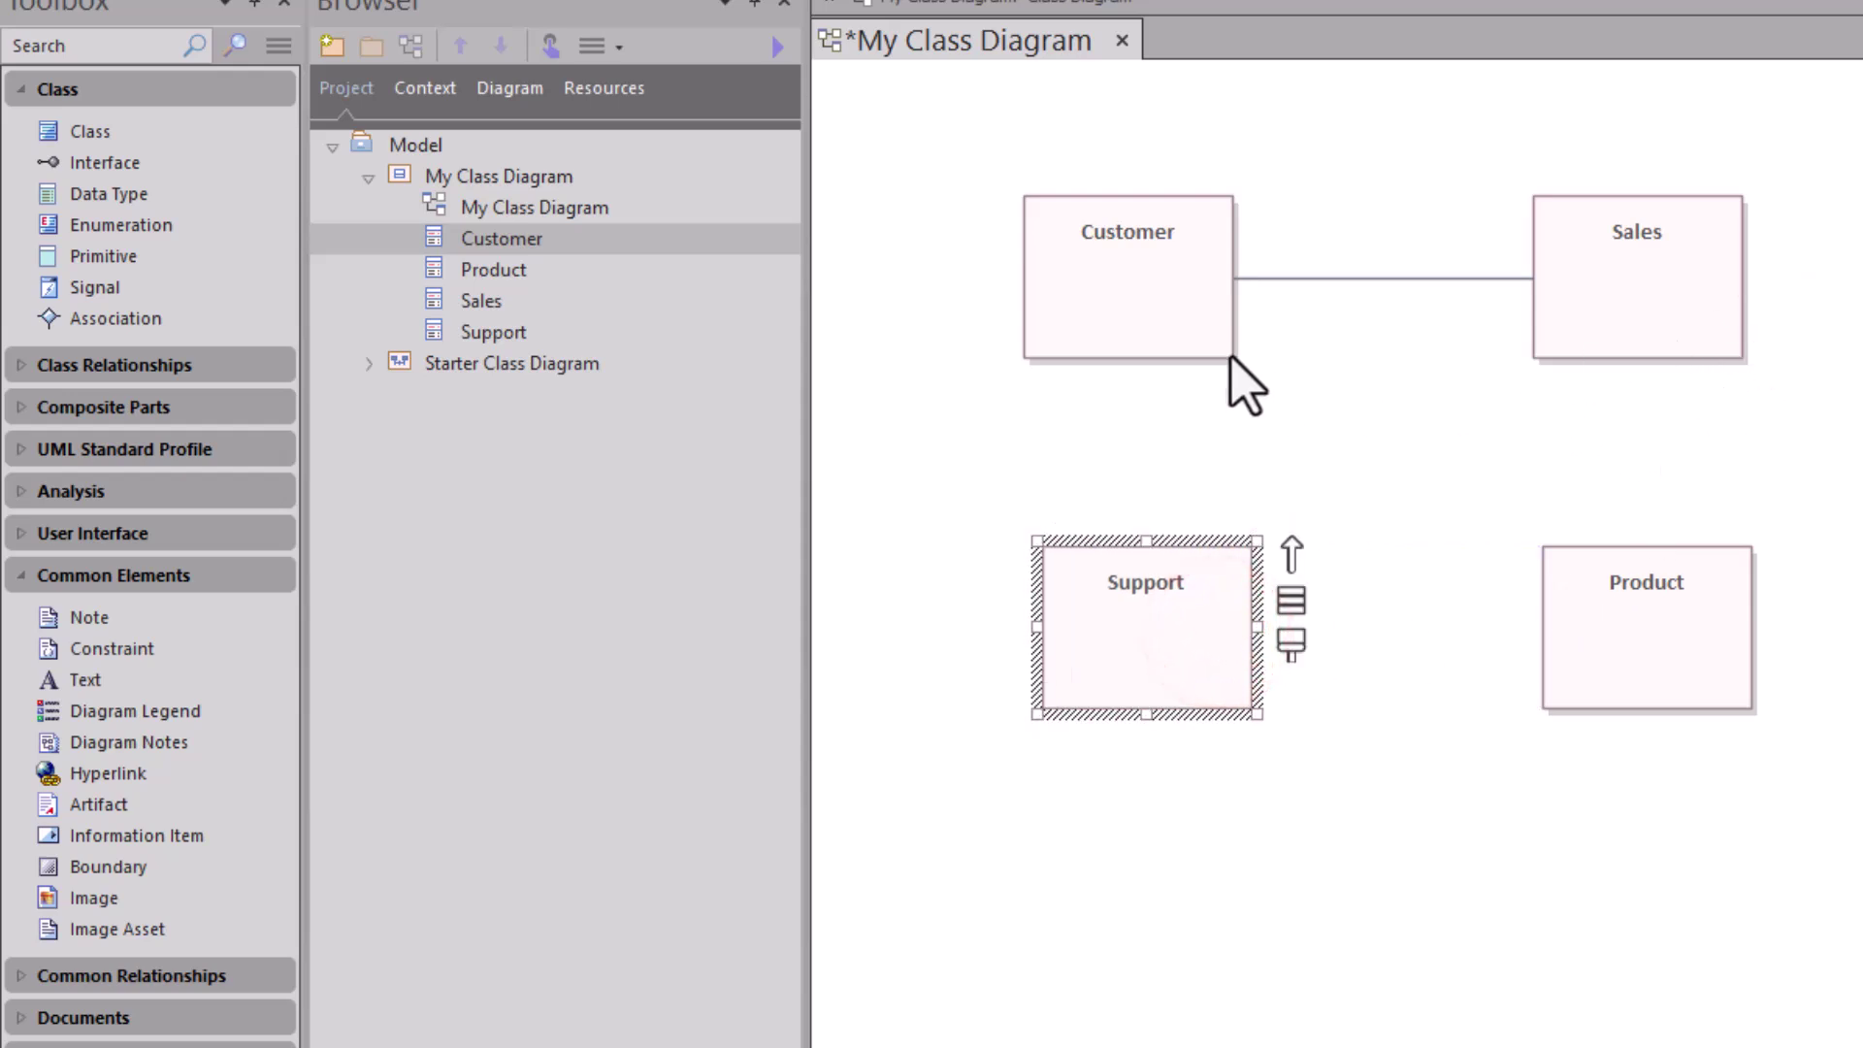
Step: Draw a quick link from Sales to Product and make it an Association
{"action": "left_click", "coordinate": [1618, 267]}
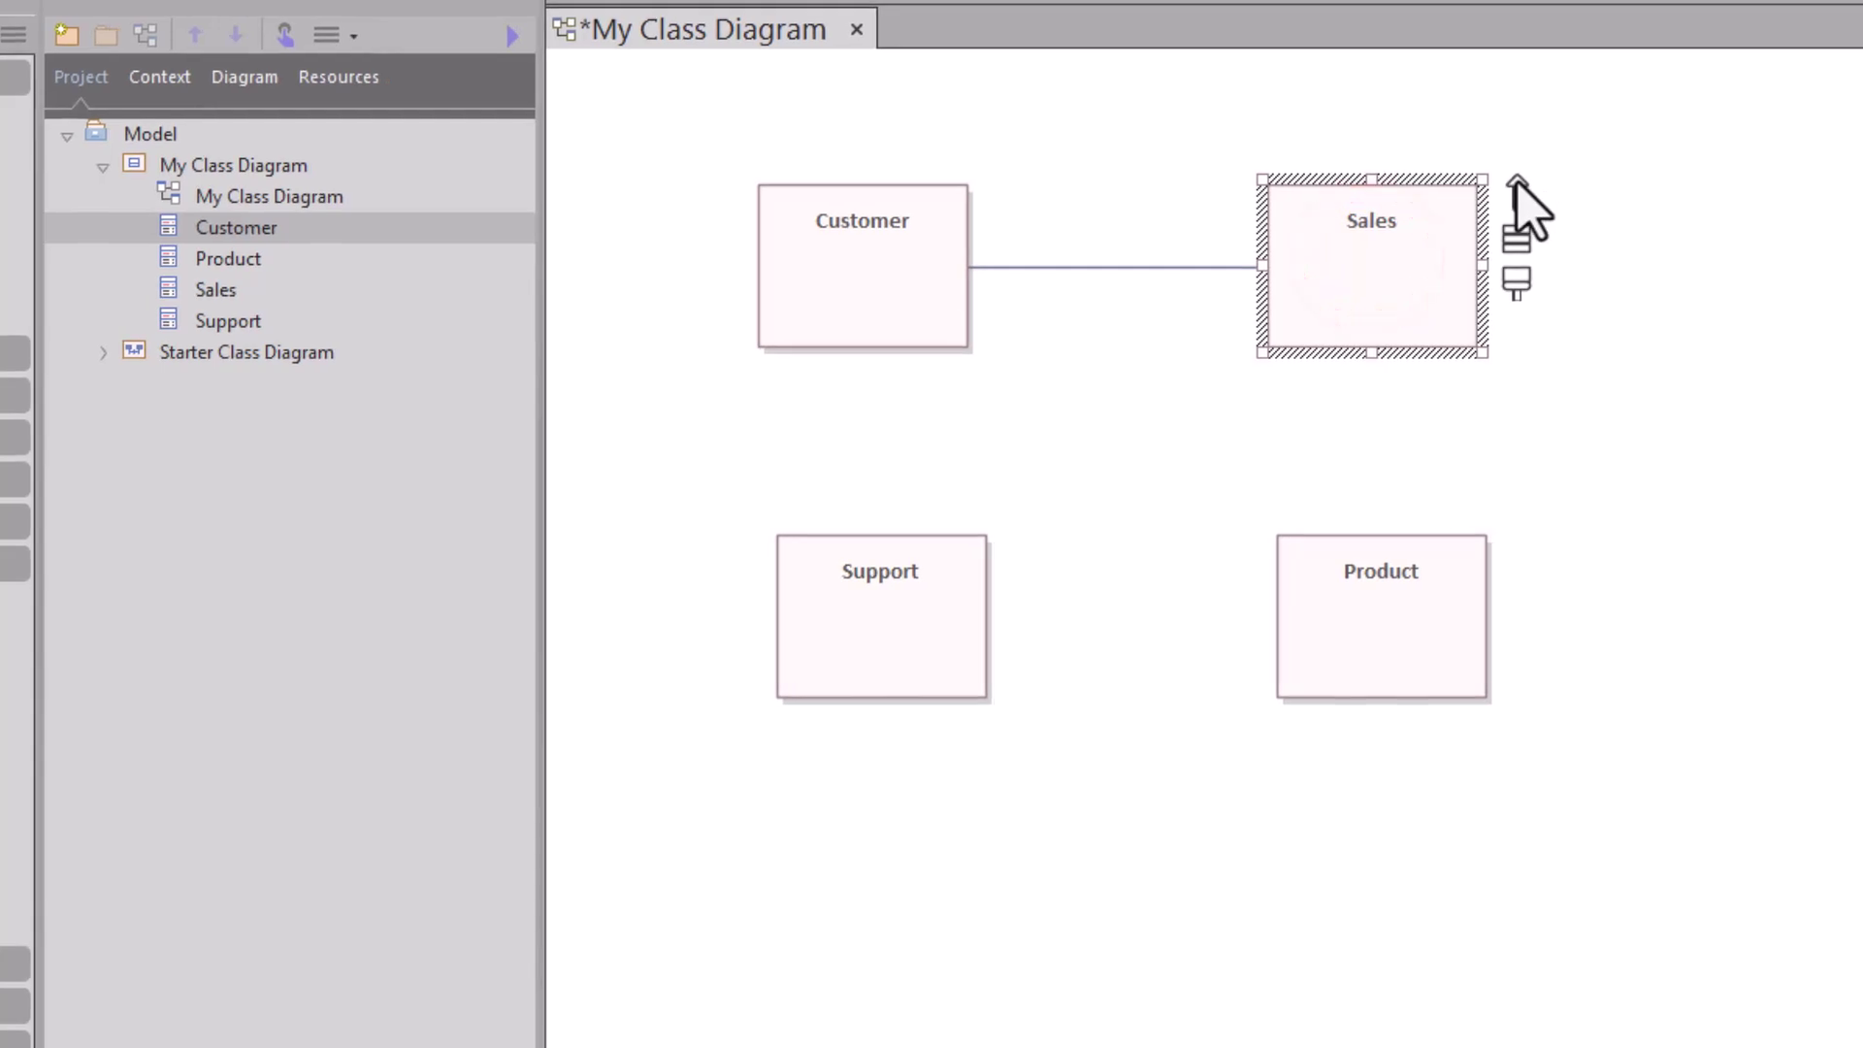
{"action": "left_click_drag", "start_coordinate": [1520, 199], "coordinate": [1370, 621]}
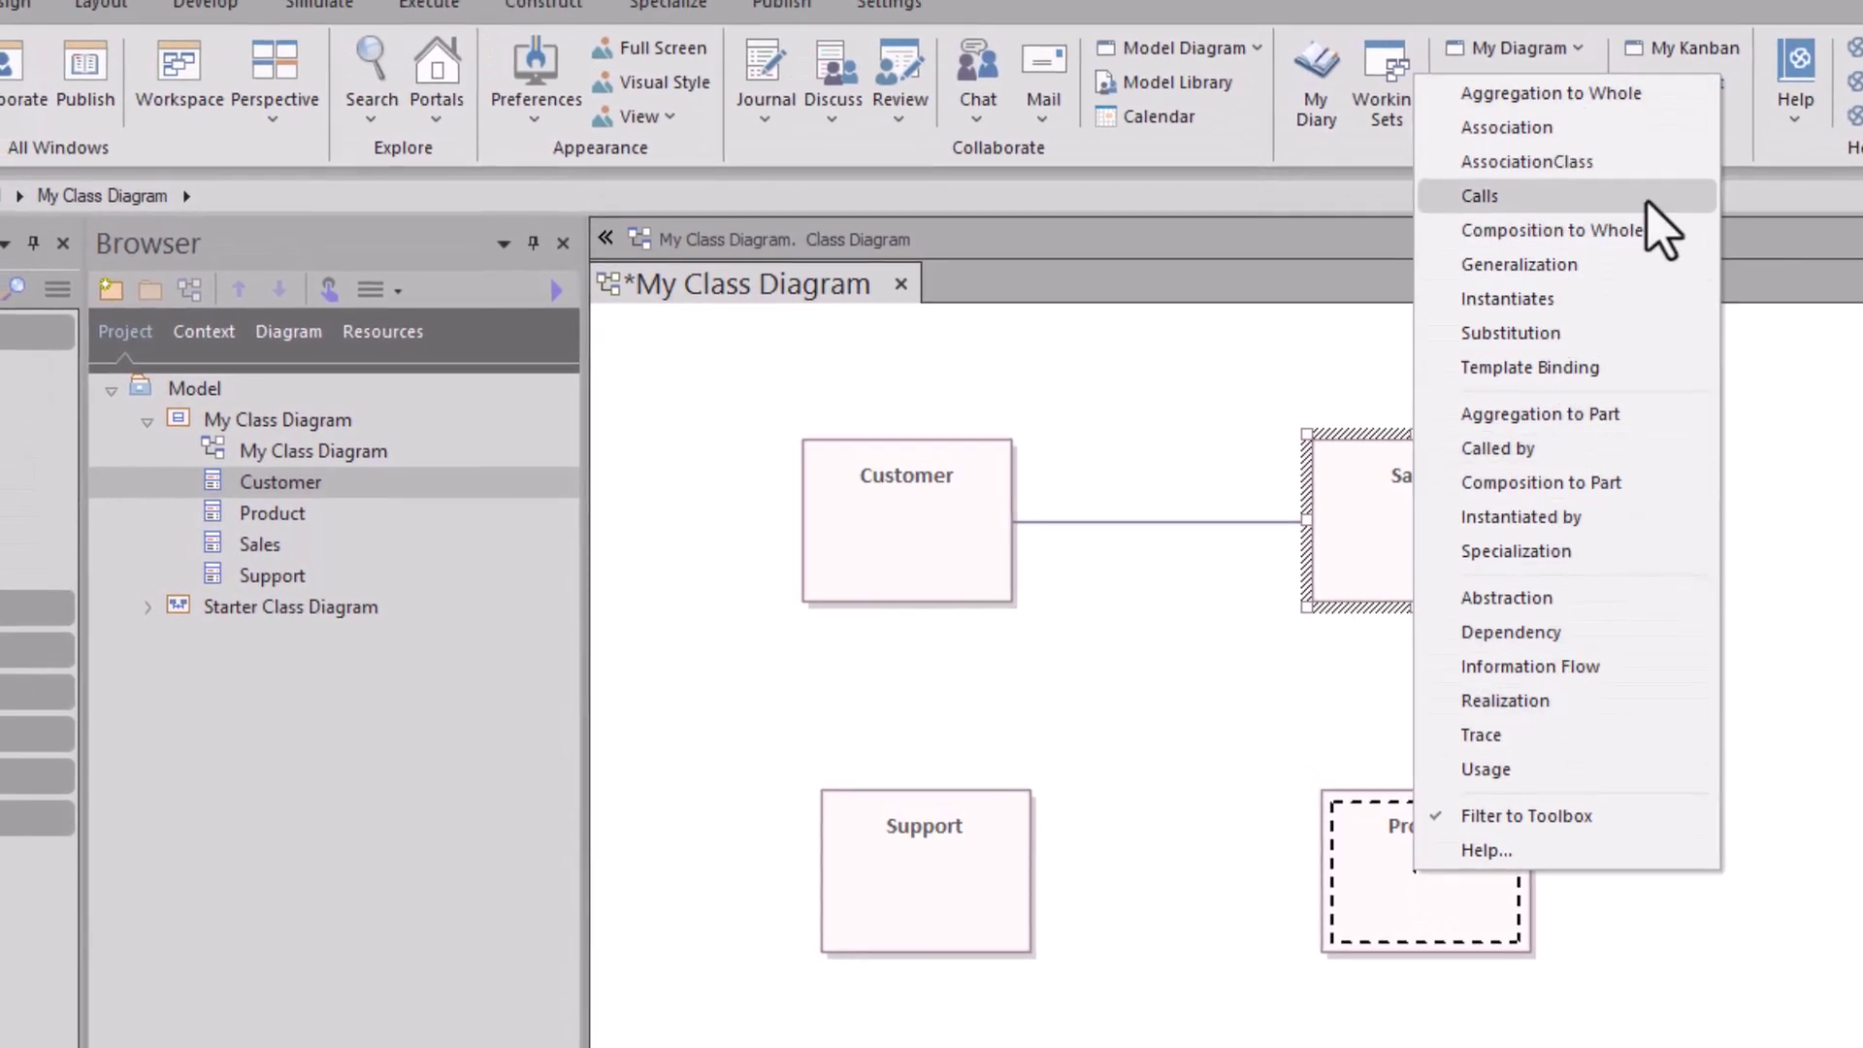
{"action": "left_click", "coordinate": [1523, 124]}
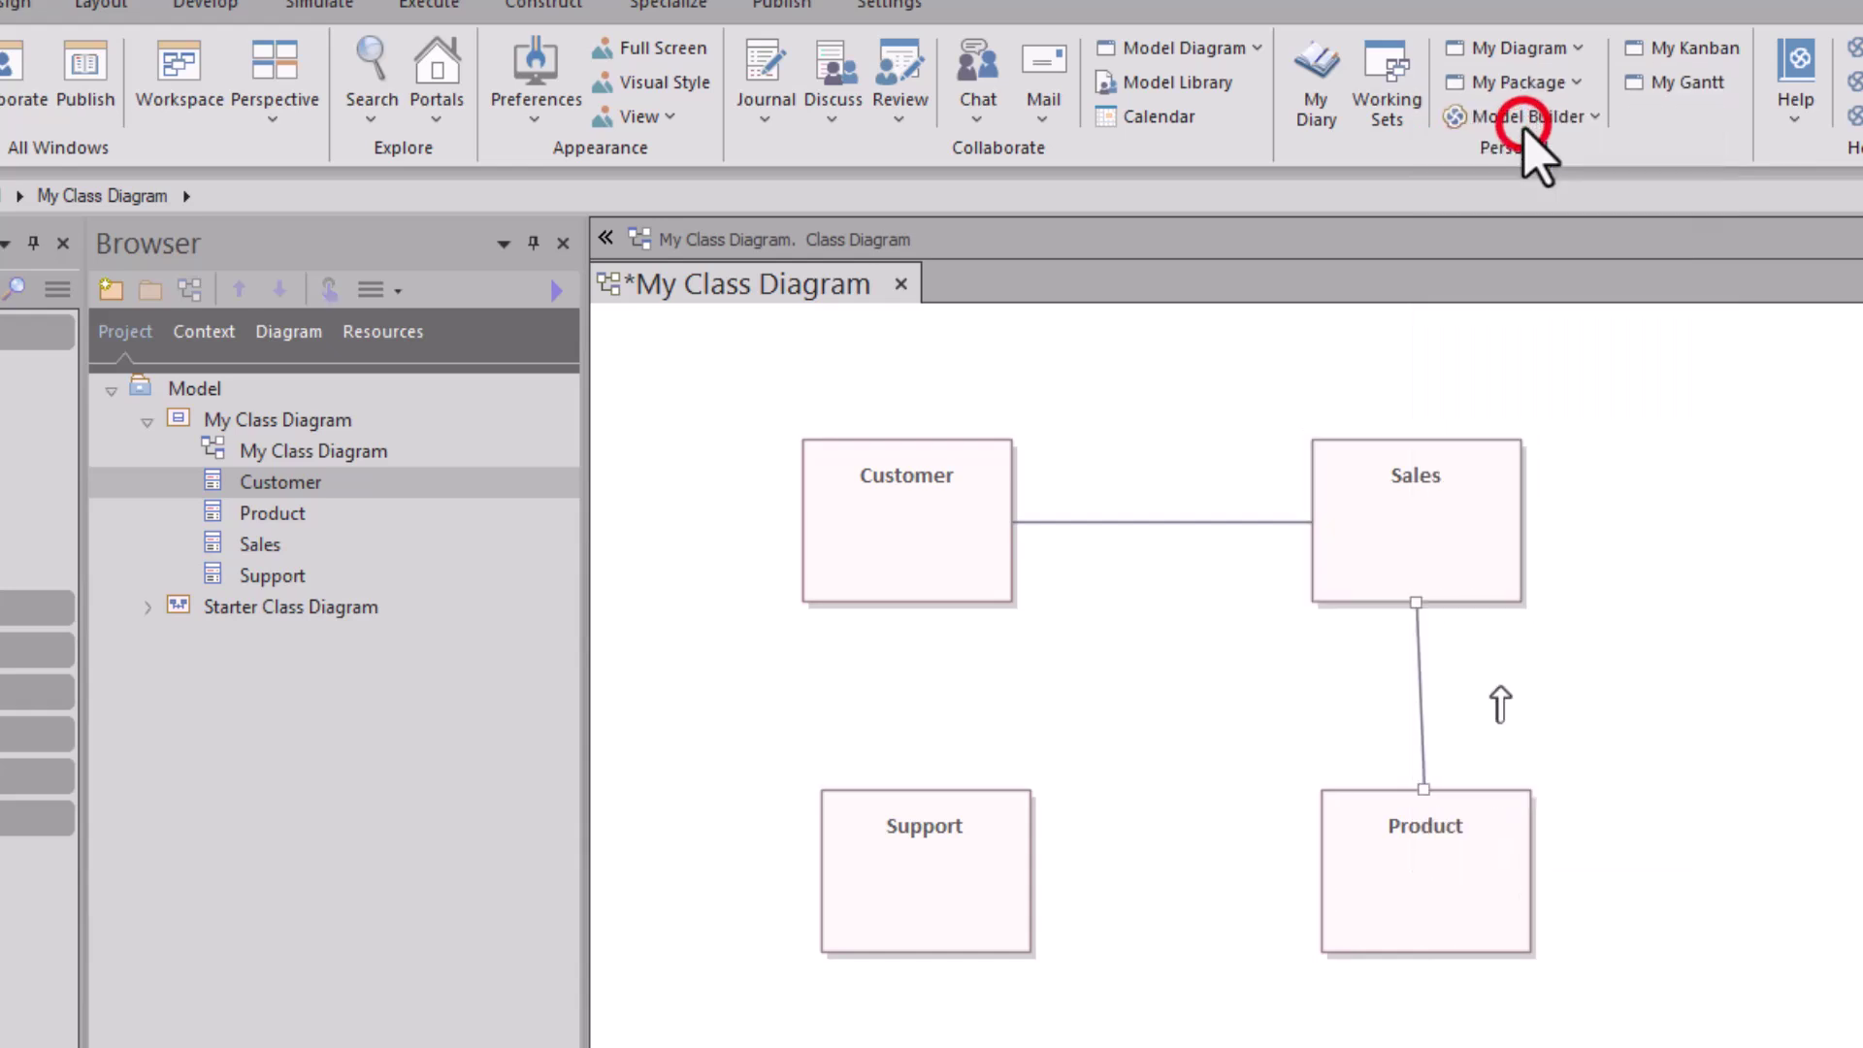
Step: Align the Product class directly beneath Sales so their connector runs straight
{"action": "left_click", "coordinate": [1422, 905]}
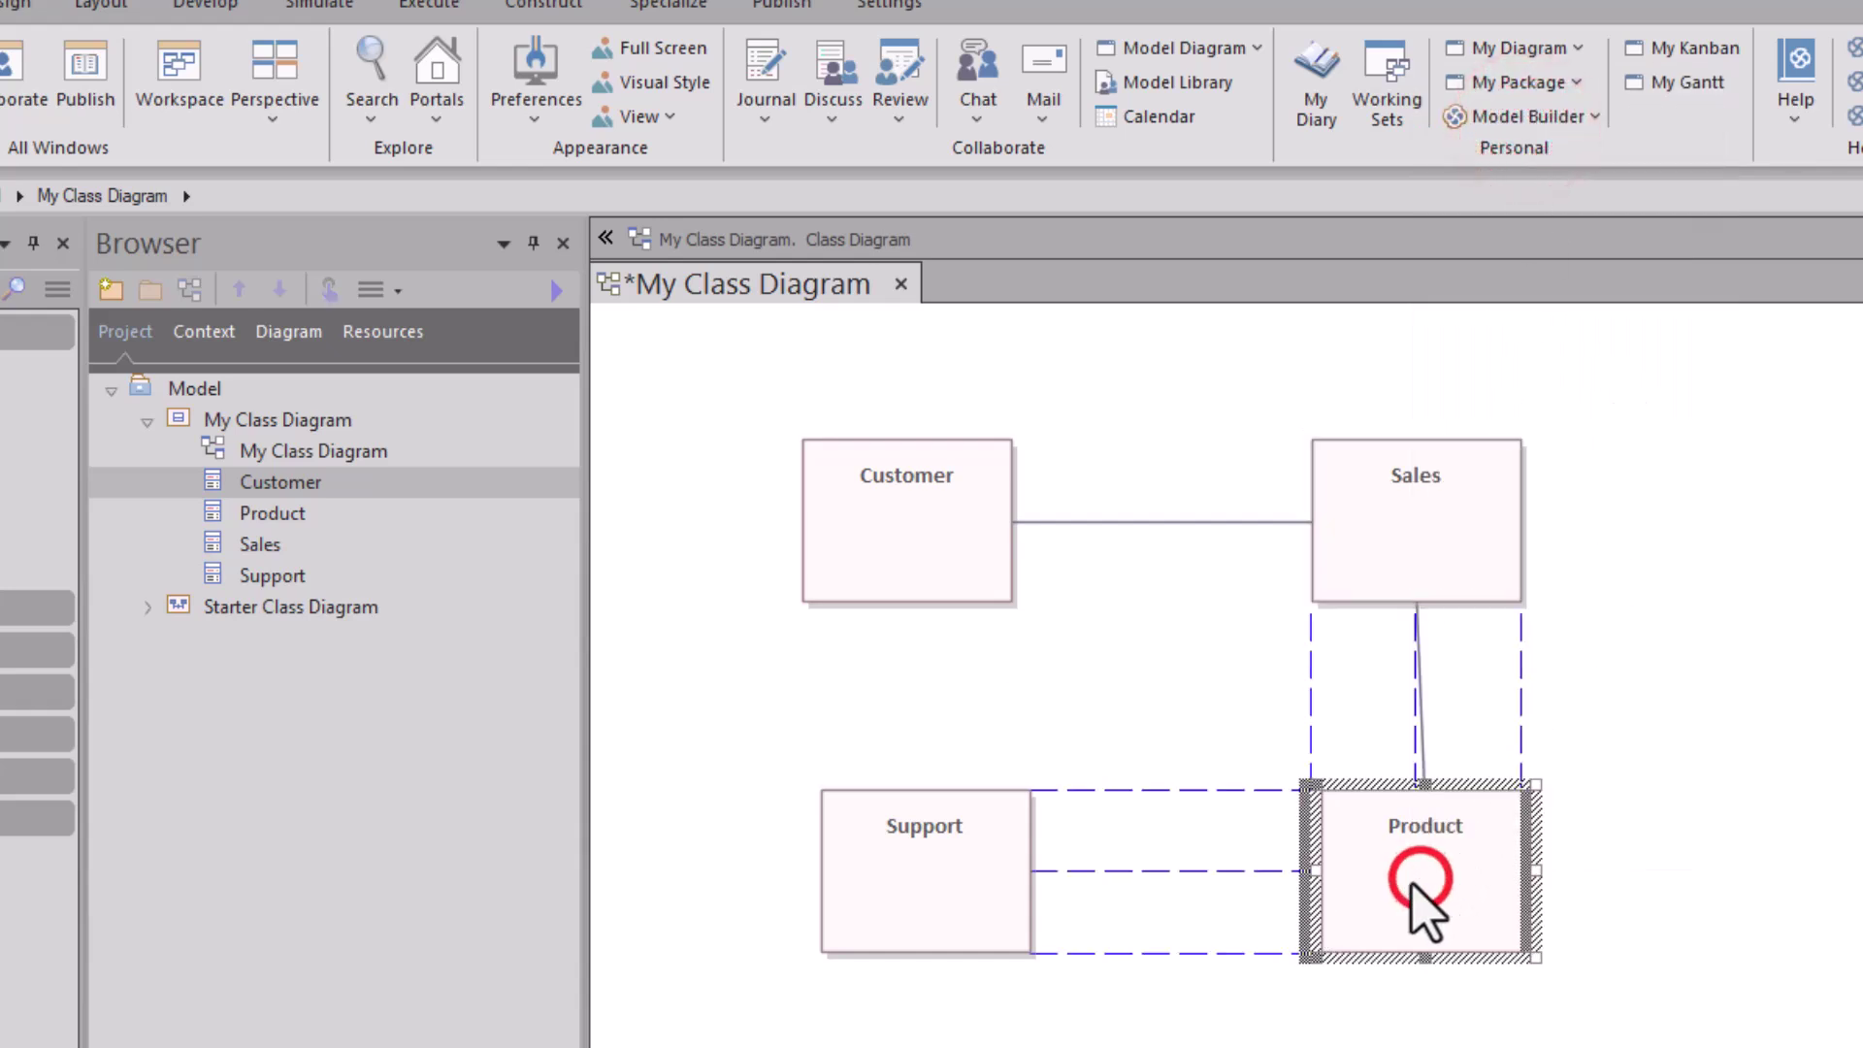
{"action": "left_click_drag", "start_coordinate": [1411, 883], "coordinate": [1417, 881]}
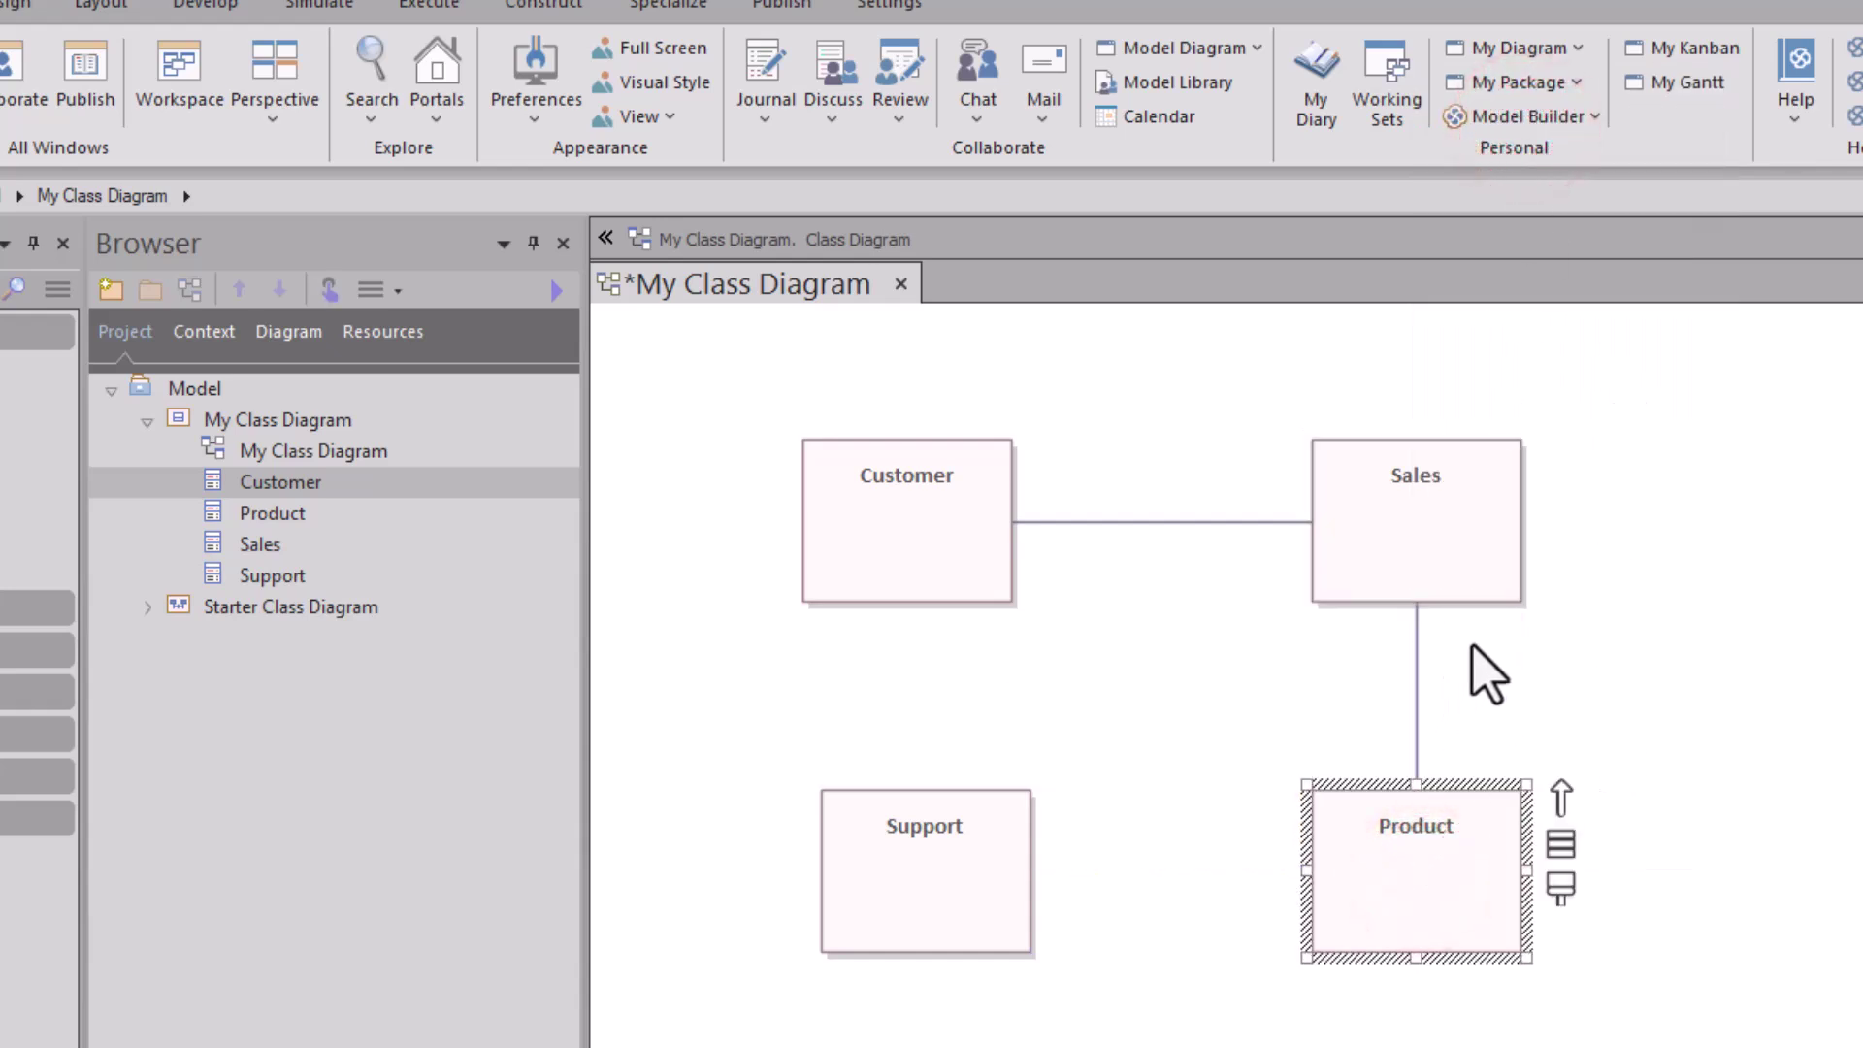
{"action": "left_click", "coordinate": [1406, 547]}
Step: Connect Product to Support with an Association using a quick link
{"action": "left_click", "coordinate": [1366, 873]}
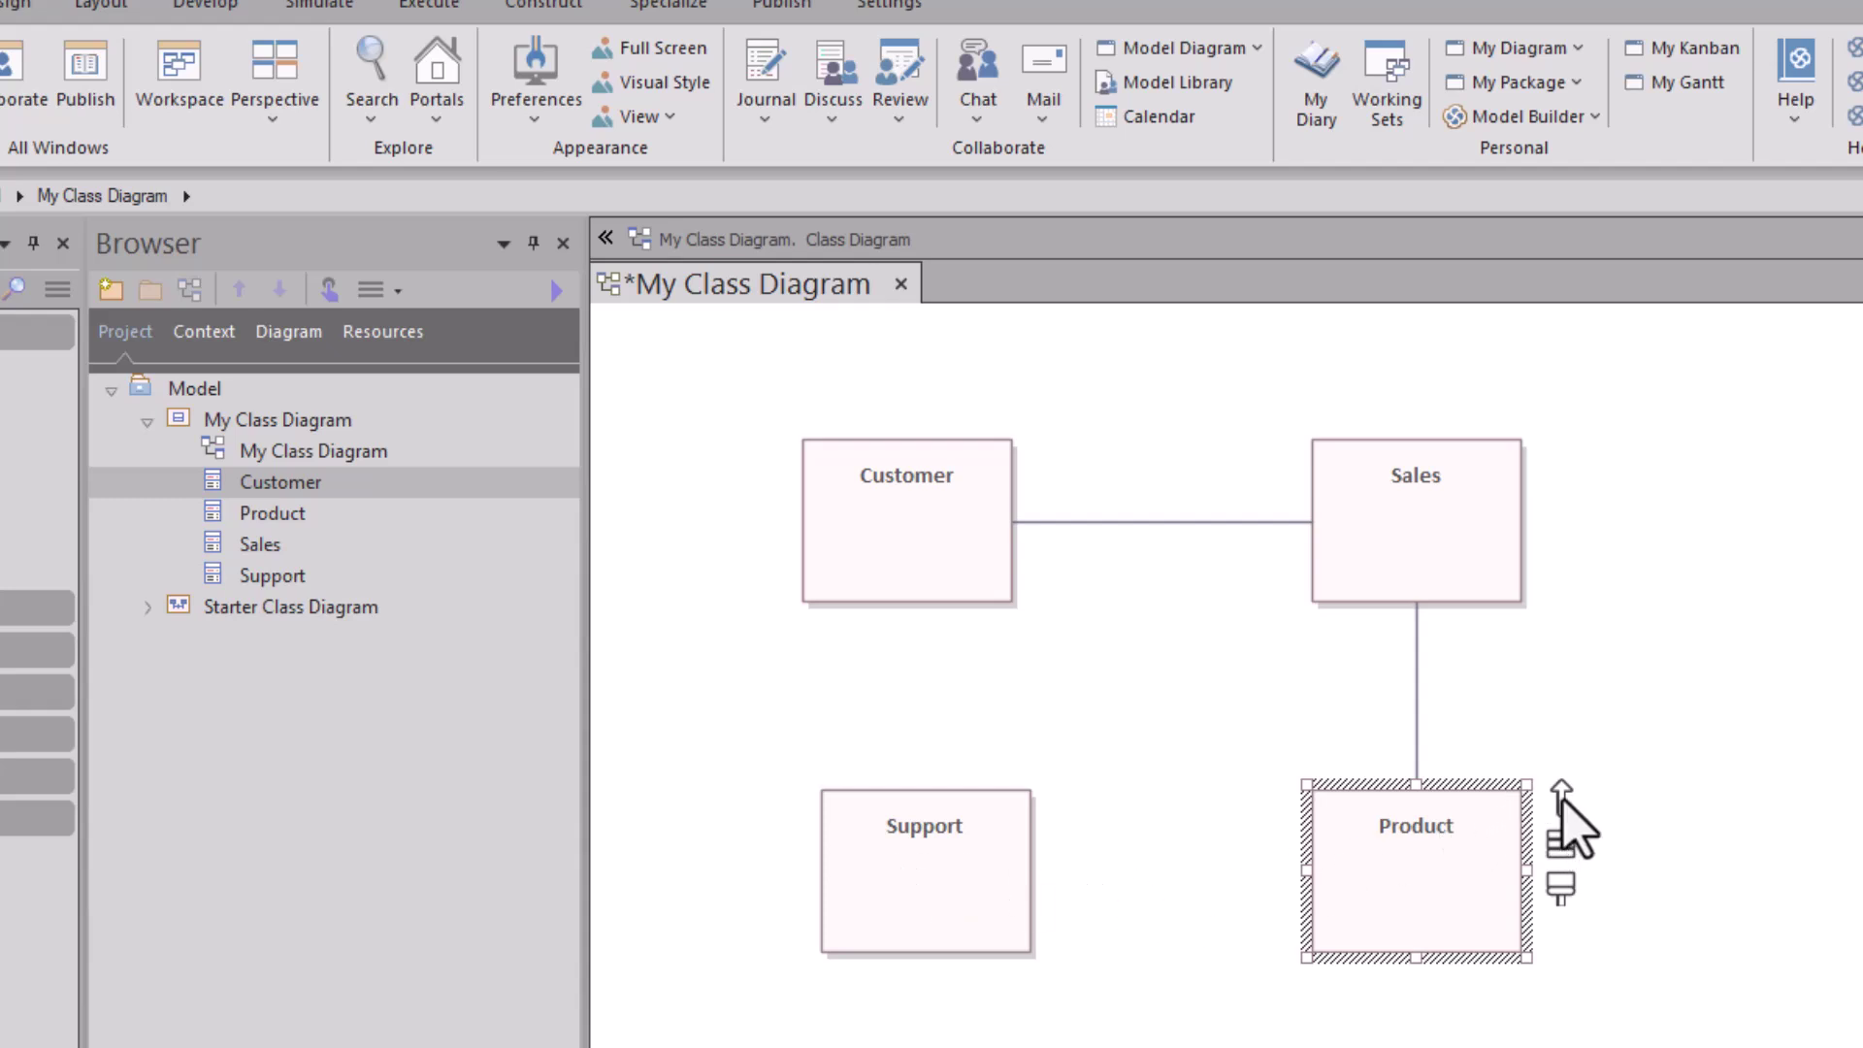
{"action": "left_click_drag", "start_coordinate": [1562, 791], "coordinate": [994, 863]}
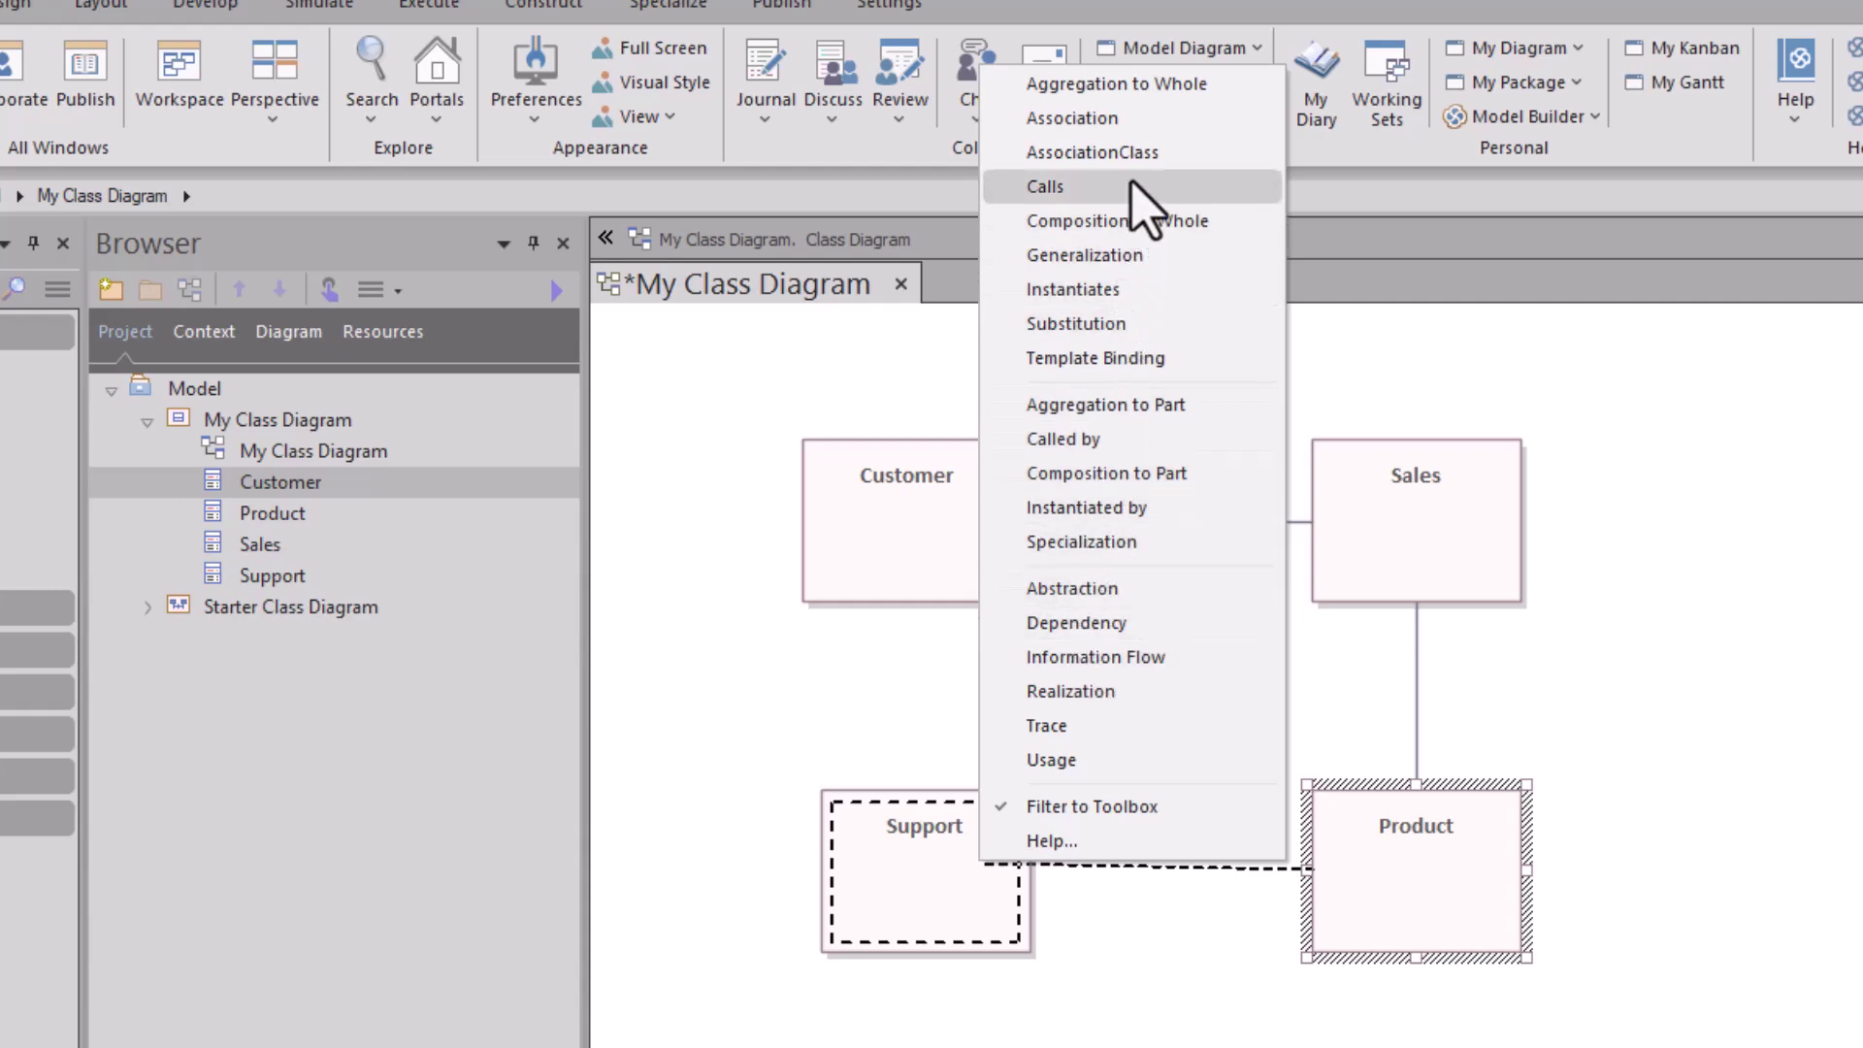
{"action": "left_click", "coordinate": [1126, 116]}
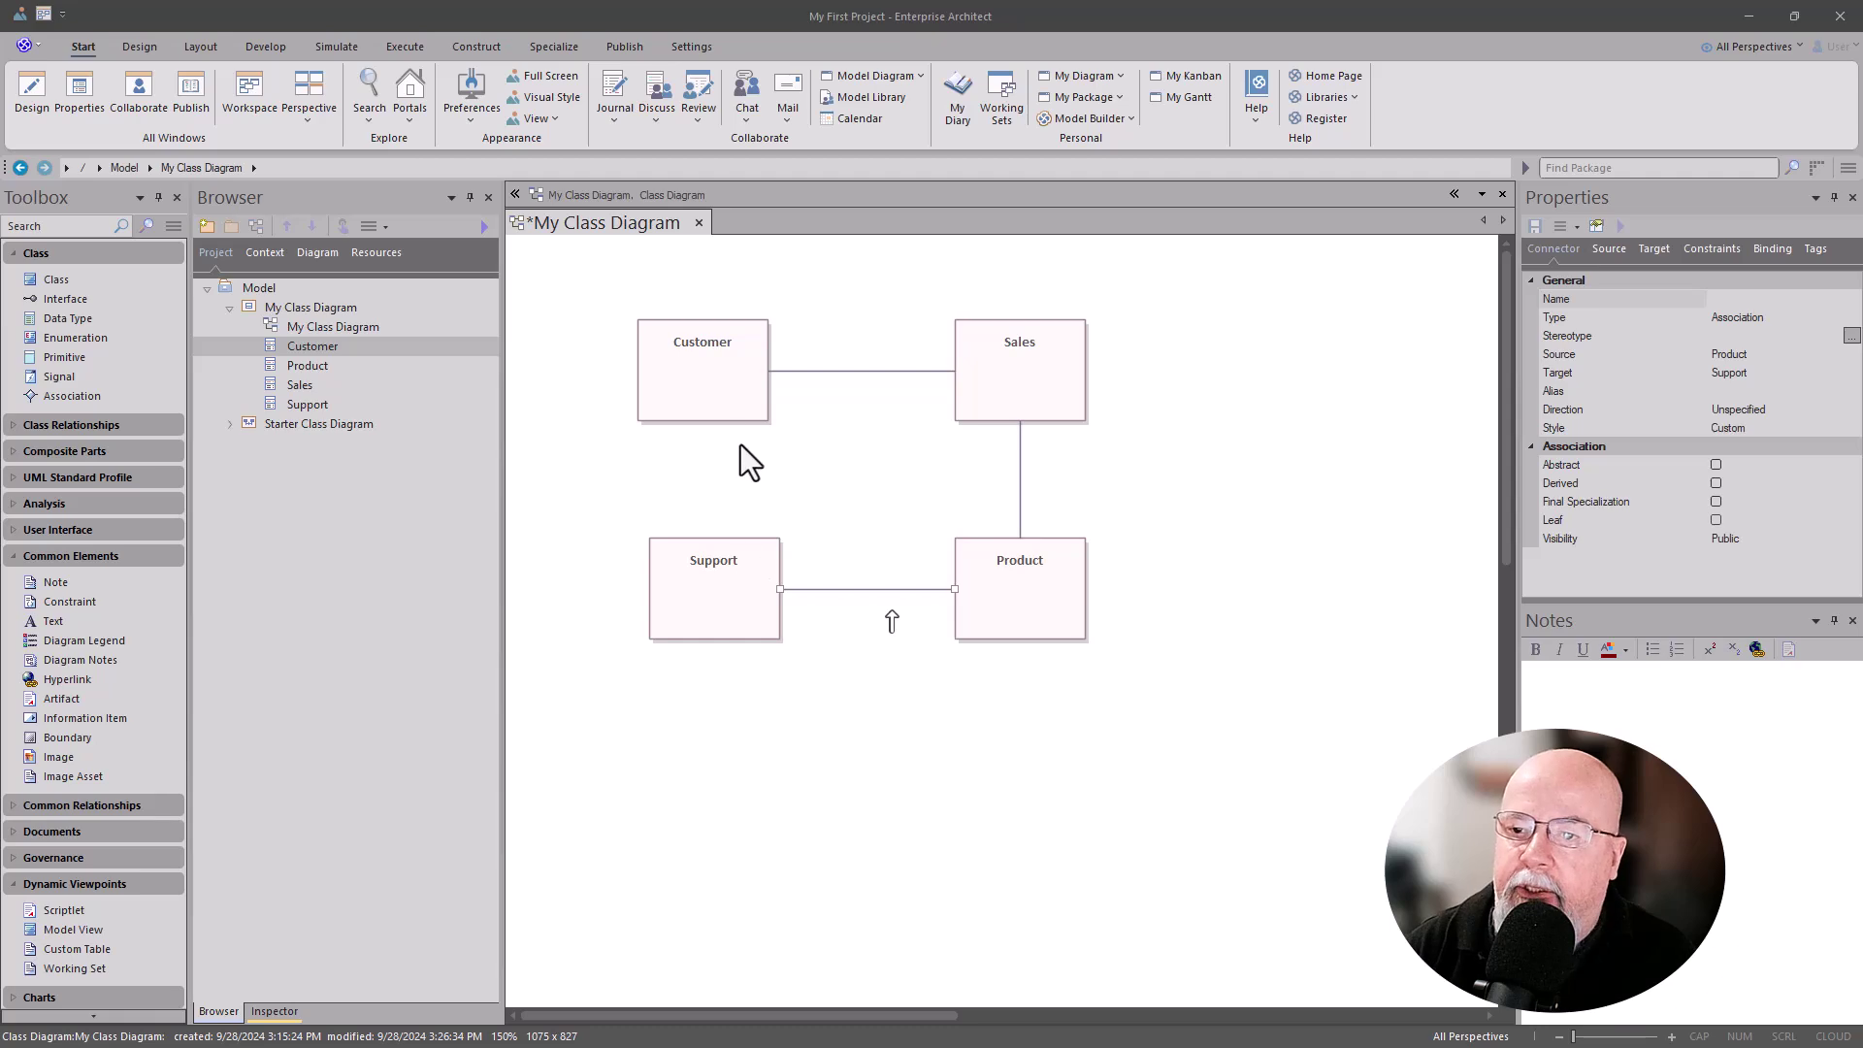
Step: Examine the Project properties of the Customer class, including its GUID, and compare them with those of Sales, Product and Support
{"action": "left_click", "coordinate": [705, 388]}
{"action": "left_click", "coordinate": [1538, 557]}
{"action": "scroll", "coordinate": [1605, 565], "scroll_direction": "down", "scroll_amount": 3}
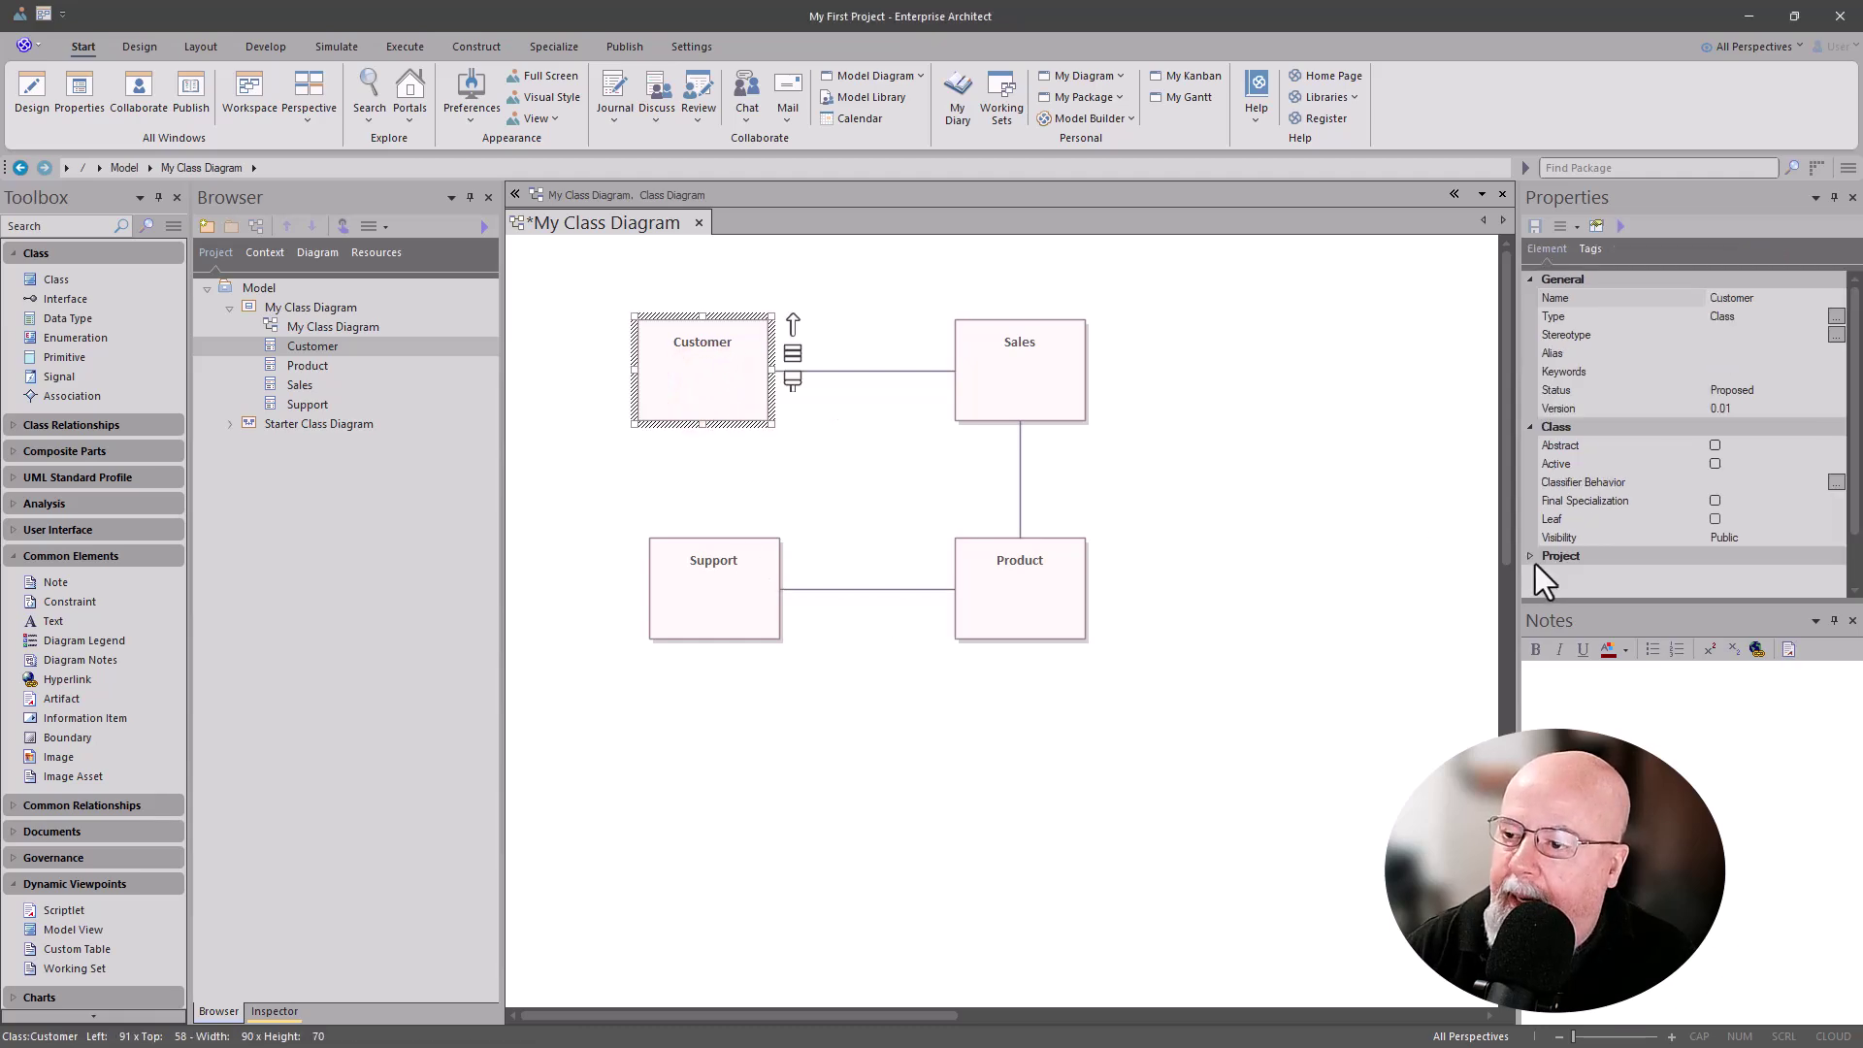
{"action": "scroll", "coordinate": [1599, 584], "scroll_direction": "down", "scroll_amount": 2}
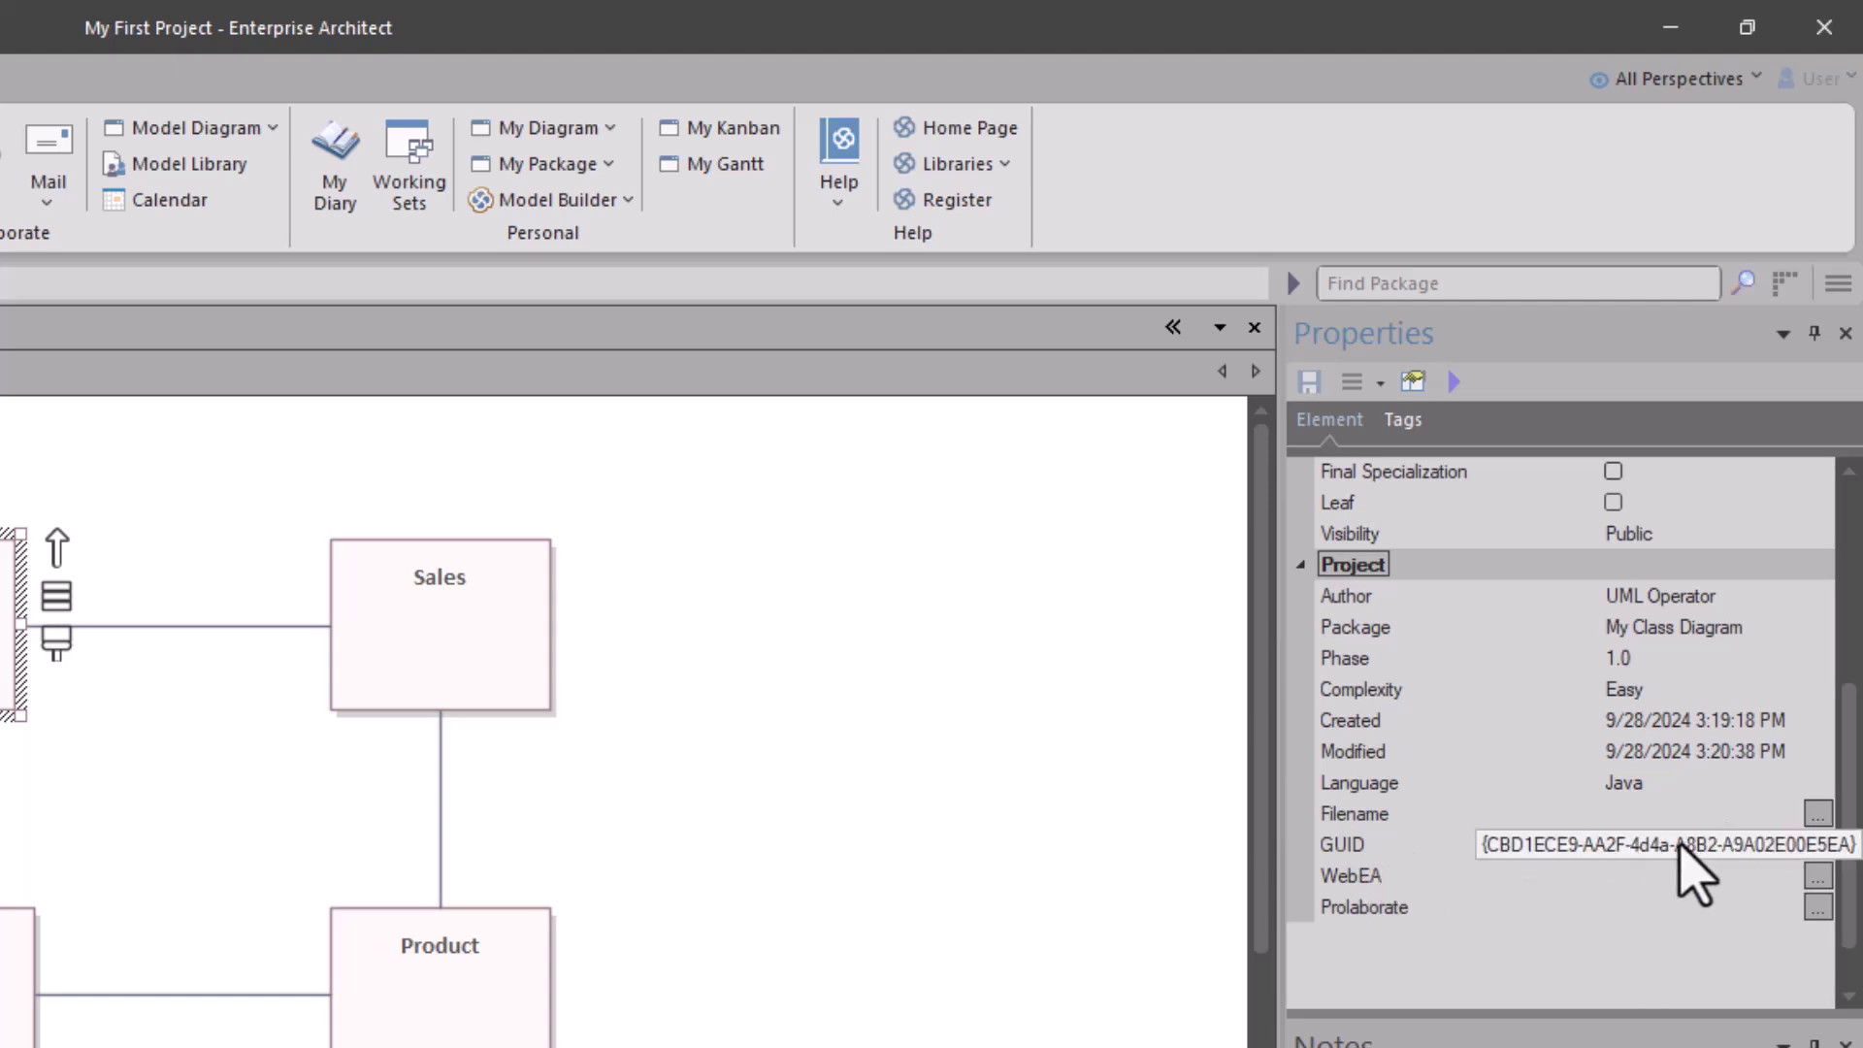
{"action": "left_click", "coordinate": [476, 655]}
{"action": "left_click", "coordinate": [450, 999]}
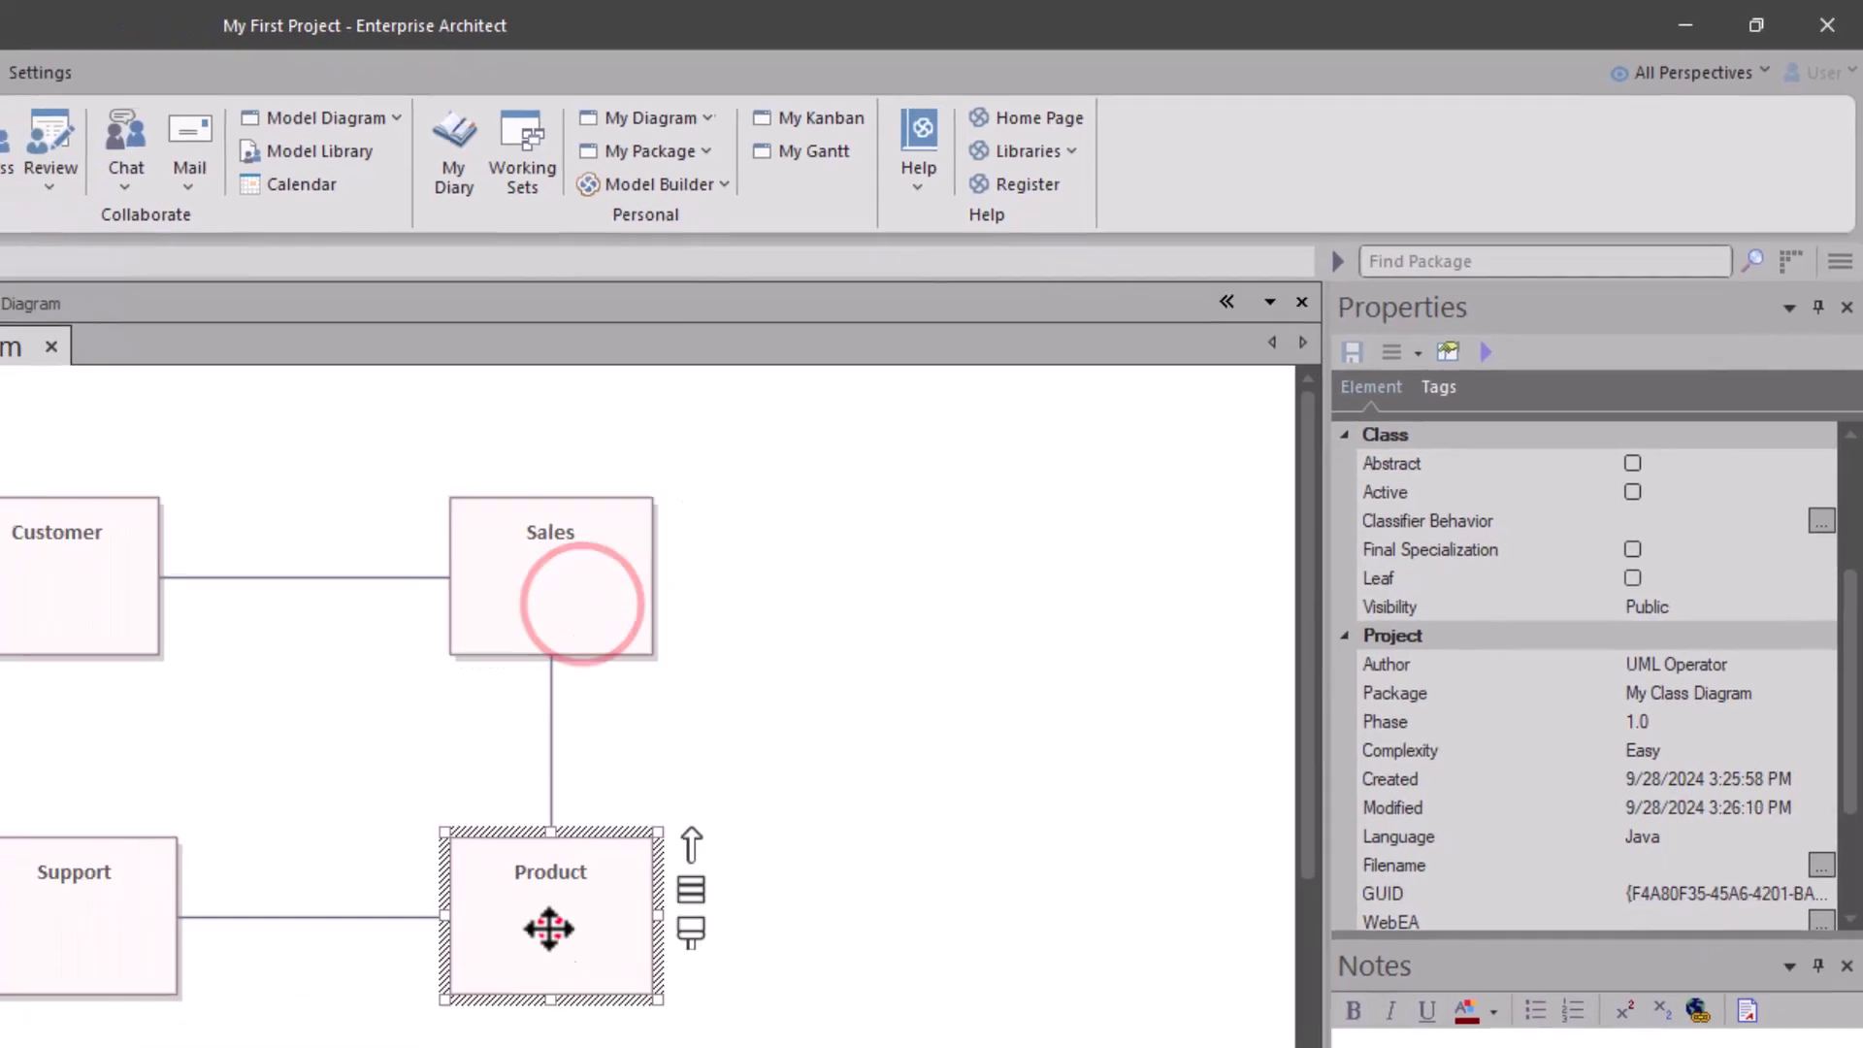
{"action": "left_click", "coordinate": [101, 888]}
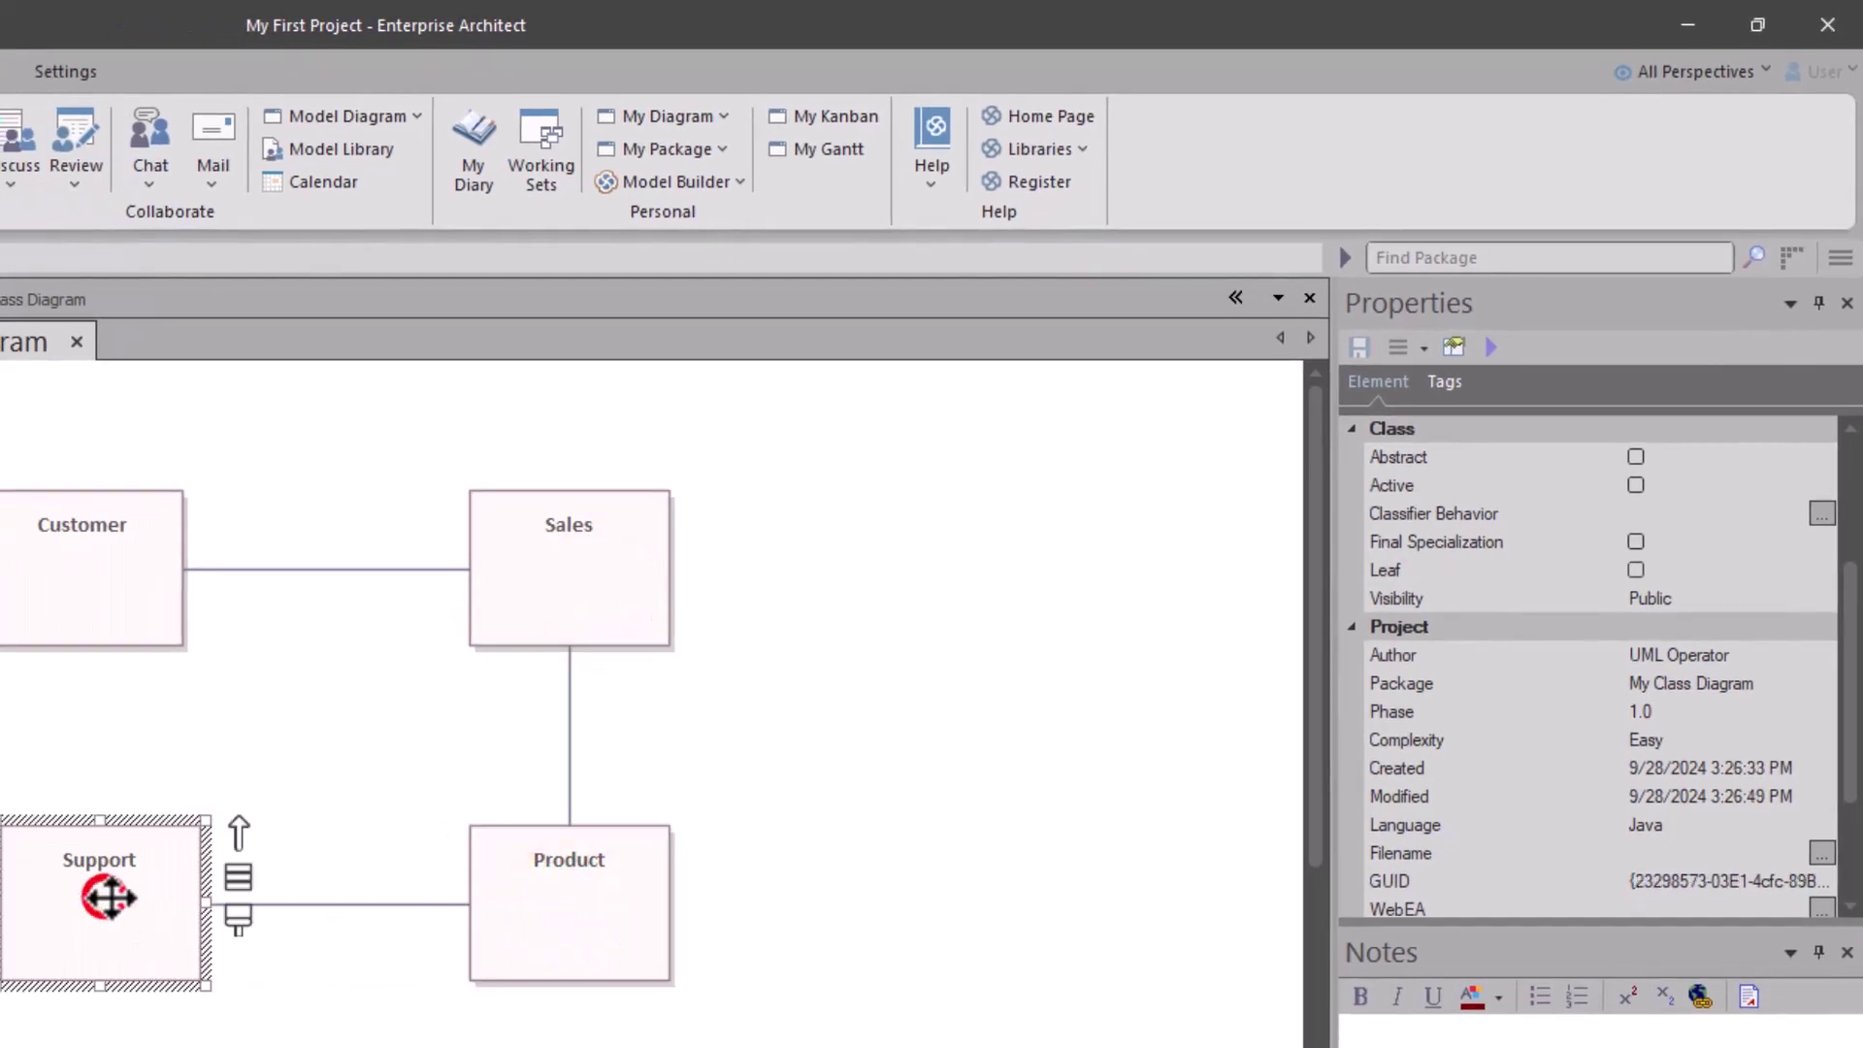
Step: Check the properties of the Product–Support association and both its classes, and remove the Support class from the diagram
{"action": "left_click", "coordinate": [374, 903]}
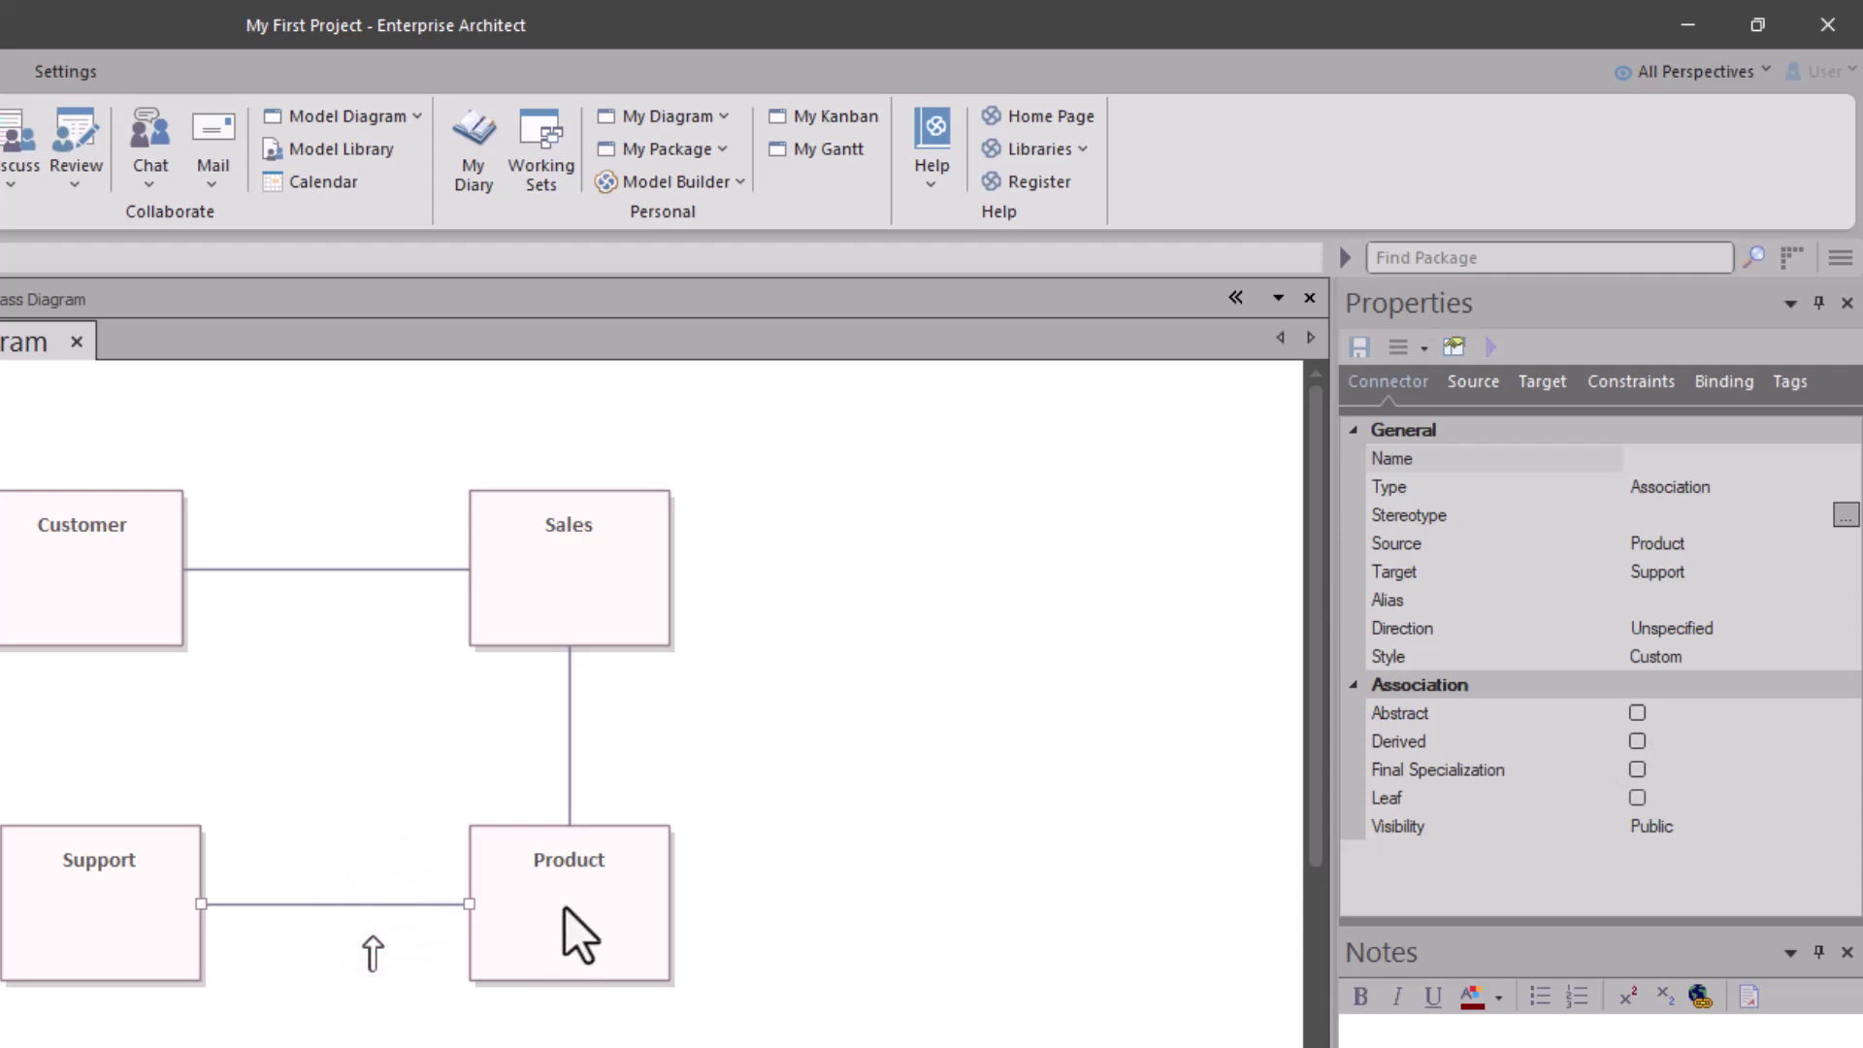
{"action": "left_click", "coordinate": [563, 905]}
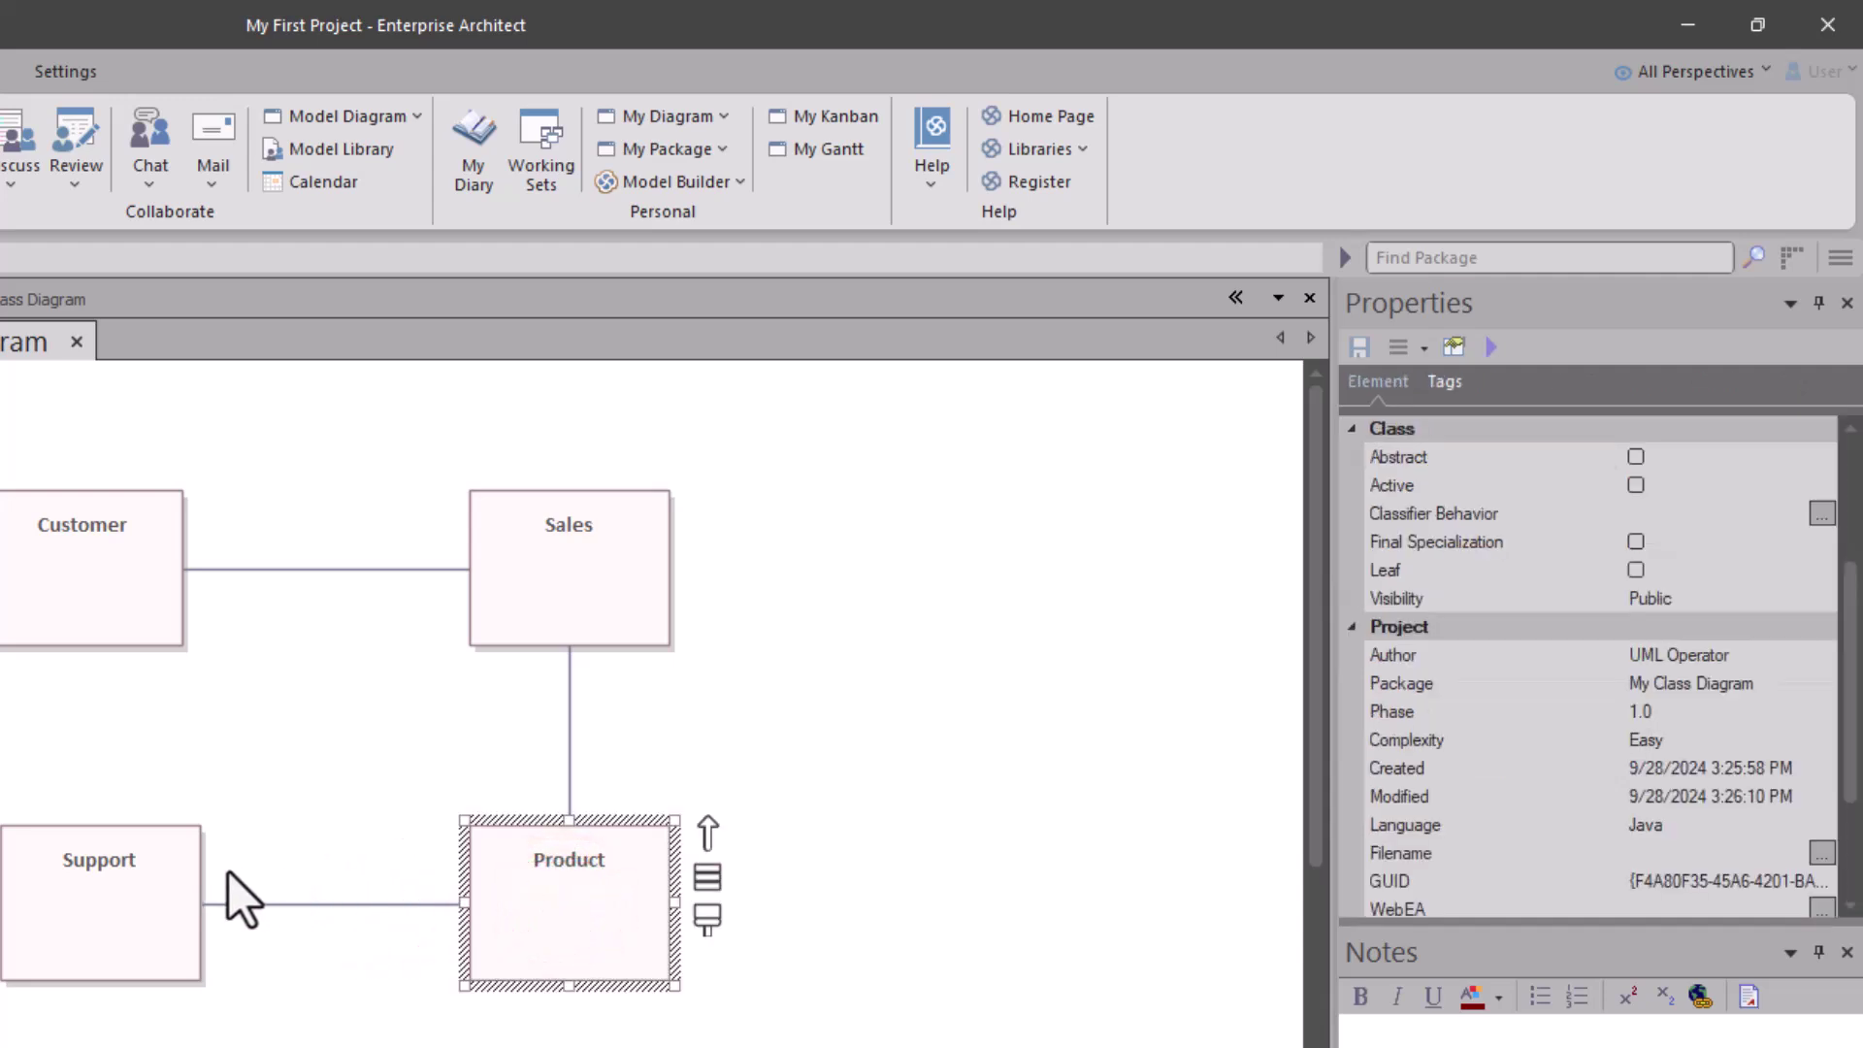
{"action": "left_click", "coordinate": [107, 898]}
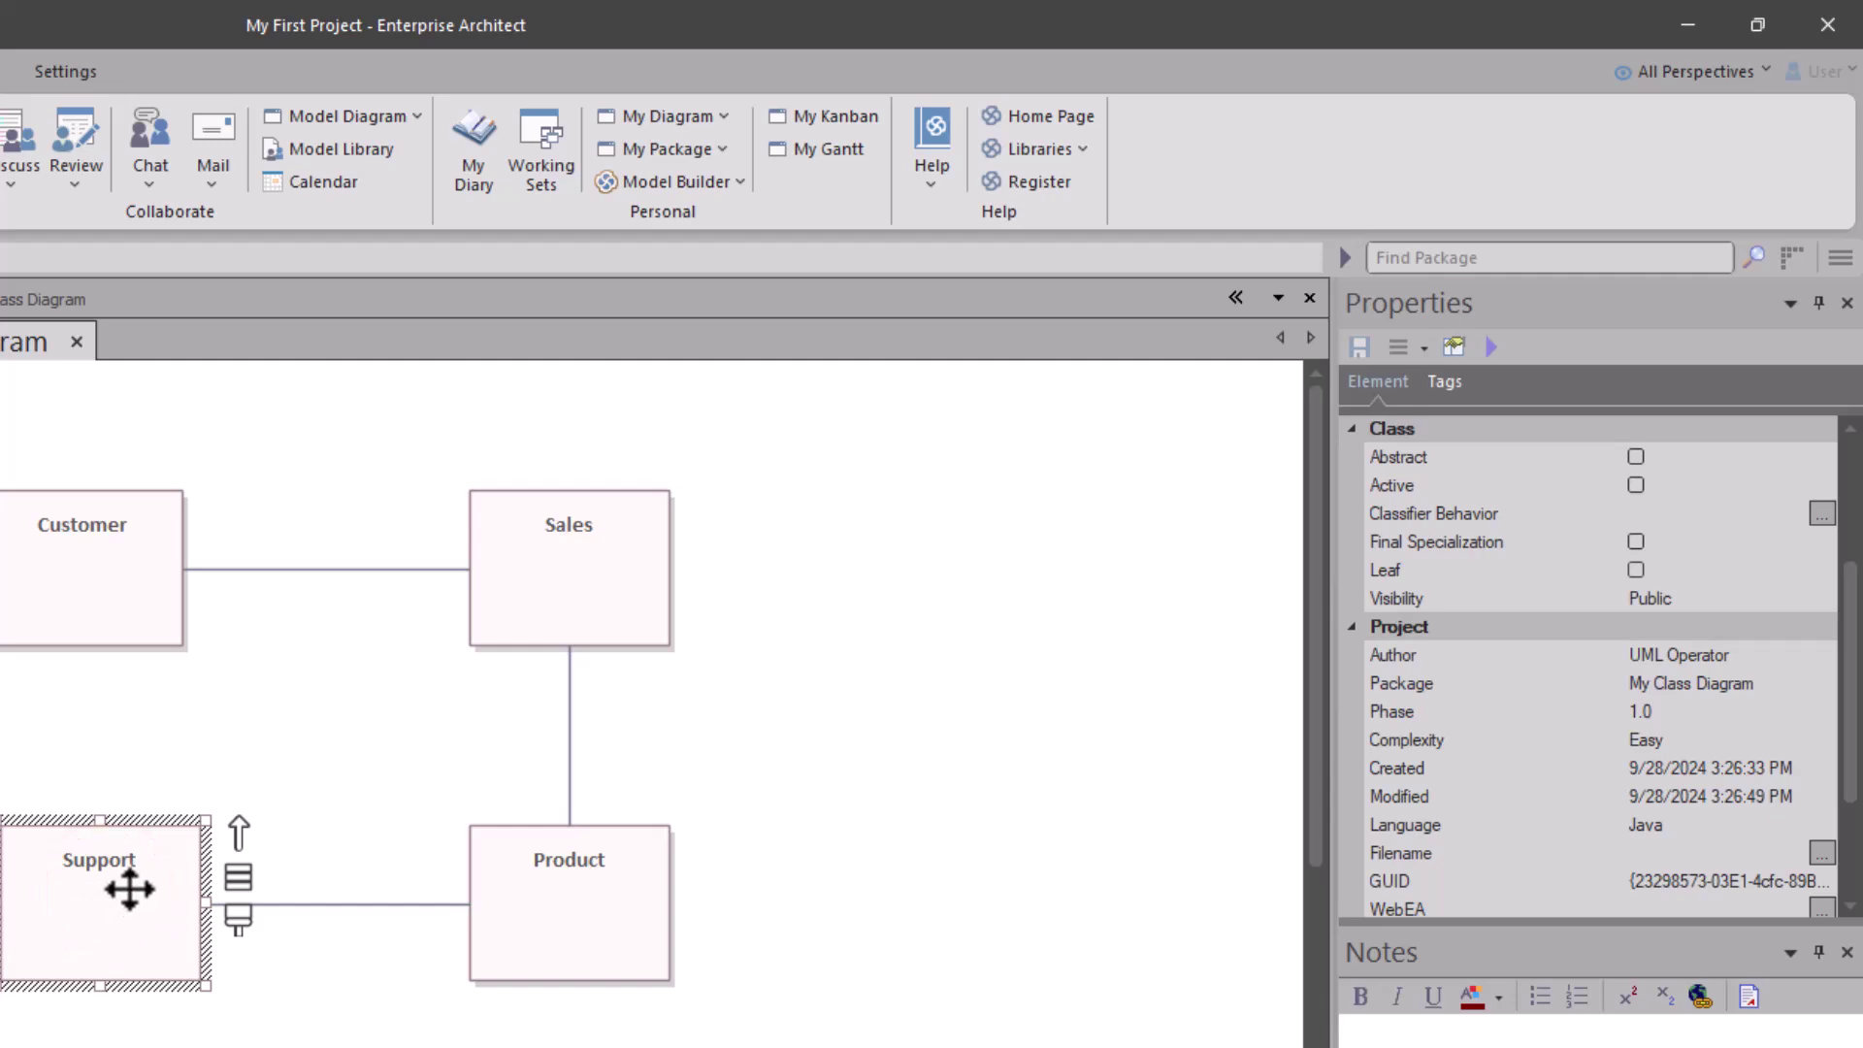
{"action": "key", "text": "Delete"}
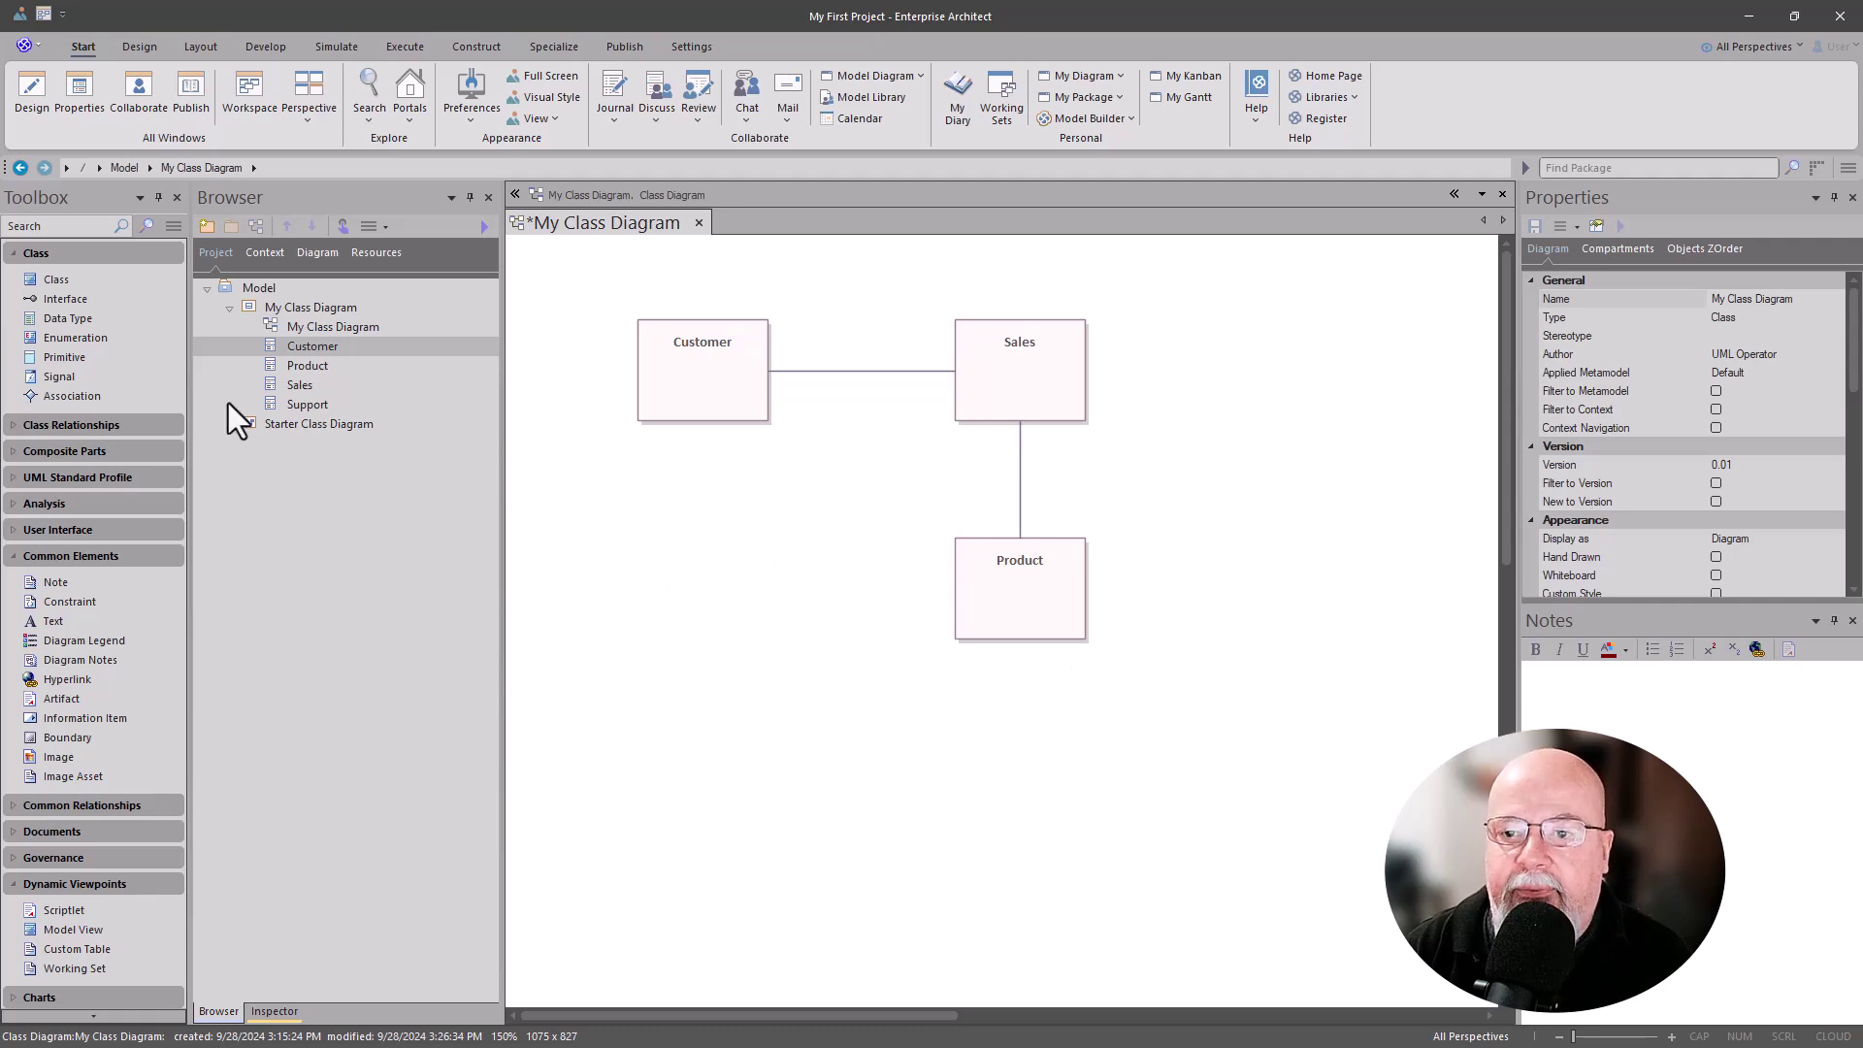
Step: Place the existing Support class from the project back on the diagram beneath Customer, dropping it as a Link
{"action": "left_click", "coordinate": [305, 404]}
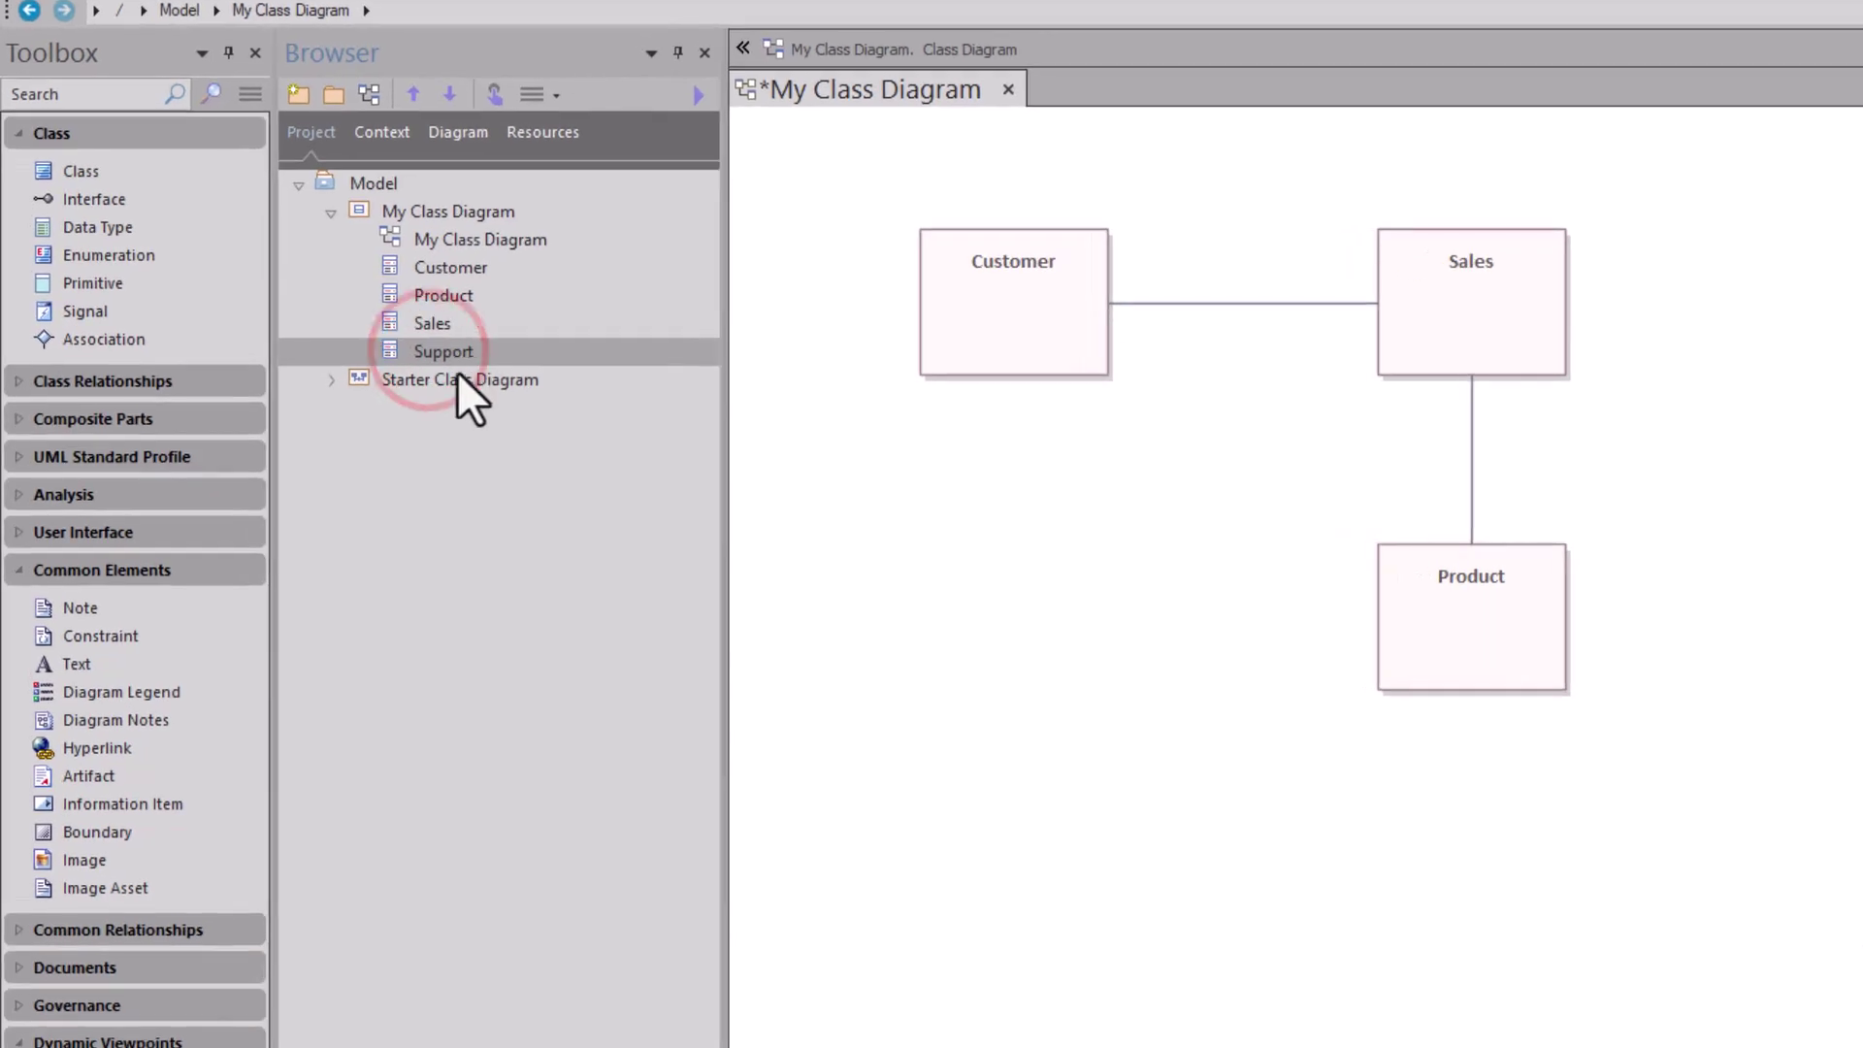
{"action": "left_click_drag", "start_coordinate": [443, 355], "coordinate": [941, 569]}
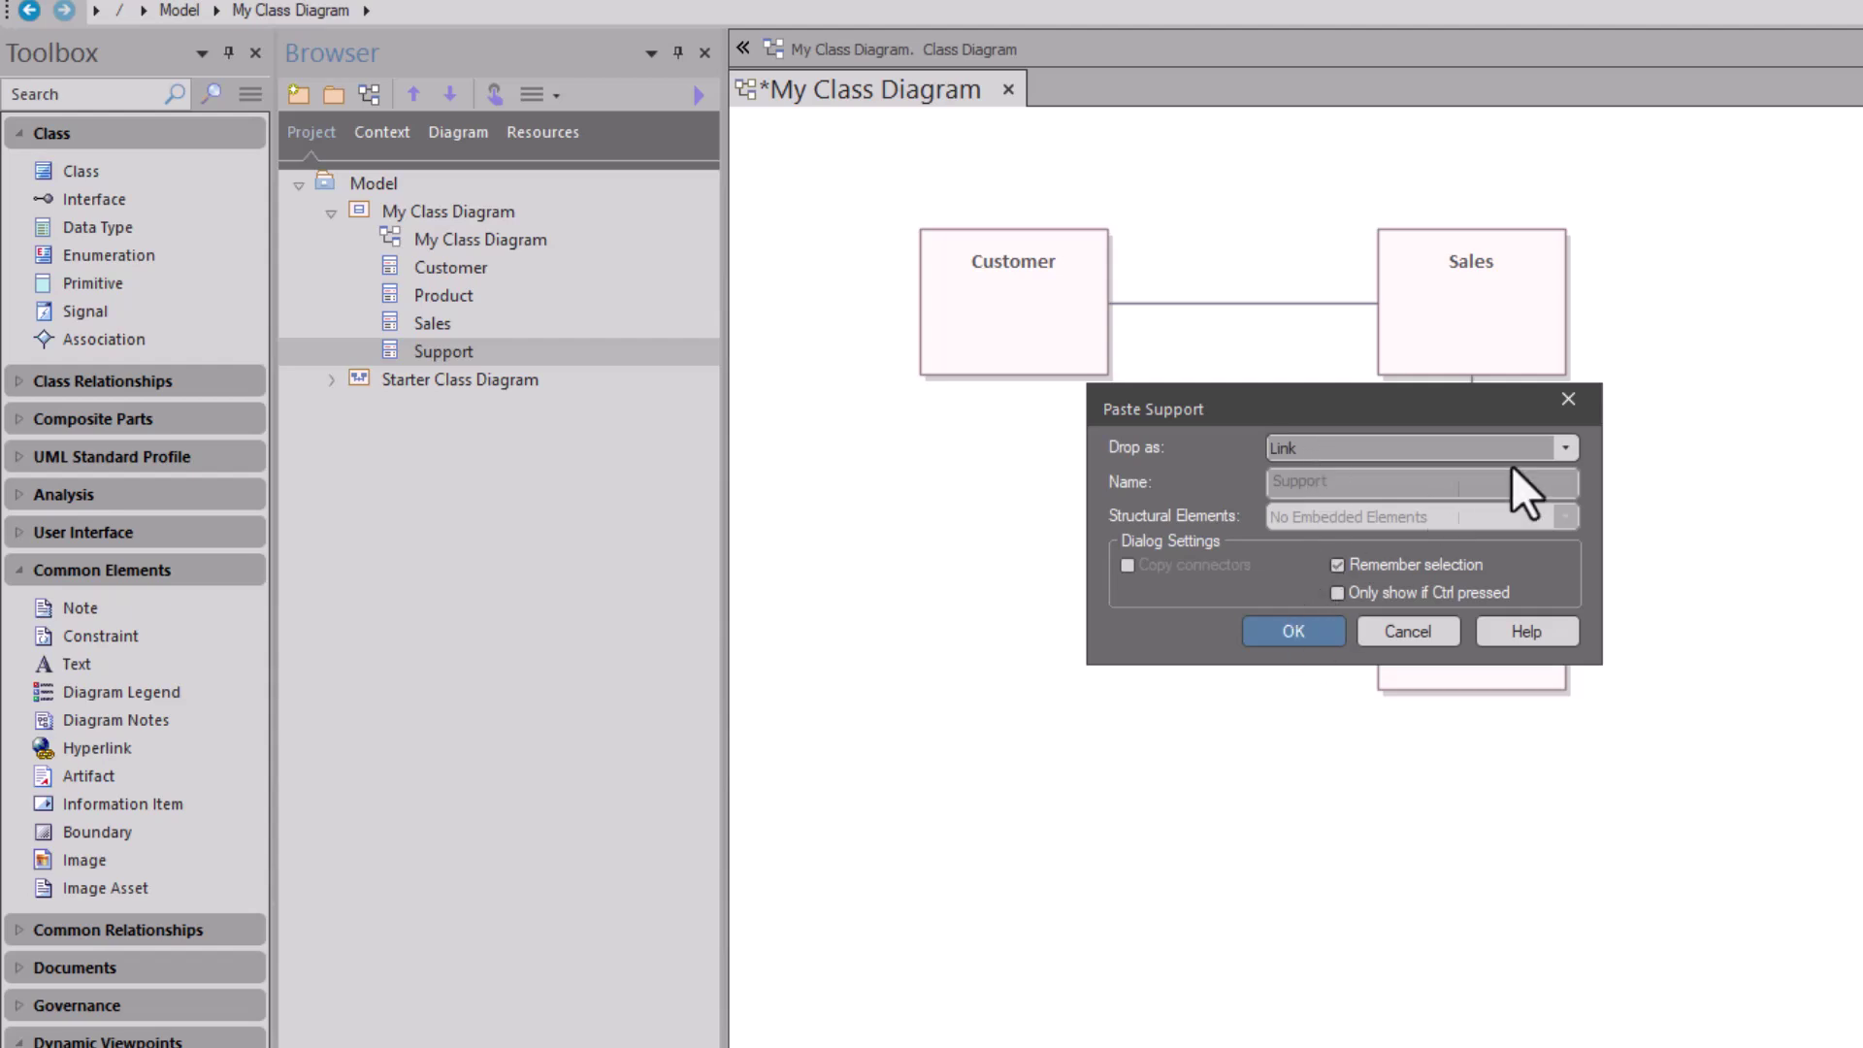
{"action": "left_click", "coordinate": [1569, 447]}
{"action": "left_click", "coordinate": [1569, 445]}
{"action": "left_click", "coordinate": [1306, 632]}
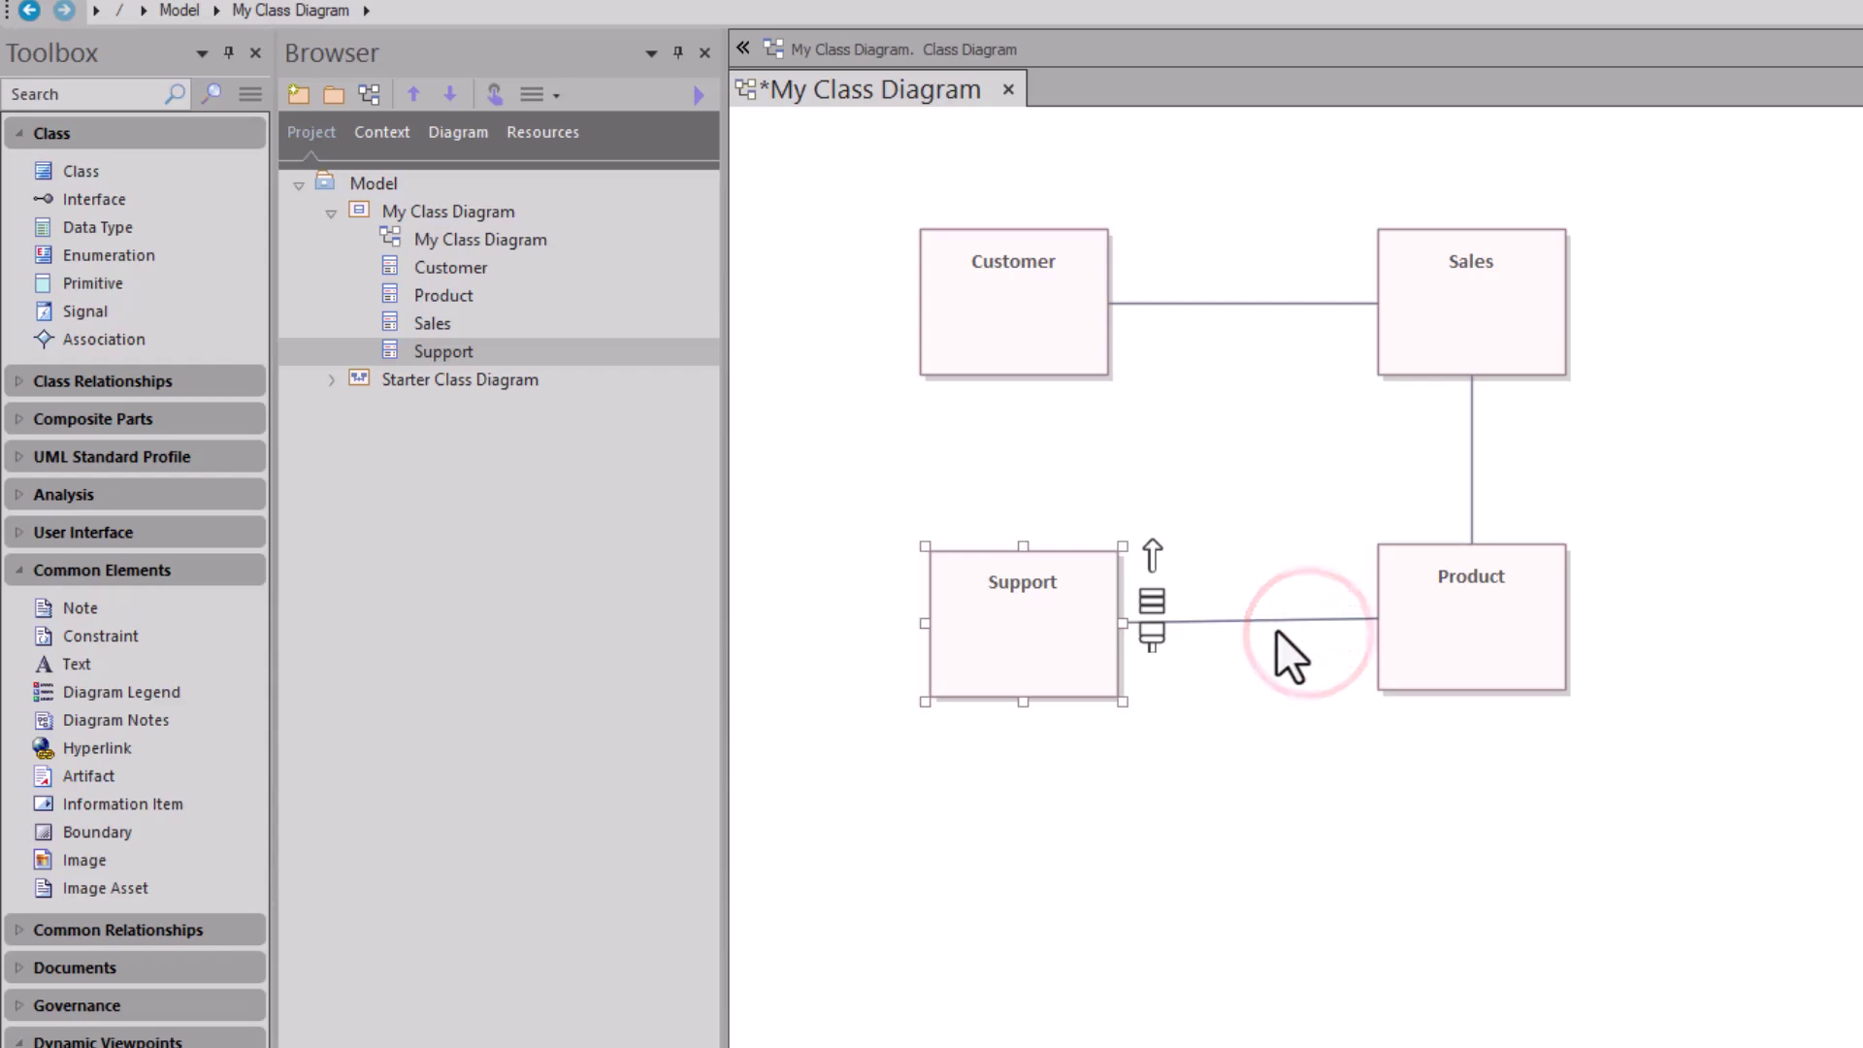
Step: Check the properties of the association between Product and Support, and save the class diagram
{"action": "left_click", "coordinate": [1277, 623]}
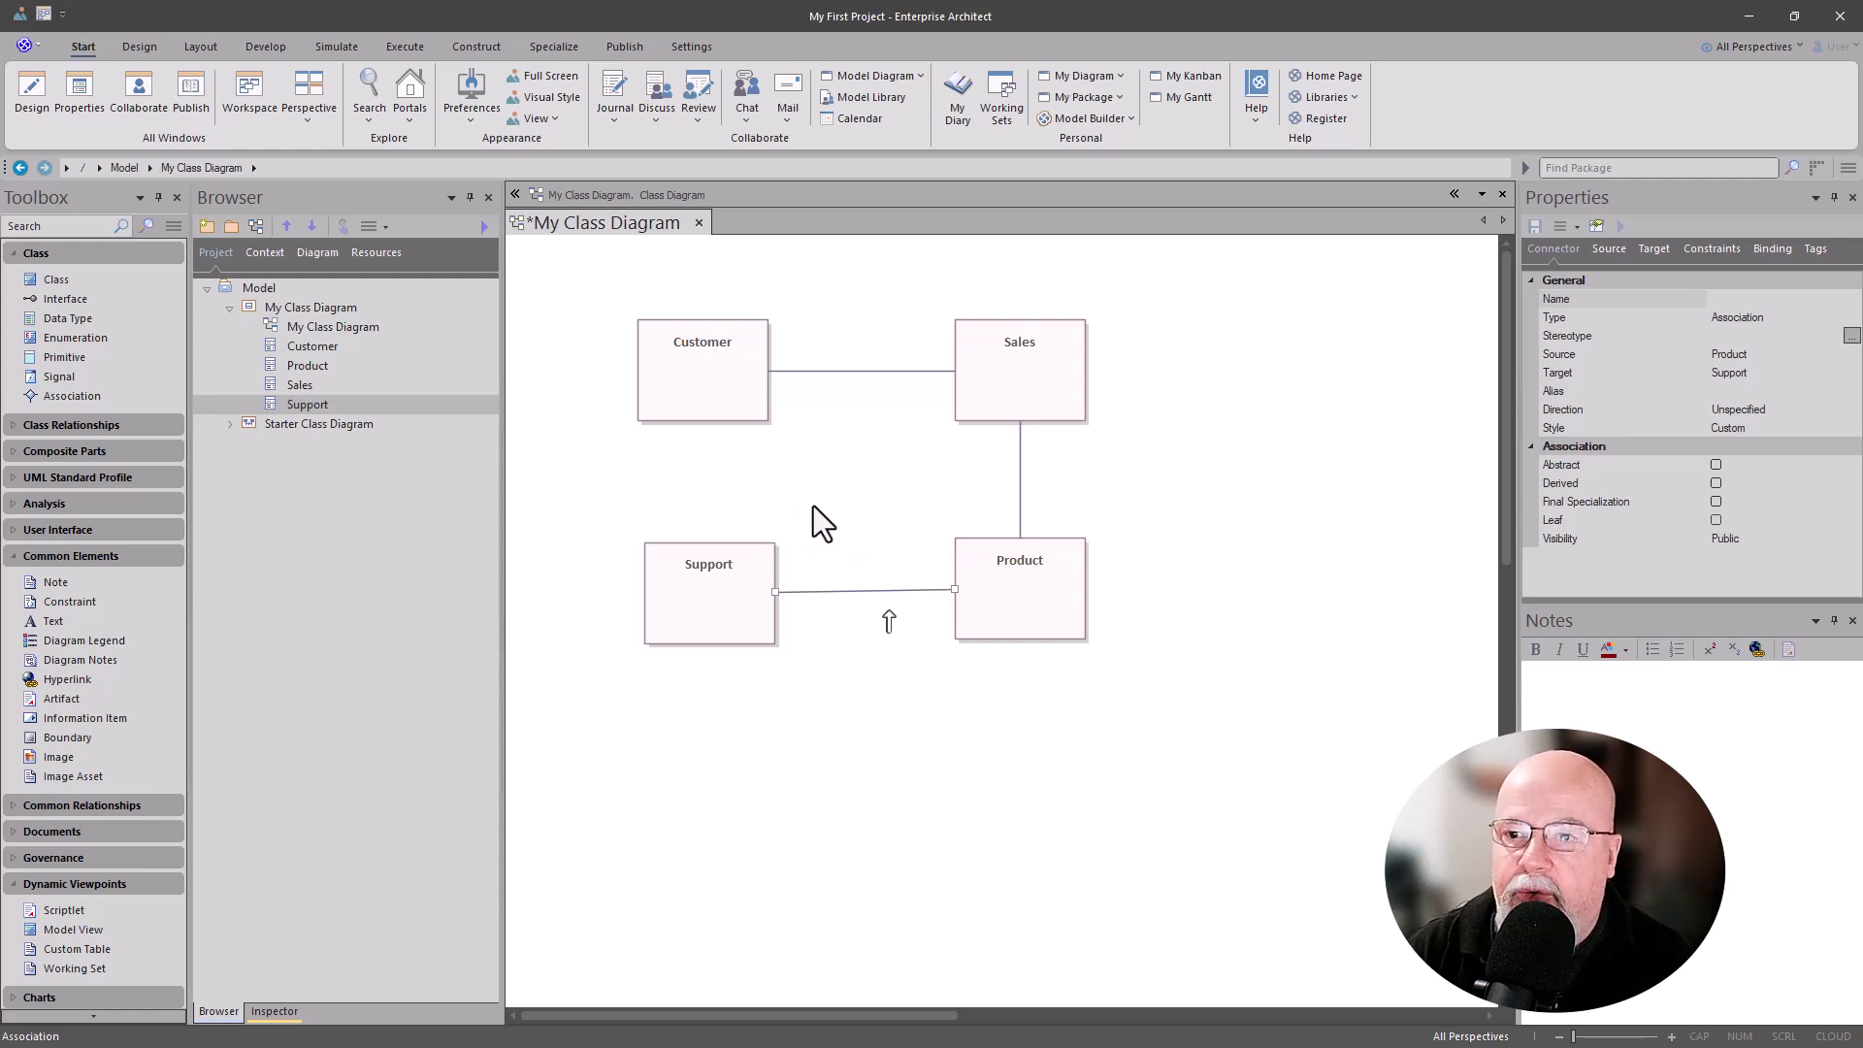
{"action": "left_click", "coordinate": [889, 621]}
{"action": "key", "text": "ctrl+s"}
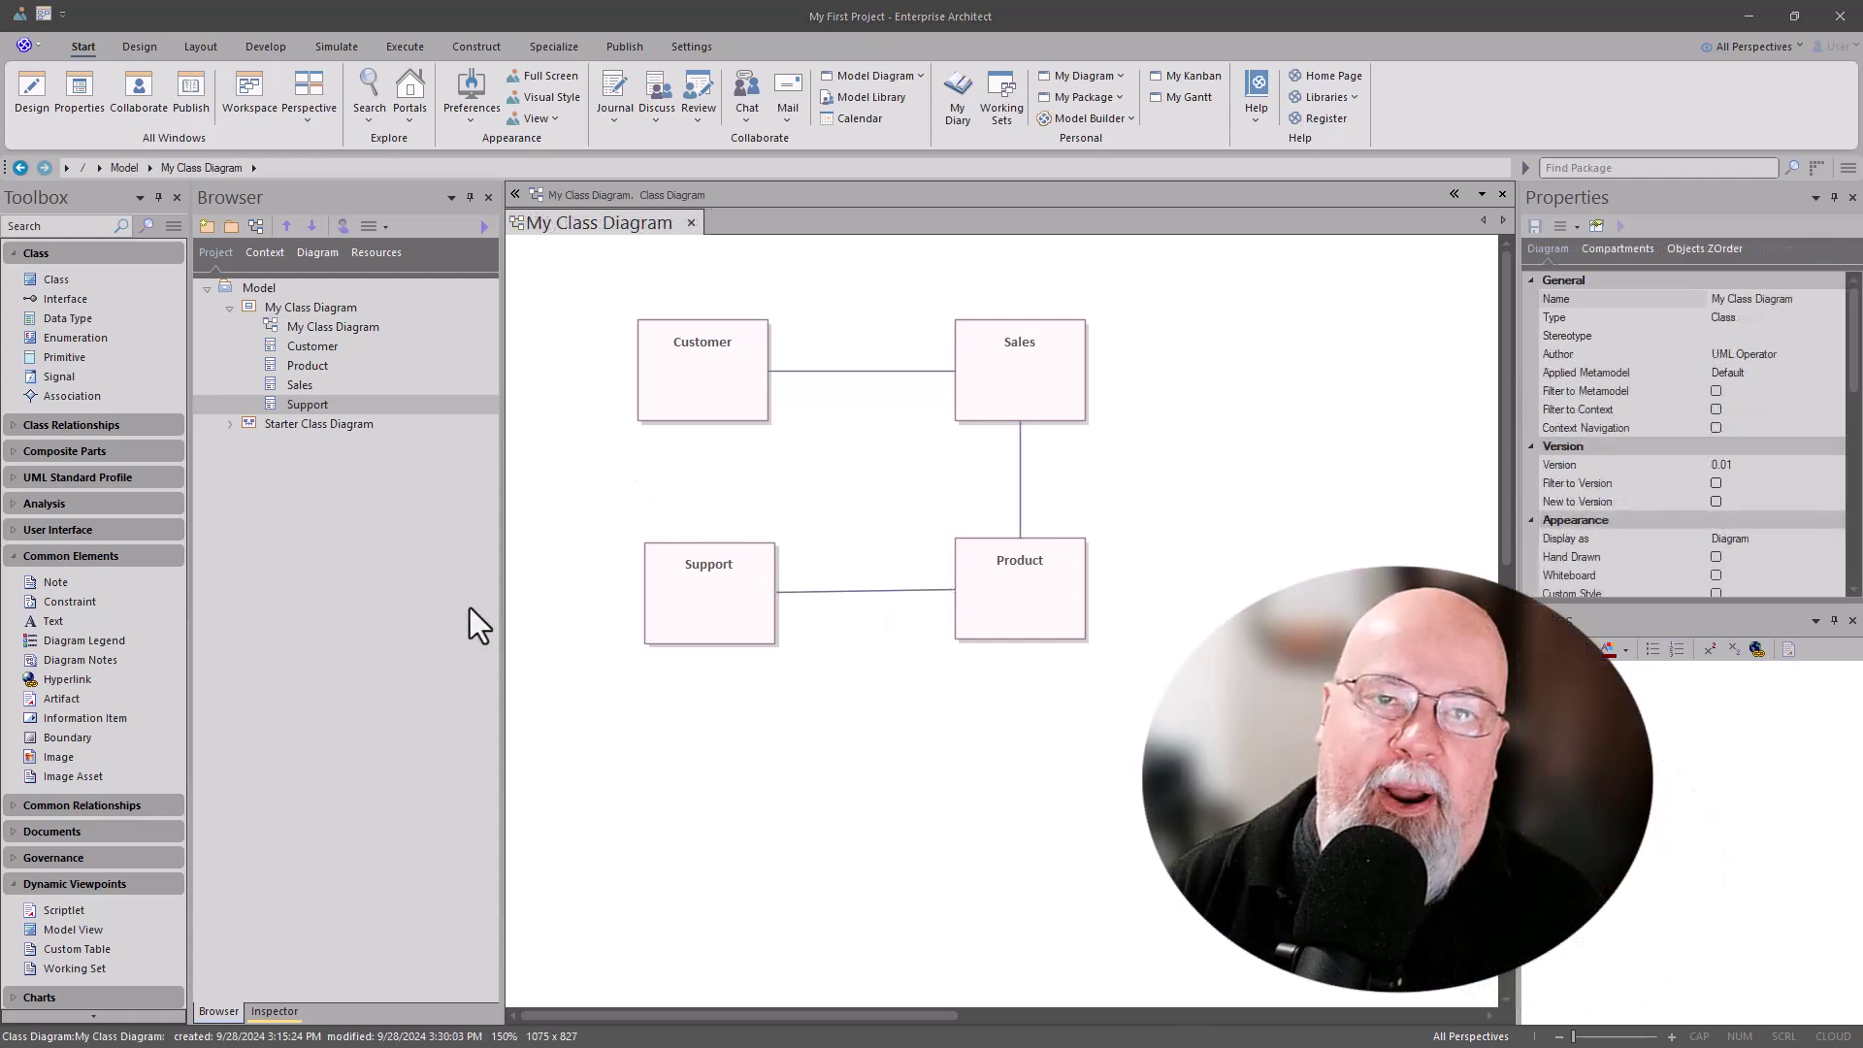